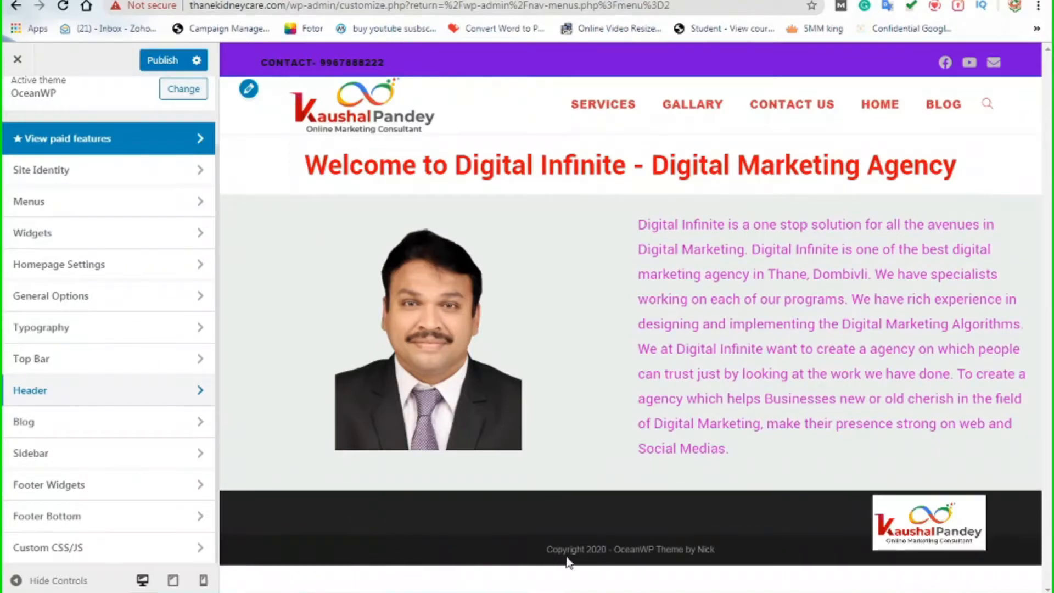
pyautogui.click(70, 518)
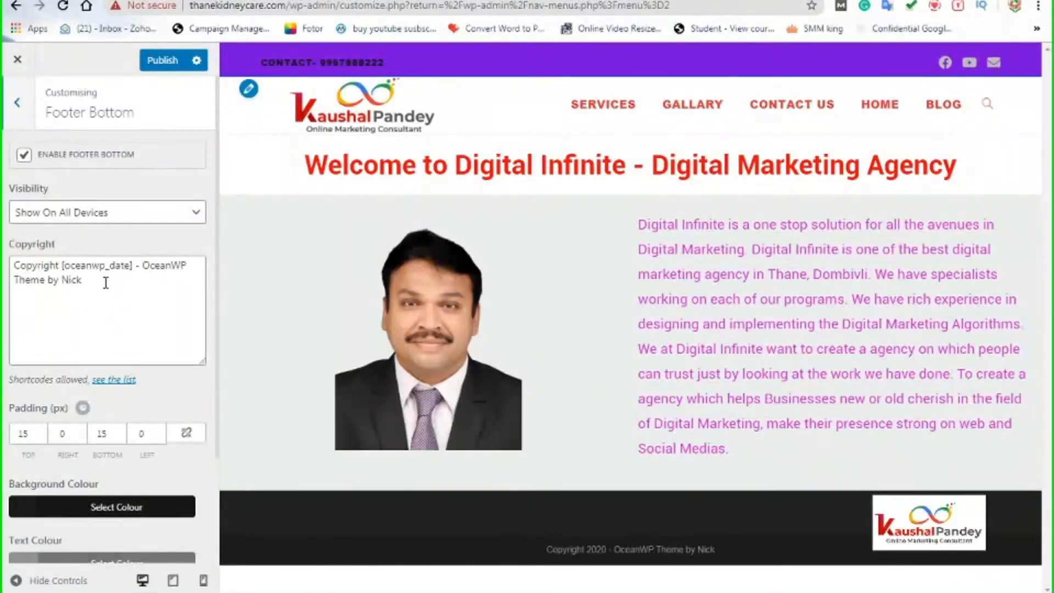
pyautogui.moveTo(106, 283); pyautogui.dragTo(10, 264)
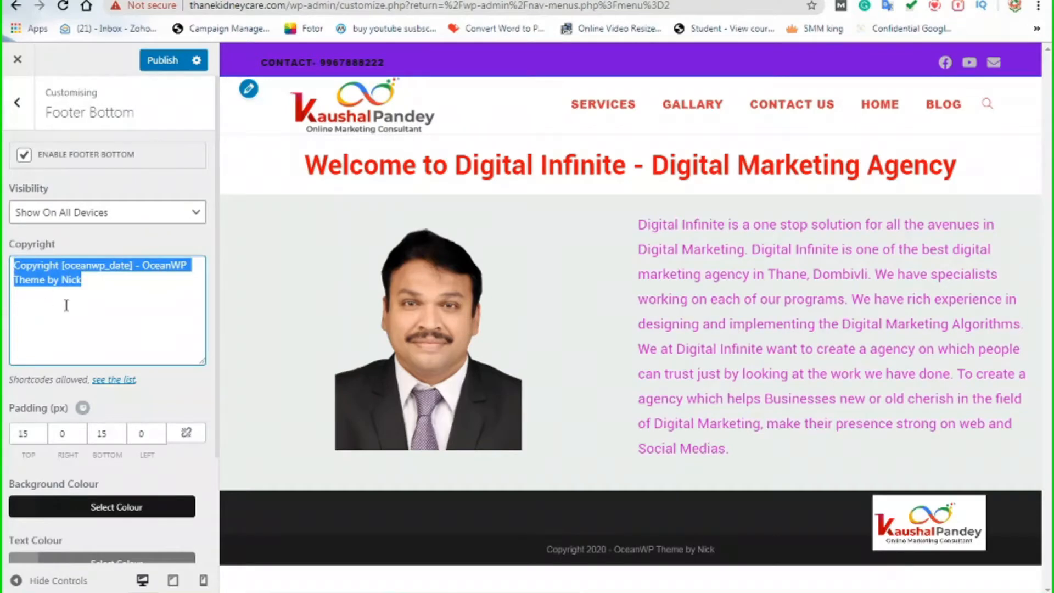
pyautogui.write('All')
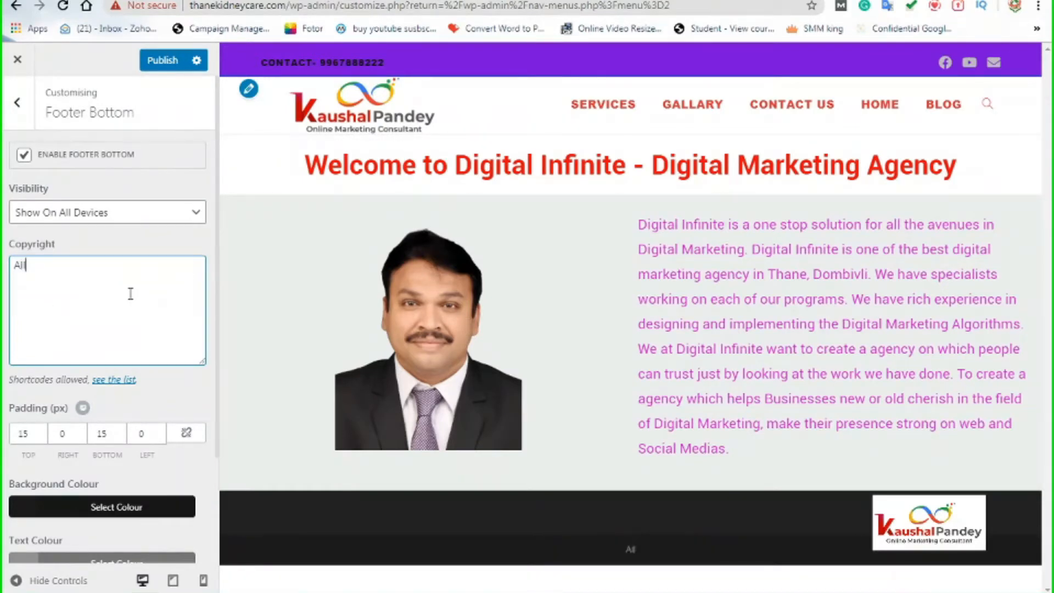
pyautogui.write(' Rights')
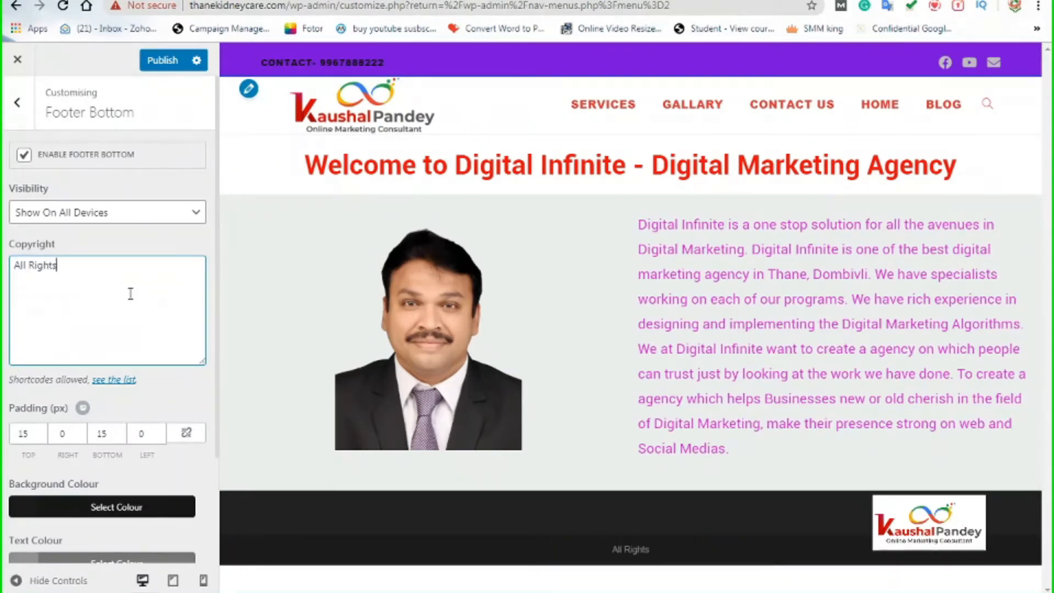
pyautogui.write(' Reseve')
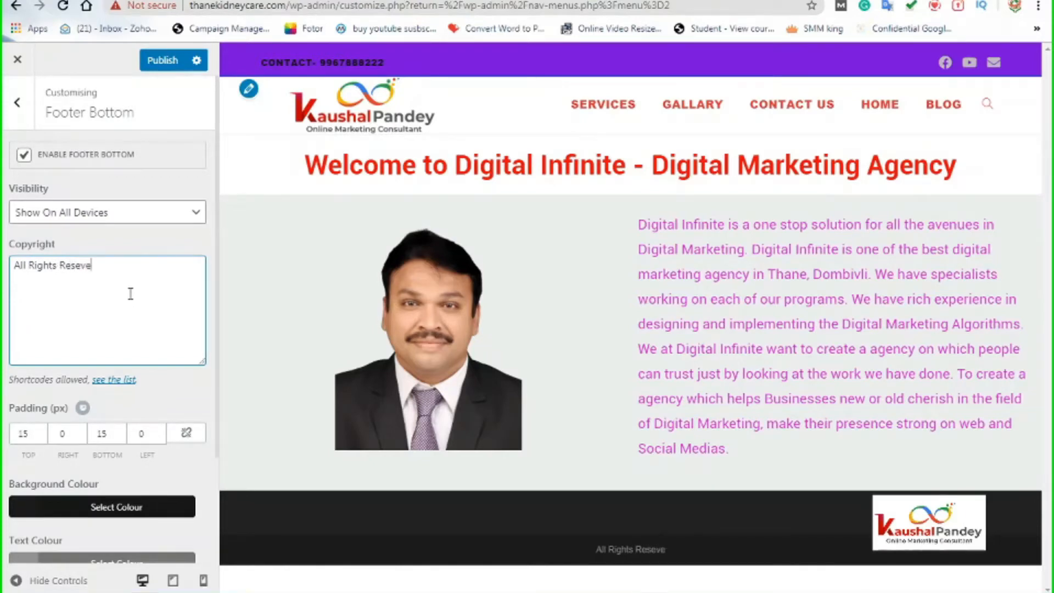
pyautogui.write('d @')
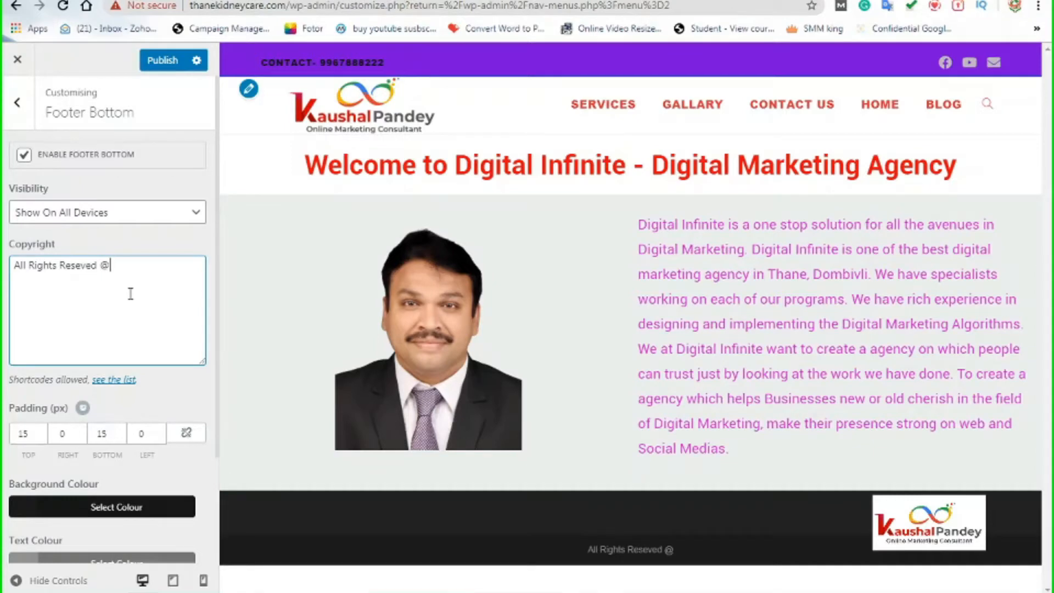
pyautogui.scroll(-3, 167, 443)
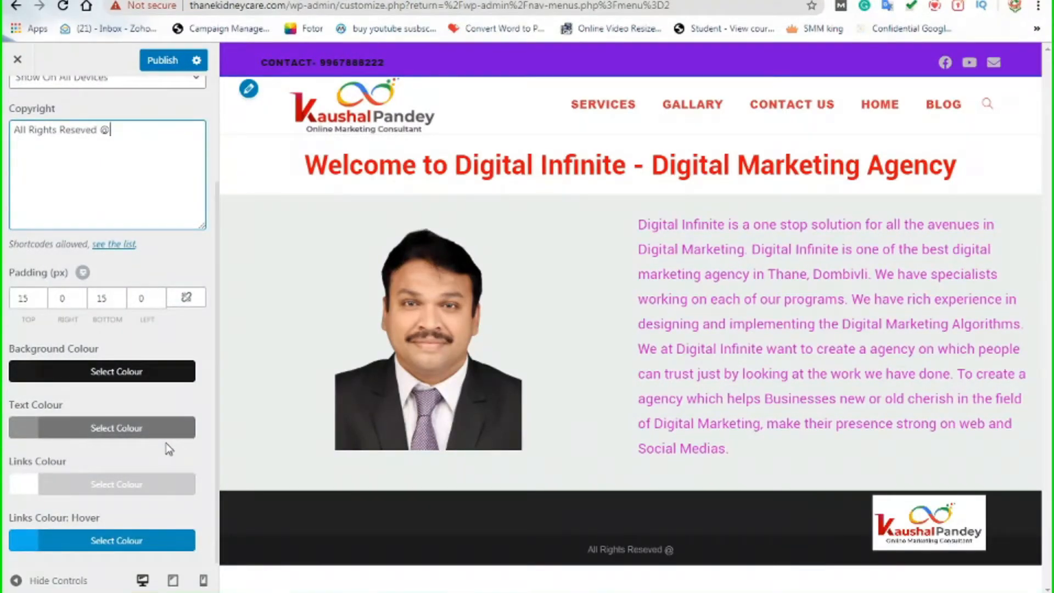
pyautogui.scroll(3, 166, 442)
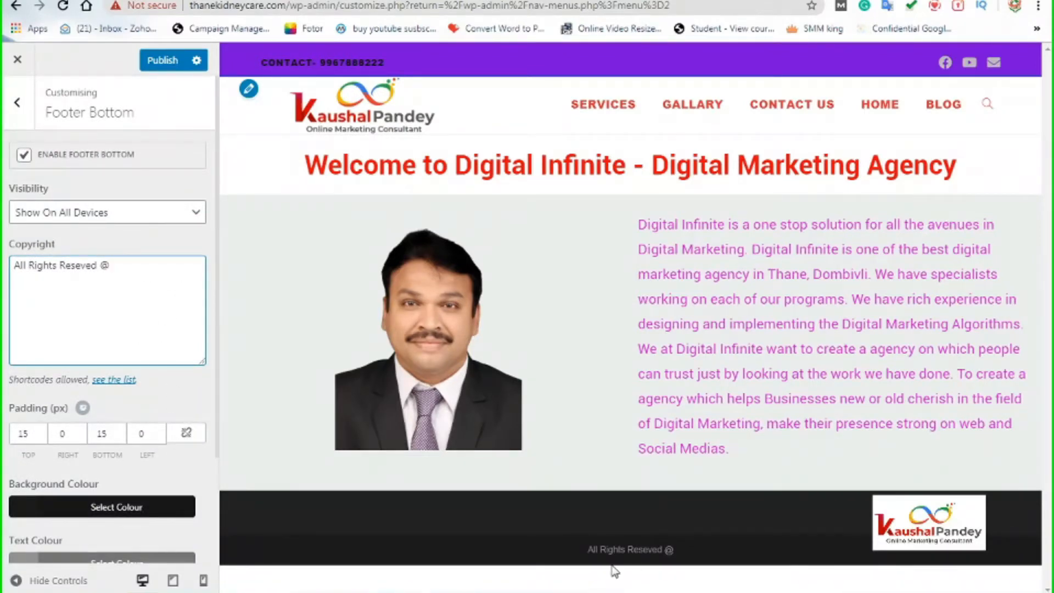
pyautogui.write('Digital')
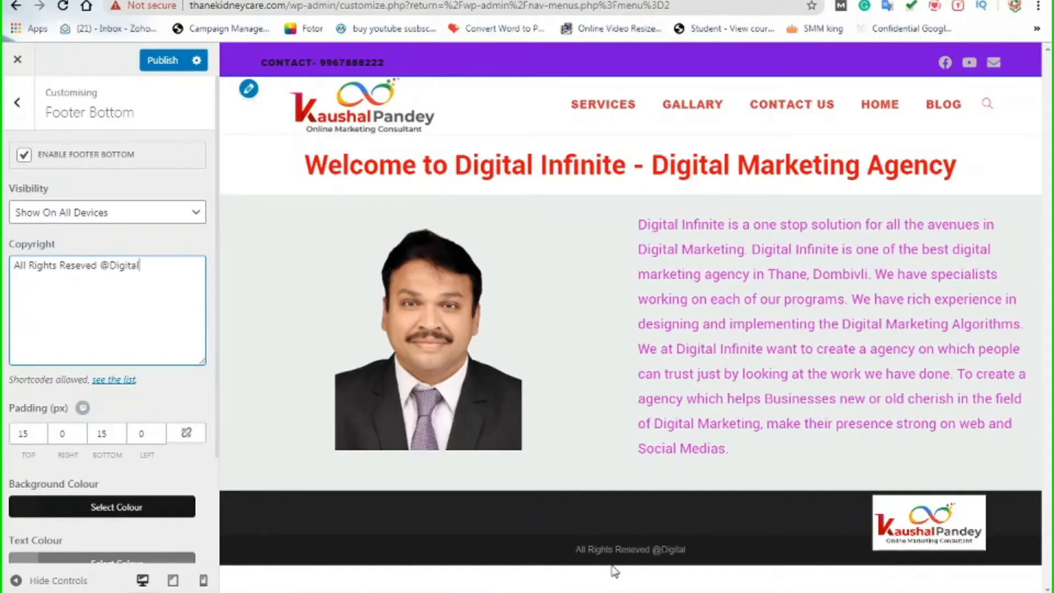
pyautogui.write('Infinite')
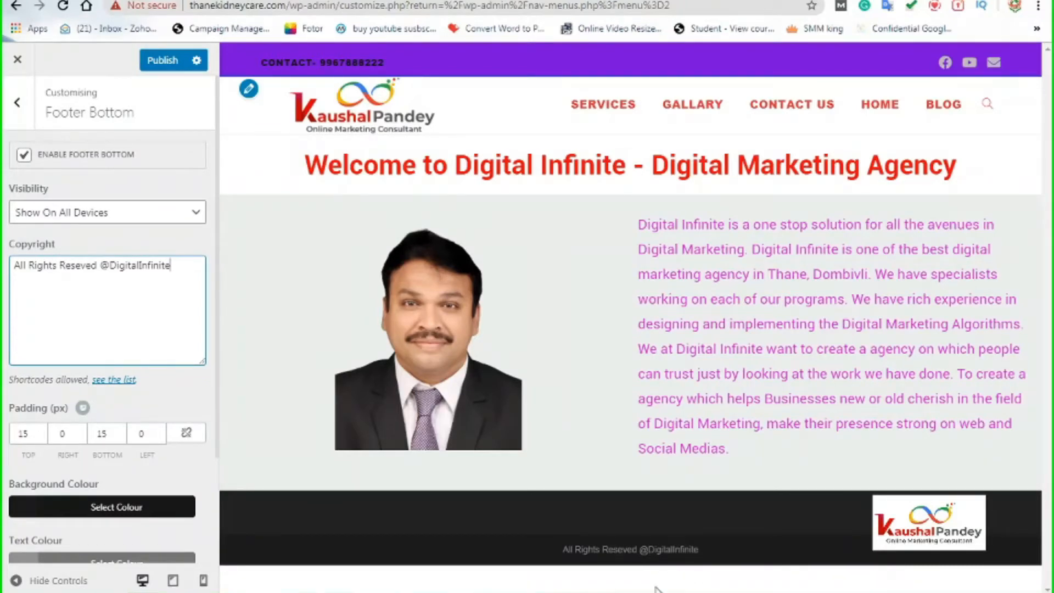
pyautogui.click(679, 551)
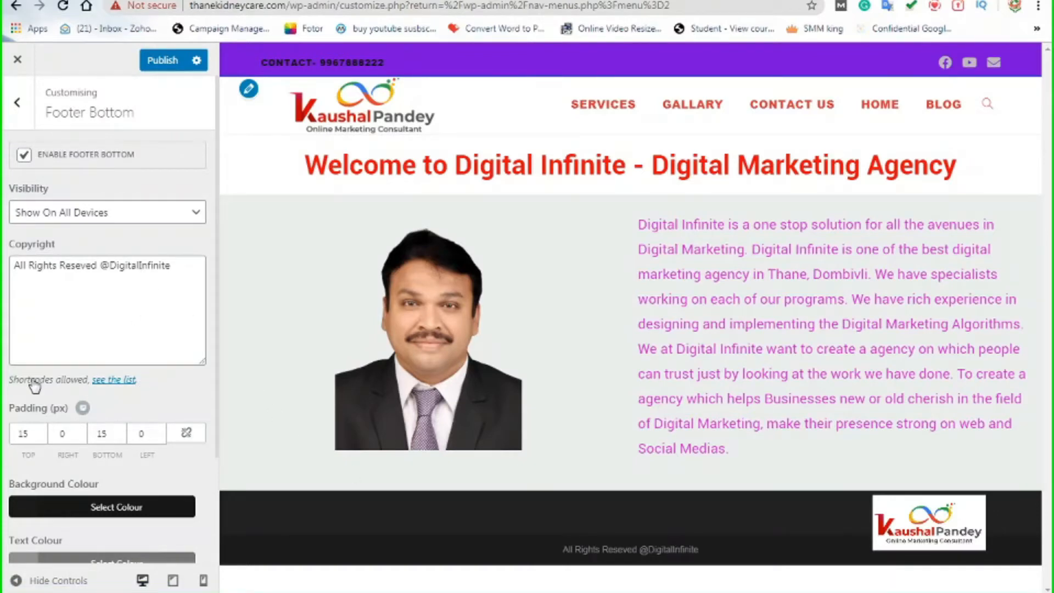
# Try a top padding of 18 px for the footer bottom and return it to 15 px.
pyautogui.scroll(-3, 81, 405)
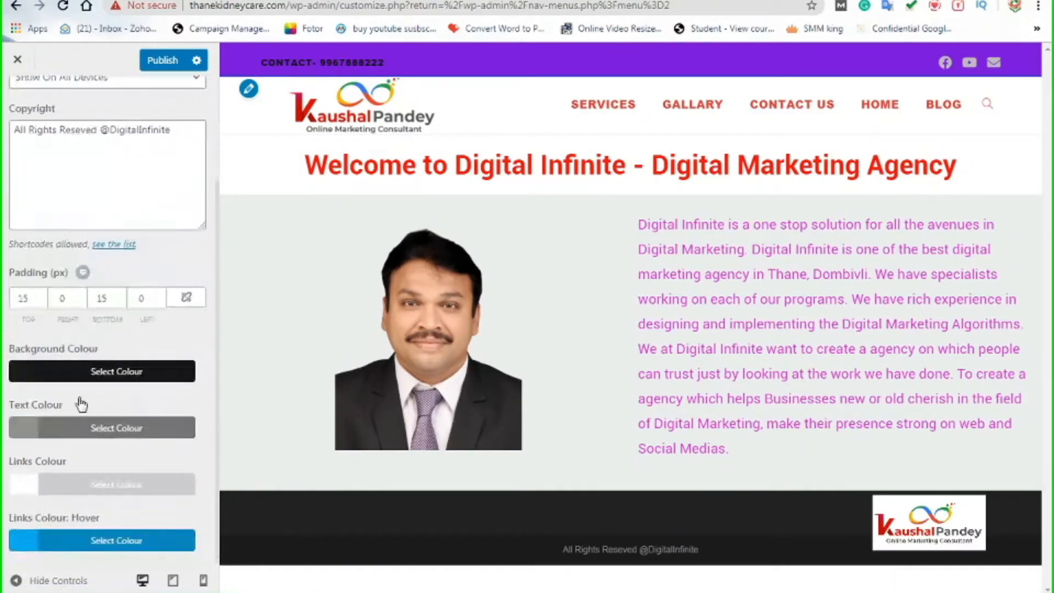
pyautogui.click(42, 296)
pyautogui.click(42, 297)
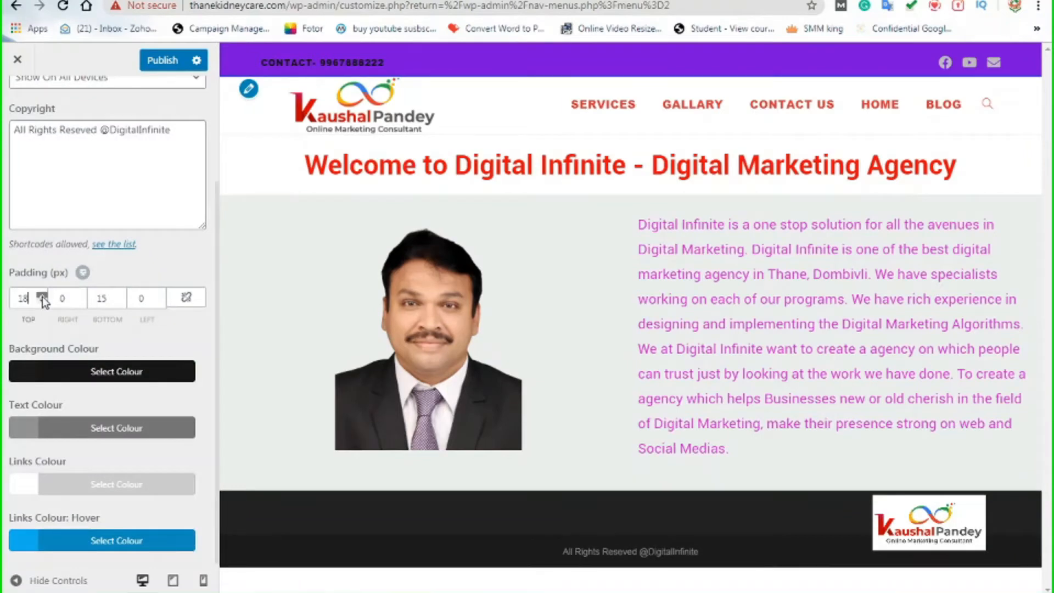
pyautogui.click(43, 301)
pyautogui.click(43, 303)
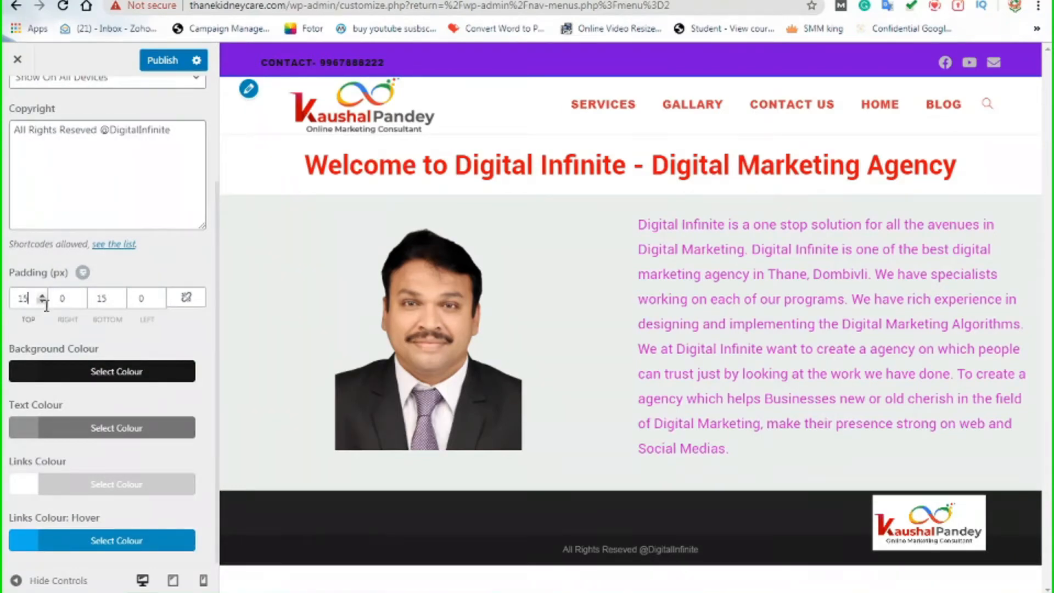
# Set the footer bottom's background colour to purple #8224e3 and its text colour to black #000000.
pyautogui.click(163, 380)
pyautogui.scroll(-3, 156, 530)
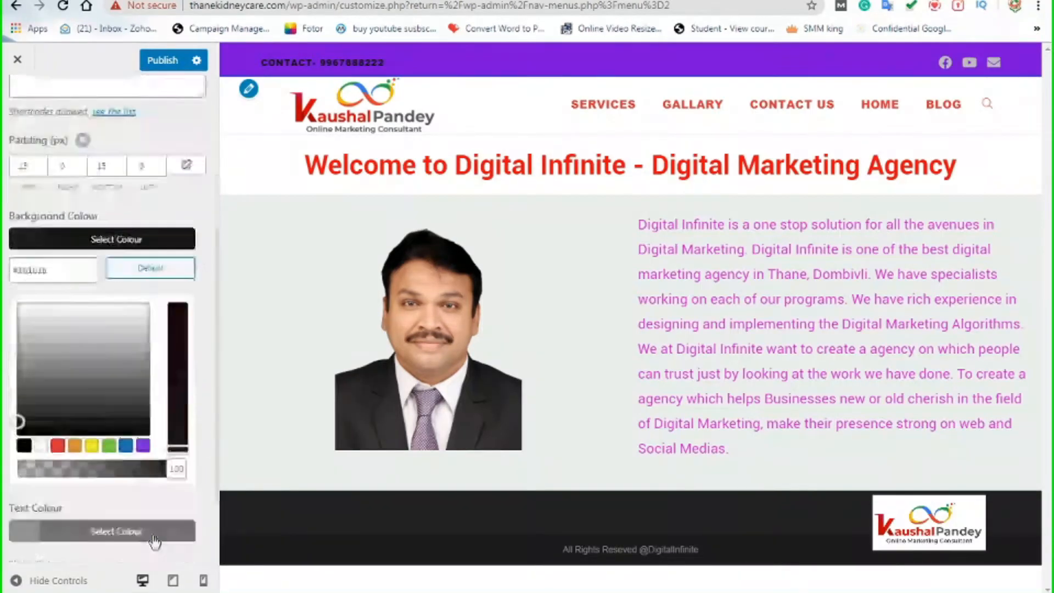
pyautogui.click(144, 433)
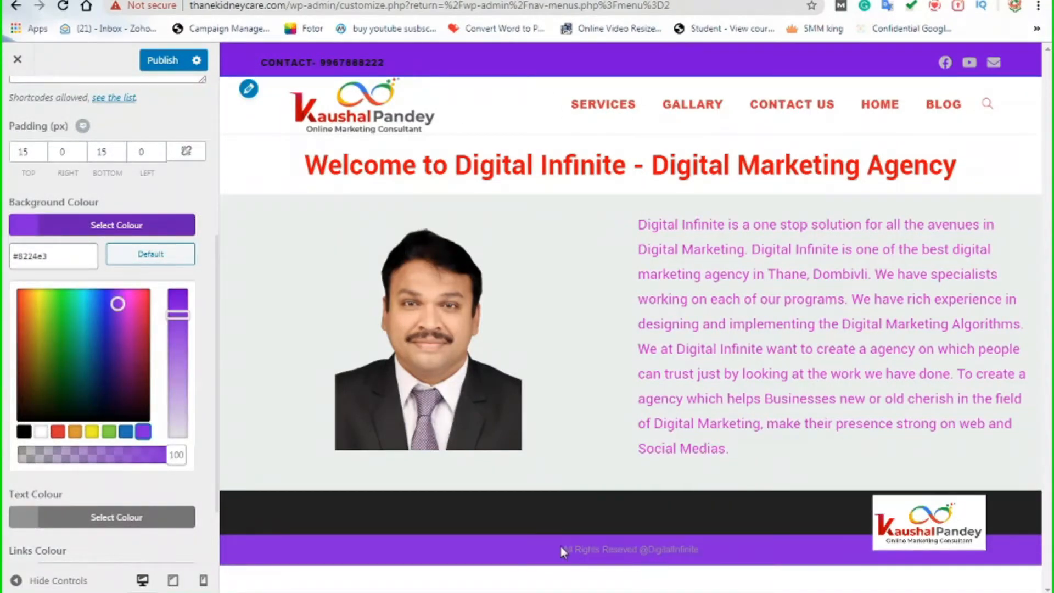
pyautogui.scroll(-3, 195, 497)
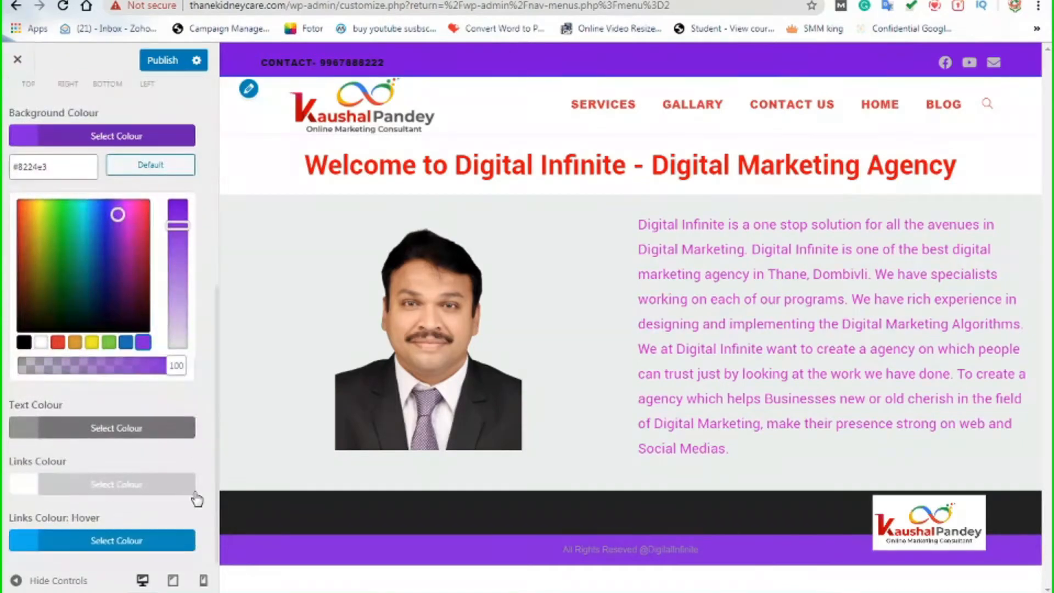
pyautogui.click(101, 433)
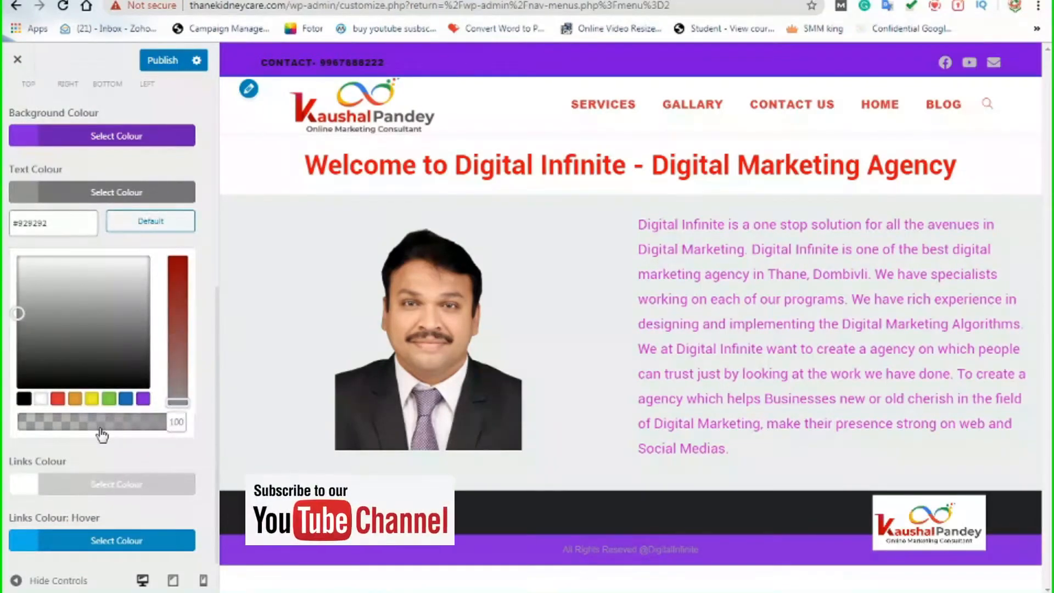
pyautogui.click(26, 400)
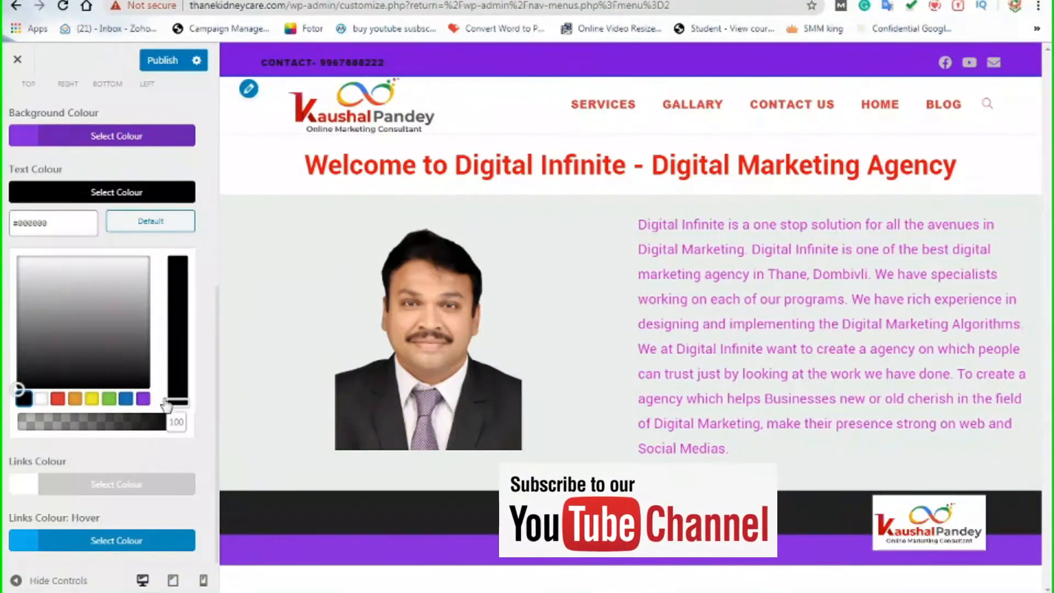
# Set the footer bottom's link hover colour to dark green #118e0b.
pyautogui.click(116, 541)
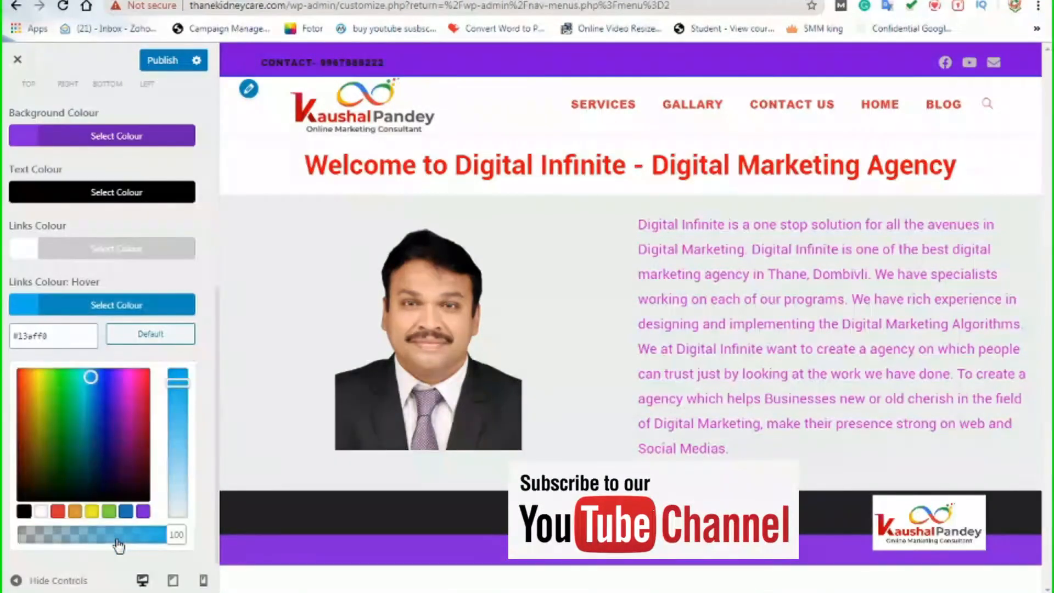
pyautogui.click(61, 427)
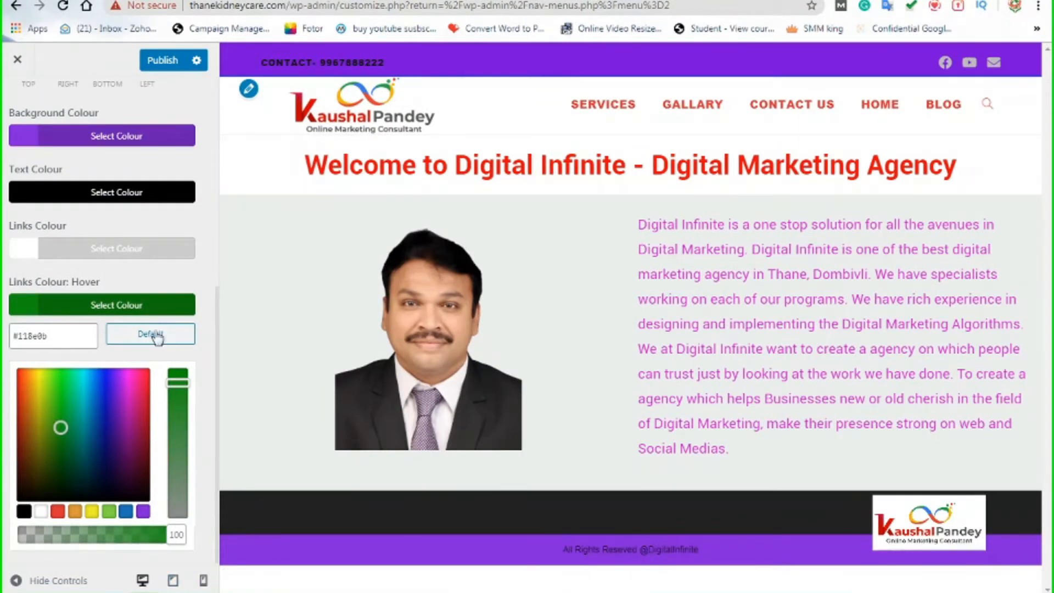
pyautogui.click(141, 306)
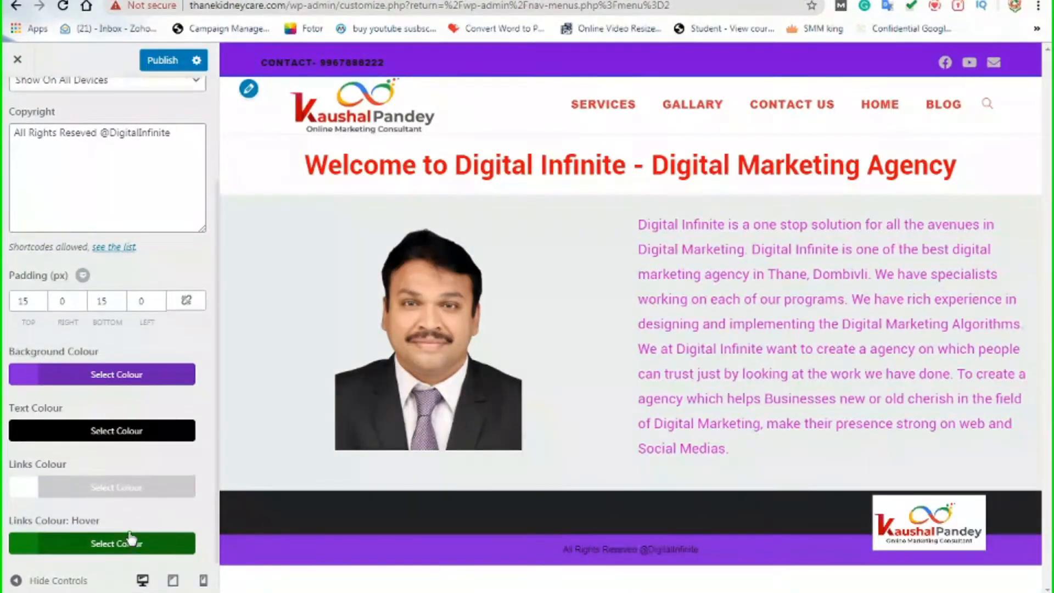
# Examine the device visibility options available for the footer bottom without changing the selection.
pyautogui.scroll(3, 131, 511)
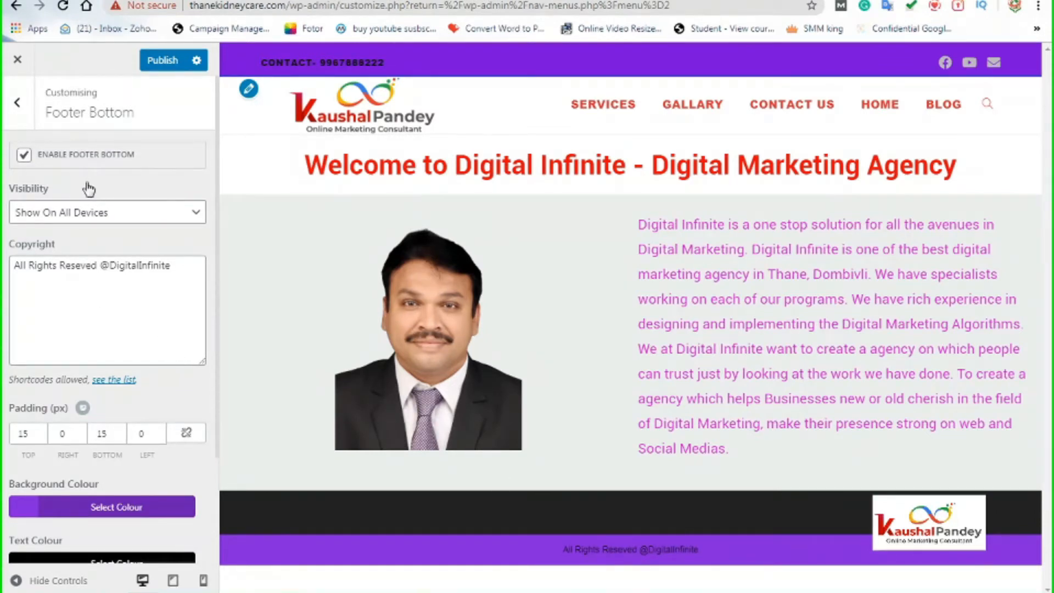
pyautogui.click(79, 213)
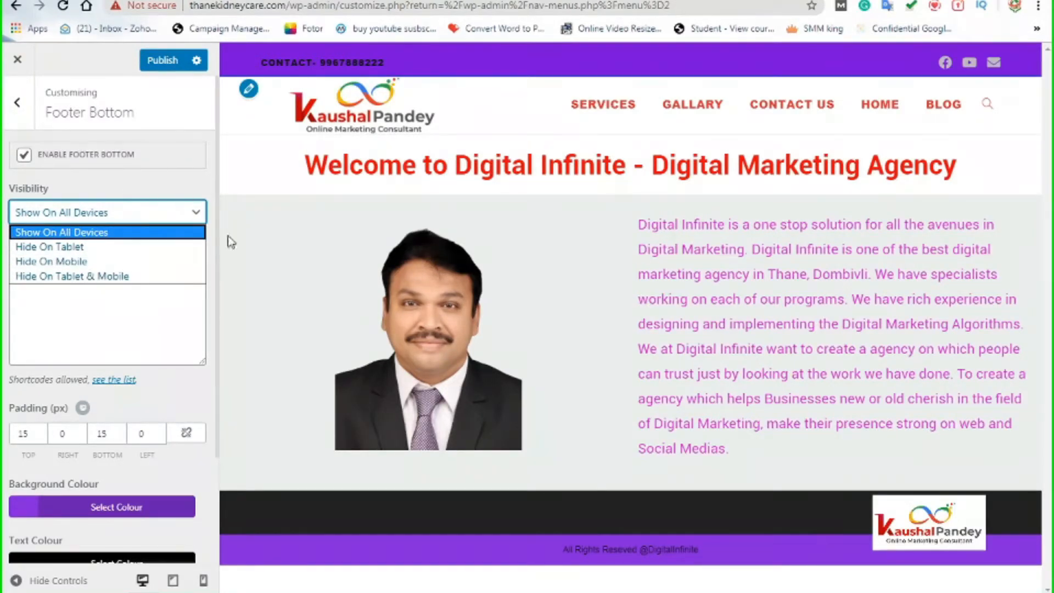
pyautogui.click(205, 403)
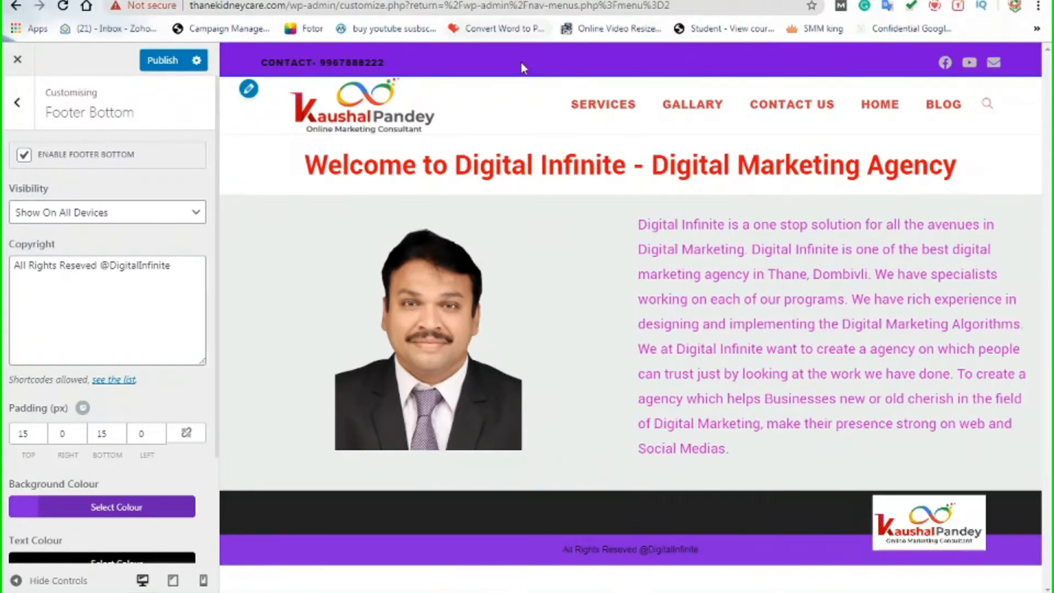
# Disable the footer bottom to preview the page without it and enable it again.
pyautogui.click(704, 136)
pyautogui.click(25, 157)
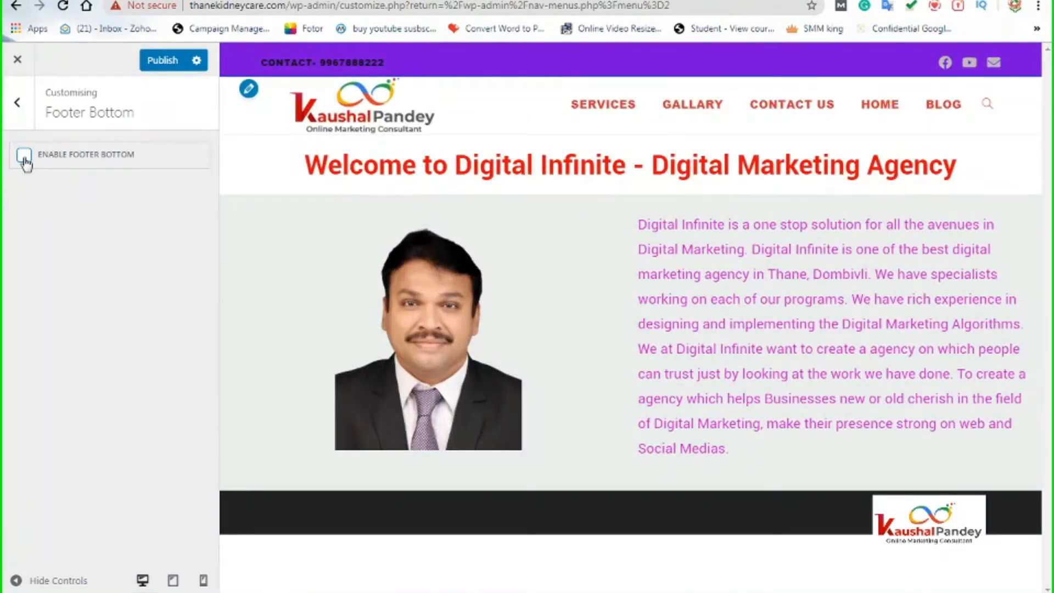
pyautogui.click(24, 156)
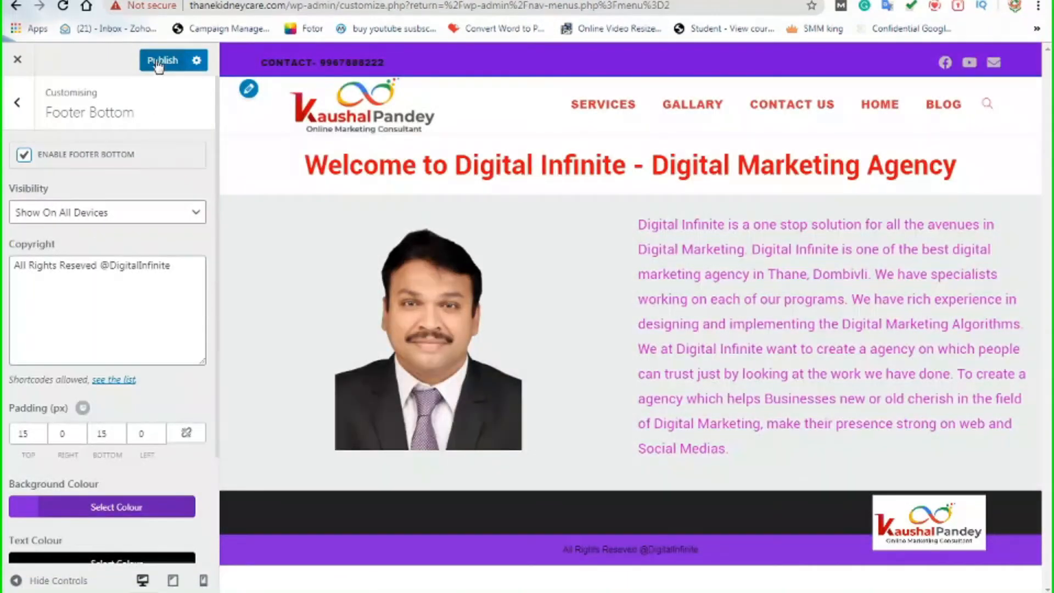
# Publish the footer bottom changes to the site.
pyautogui.click(159, 61)
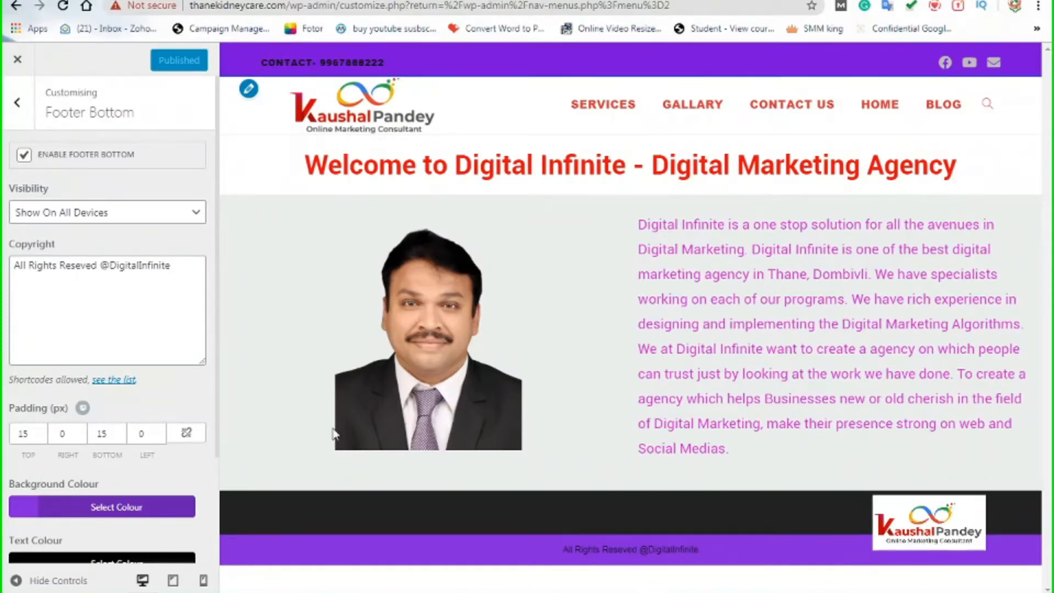
pyautogui.scroll(-2, 135, 431)
pyautogui.scroll(2, 203, 348)
# Set the background colour of the Footer Widgets section to light grey #d6d6d6.
pyautogui.click(17, 102)
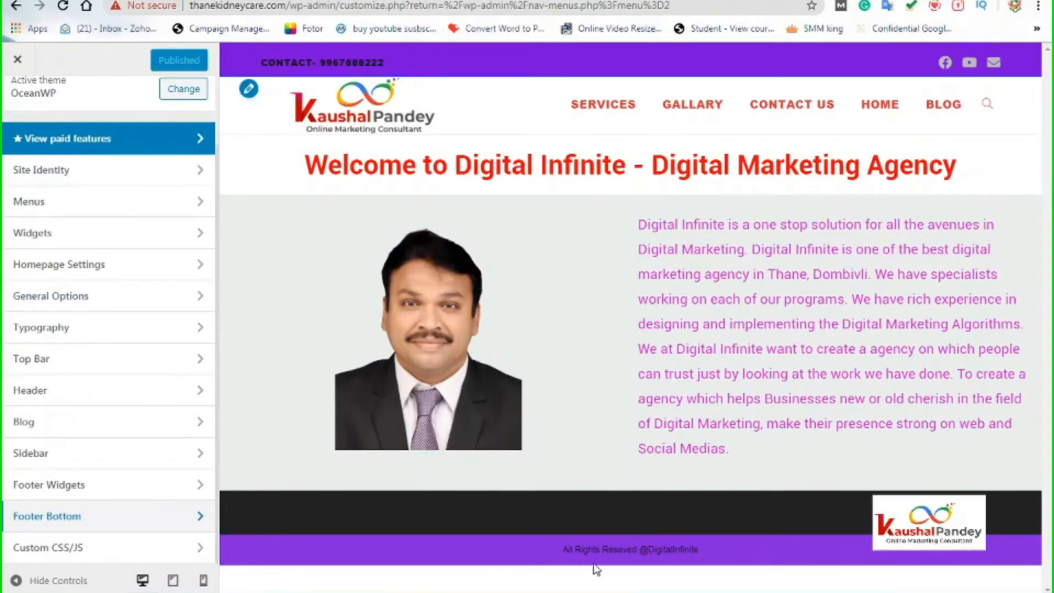
pyautogui.click(35, 485)
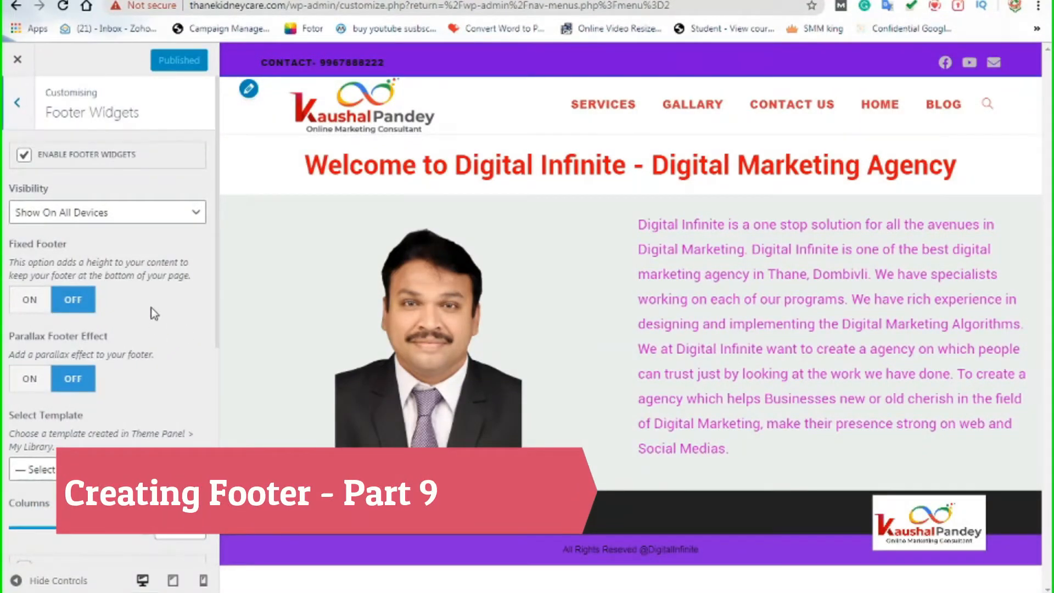
pyautogui.click(23, 156)
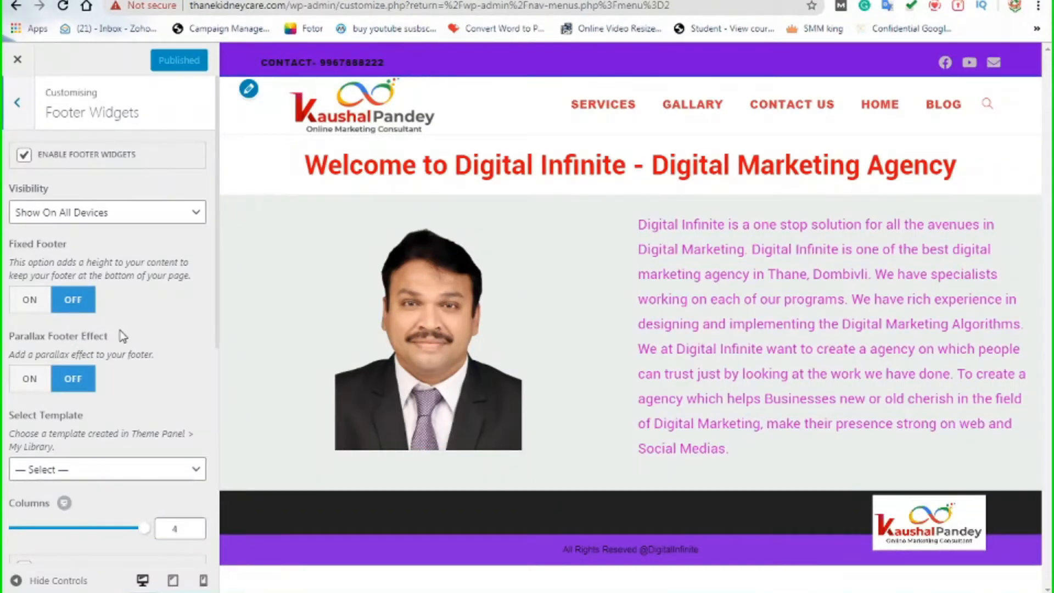
pyautogui.scroll(-4, 122, 334)
pyautogui.scroll(-3, 142, 409)
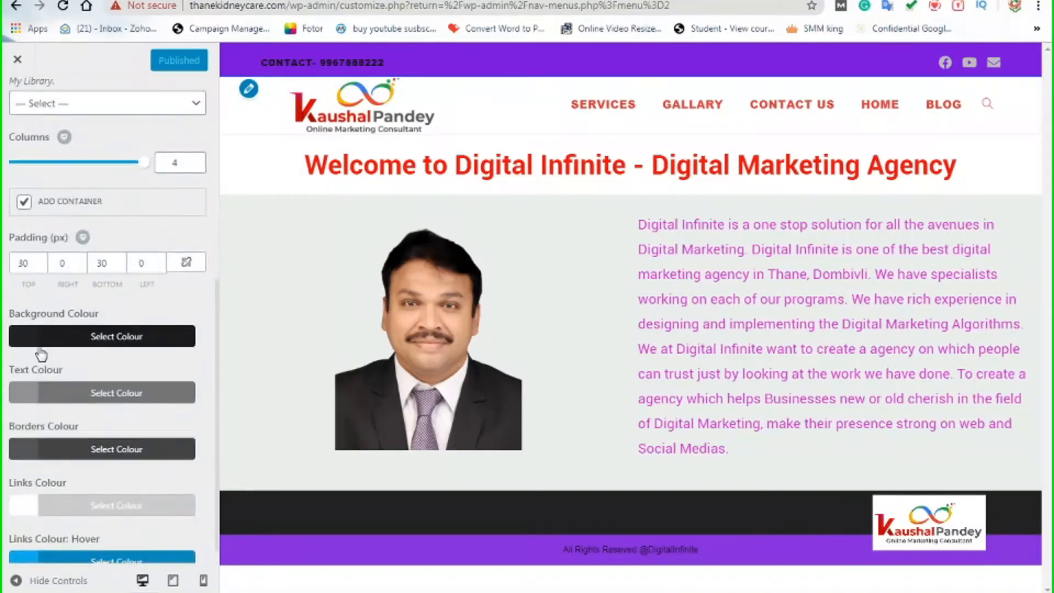
pyautogui.click(116, 336)
pyautogui.click(87, 421)
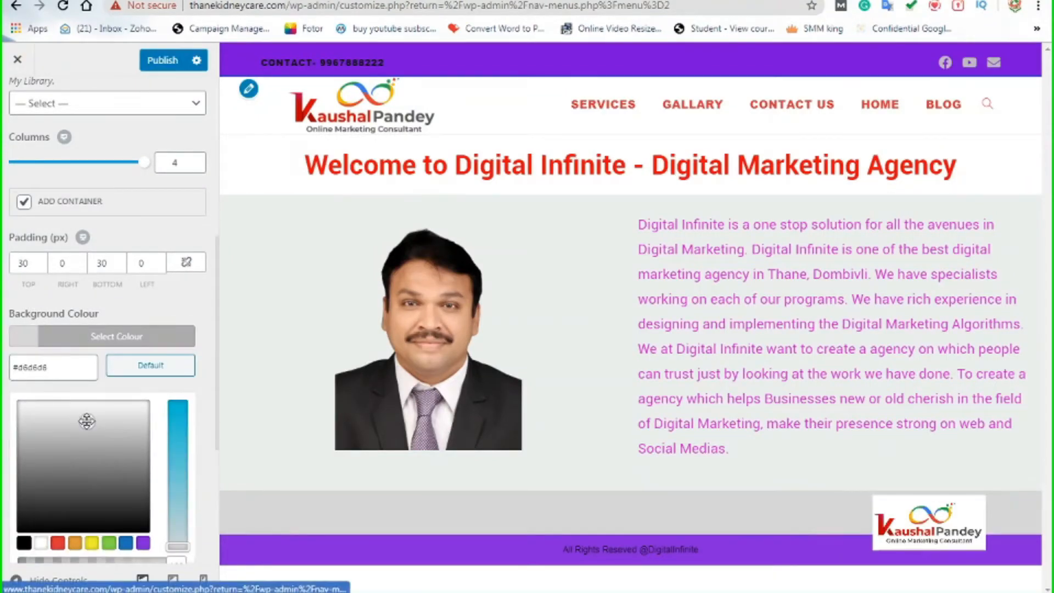
pyautogui.click(54, 435)
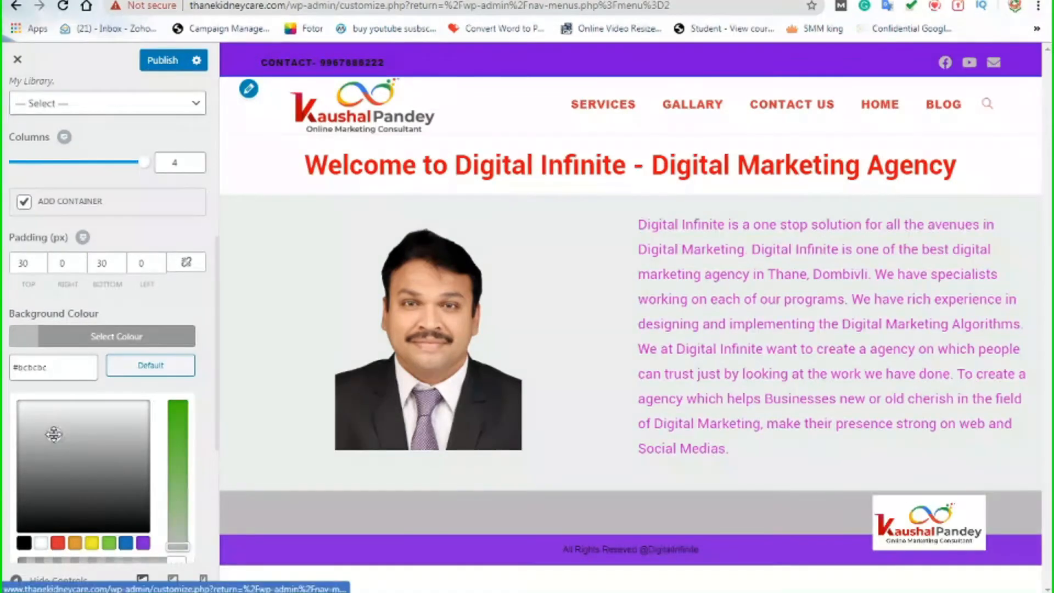
pyautogui.click(57, 427)
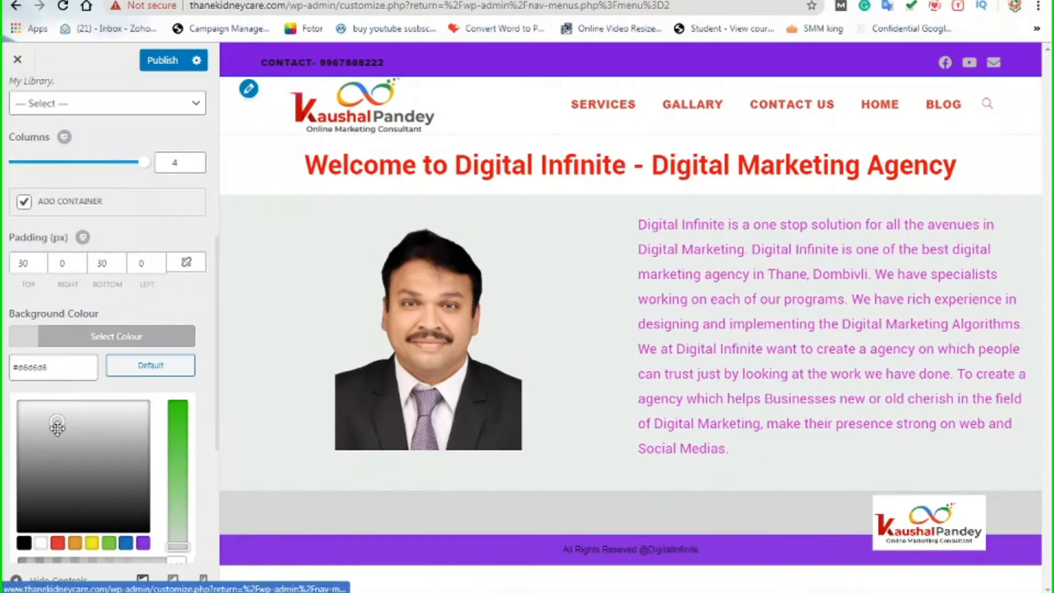
# Set the text colour of the Footer Widgets section to black #000000.
pyautogui.scroll(-3, 148, 373)
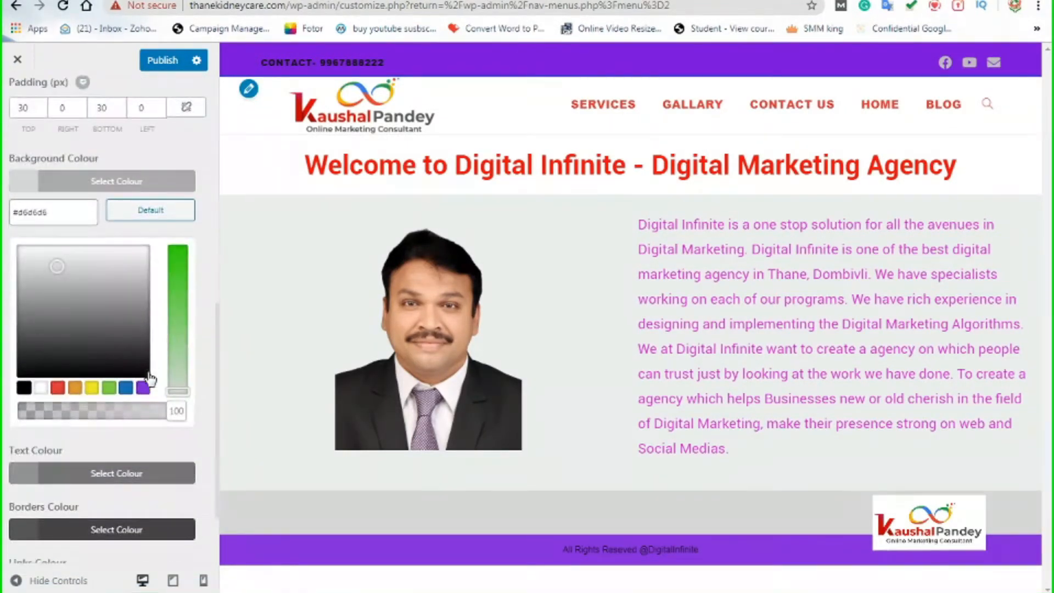
pyautogui.scroll(-1, 149, 379)
pyautogui.click(135, 413)
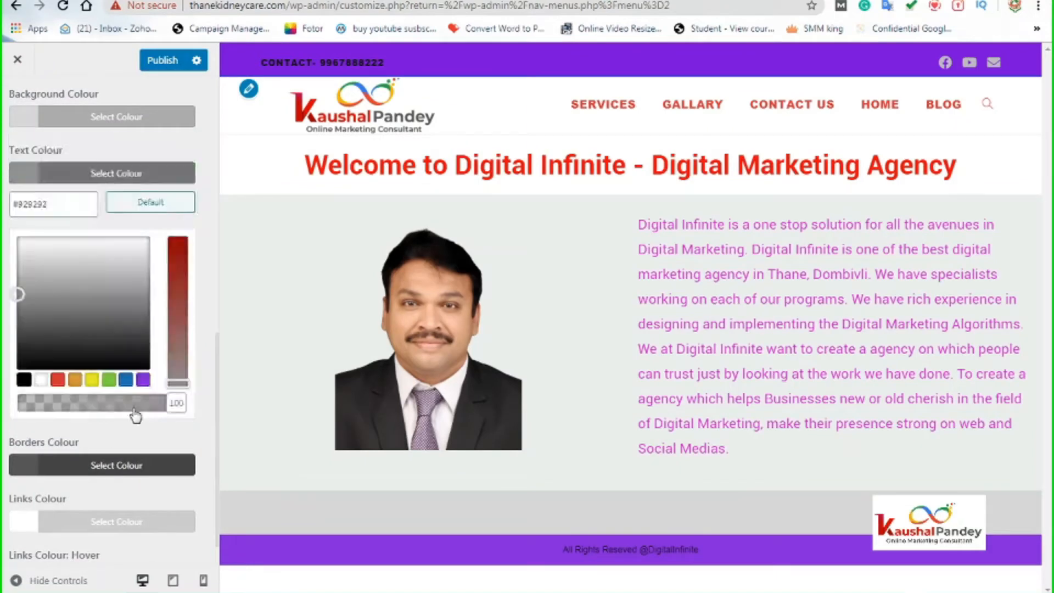
pyautogui.click(24, 380)
# Set the background colour of the Footer Widgets section to a lighter grey, #e8e8e8.
pyautogui.scroll(4, 138, 430)
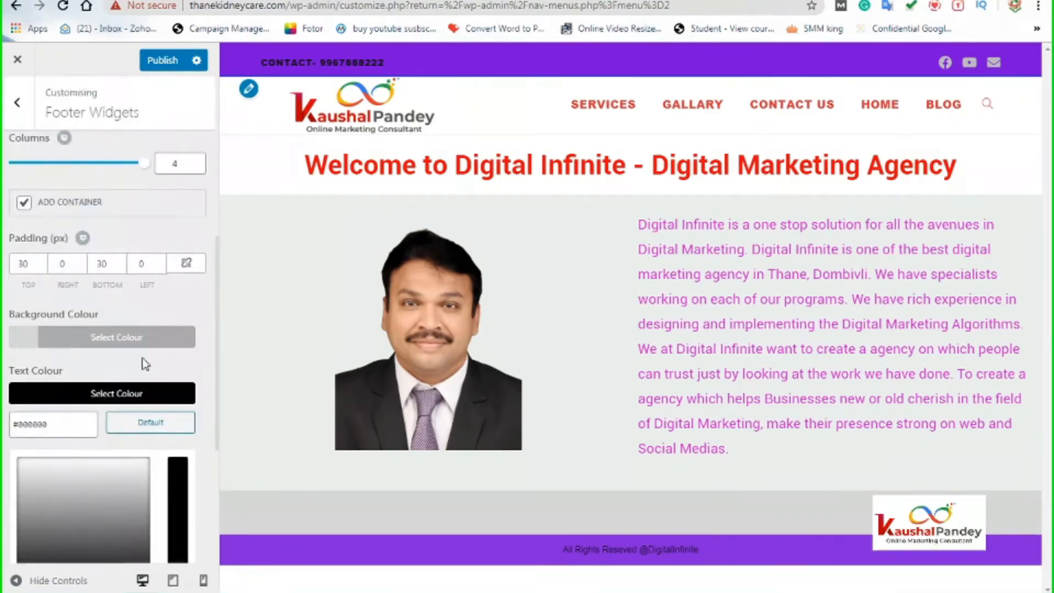
pyautogui.click(141, 340)
pyautogui.click(35, 423)
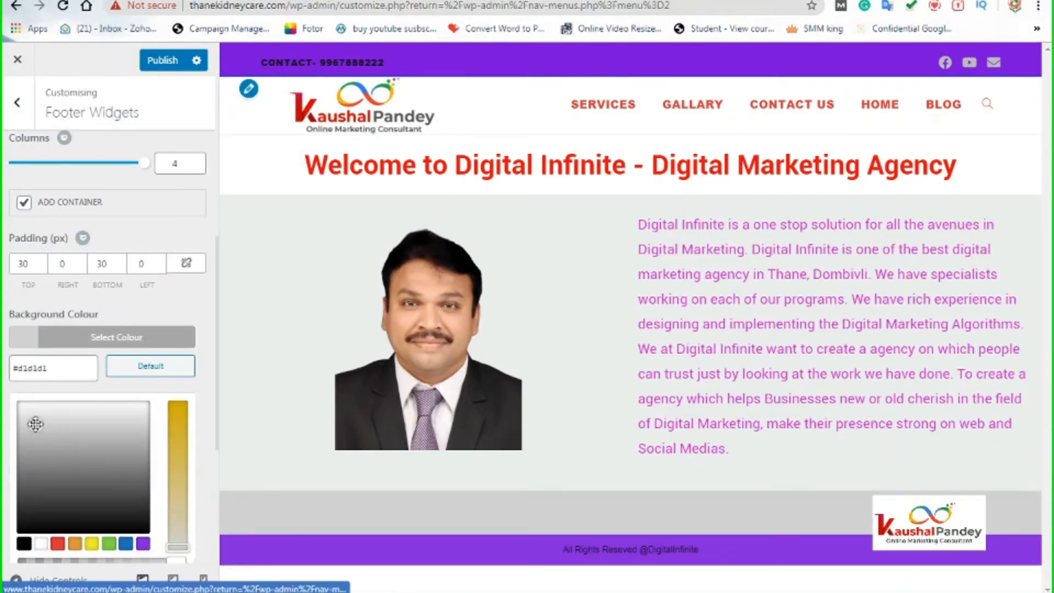
pyautogui.click(104, 407)
pyautogui.click(114, 412)
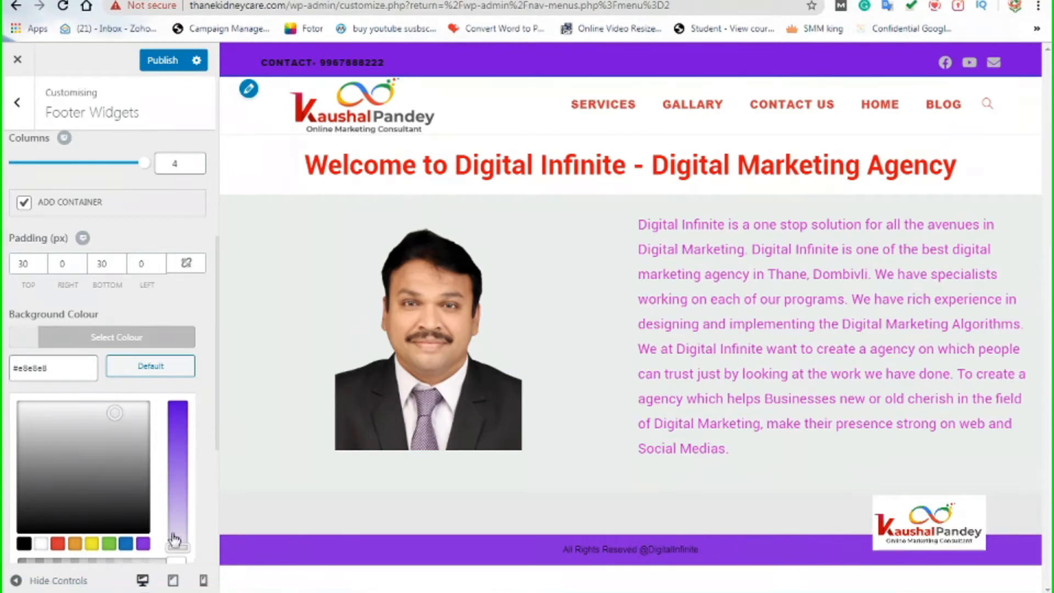
# Turn Fixed Footer on for a preview and off again, and check the footer widgets' device visibility options without changing them.
pyautogui.scroll(3, 118, 411)
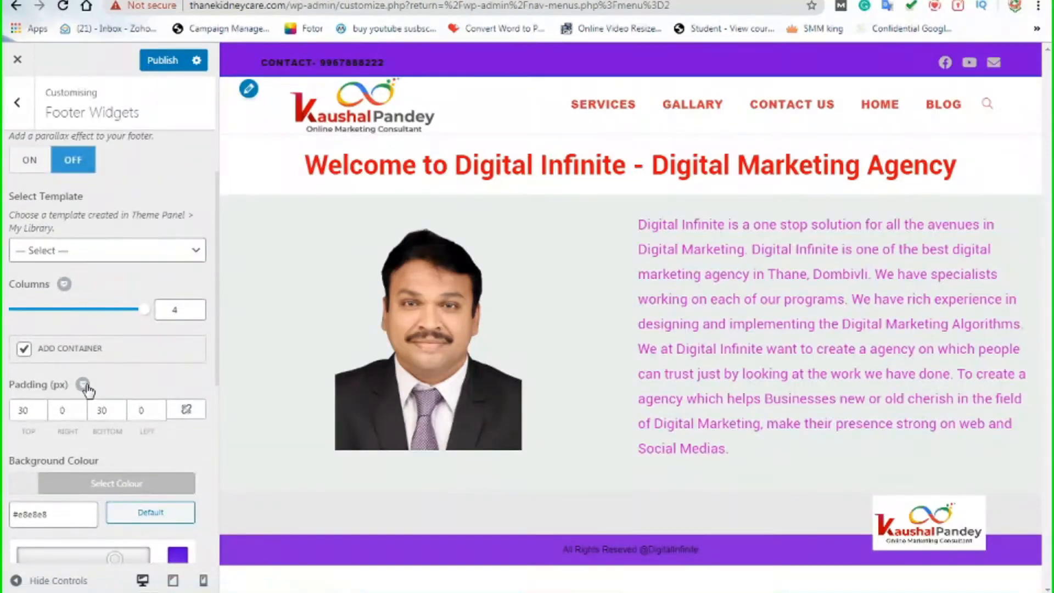
pyautogui.scroll(3, 83, 381)
pyautogui.scroll(2, 131, 294)
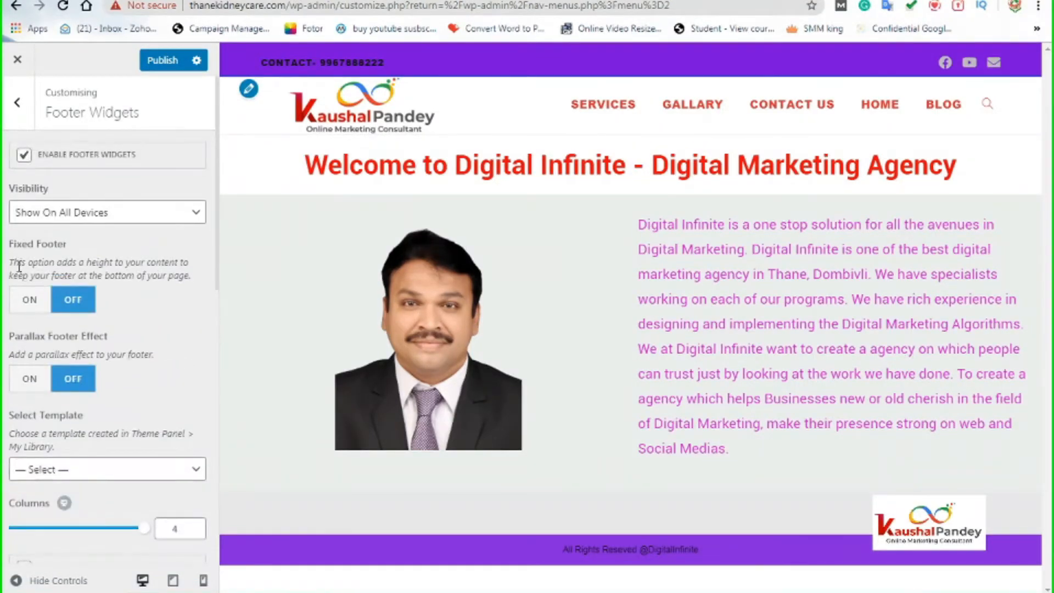
pyautogui.click(29, 301)
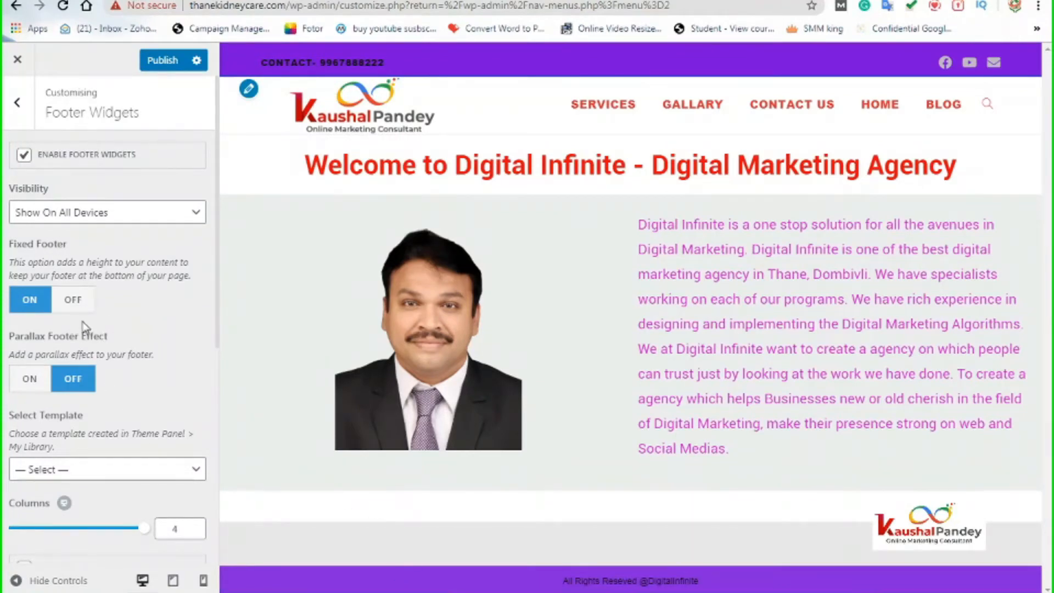
pyautogui.click(80, 306)
pyautogui.click(79, 219)
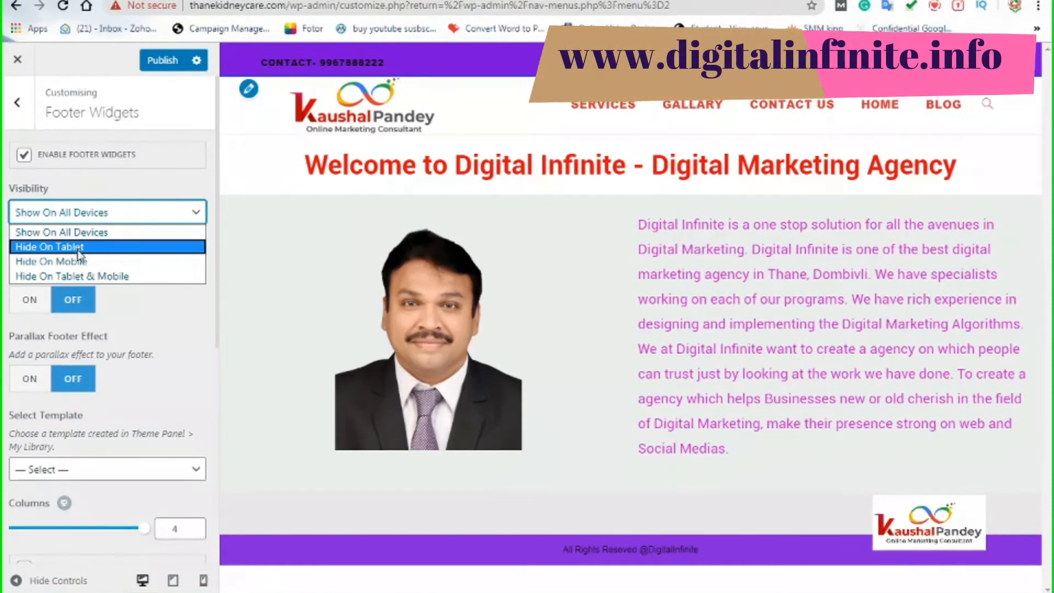
pyautogui.click(188, 337)
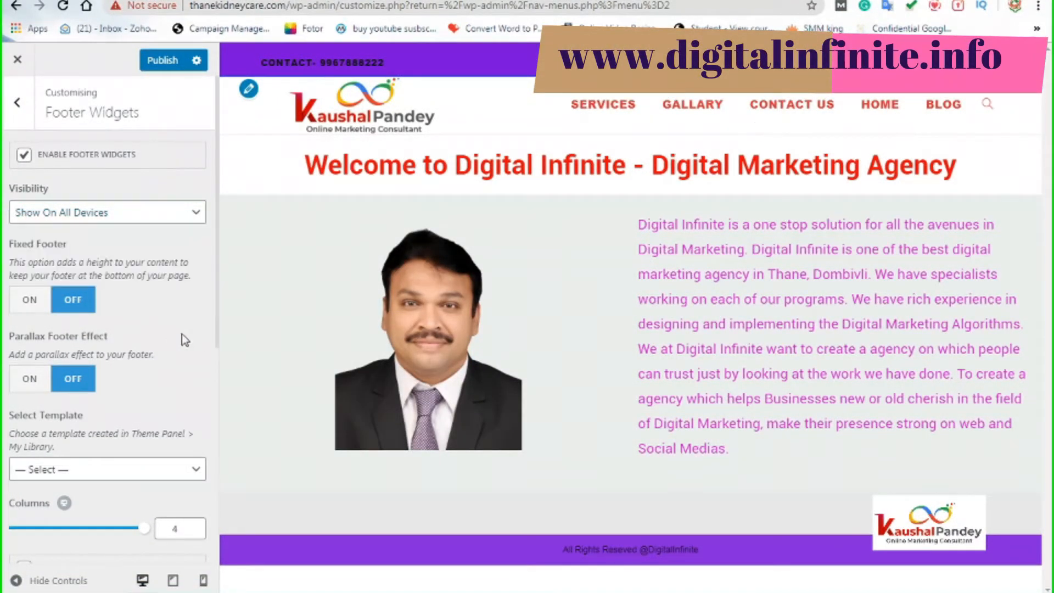
# Turn the Parallax Footer Effect on to preview it and switch it off again.
pyautogui.click(30, 378)
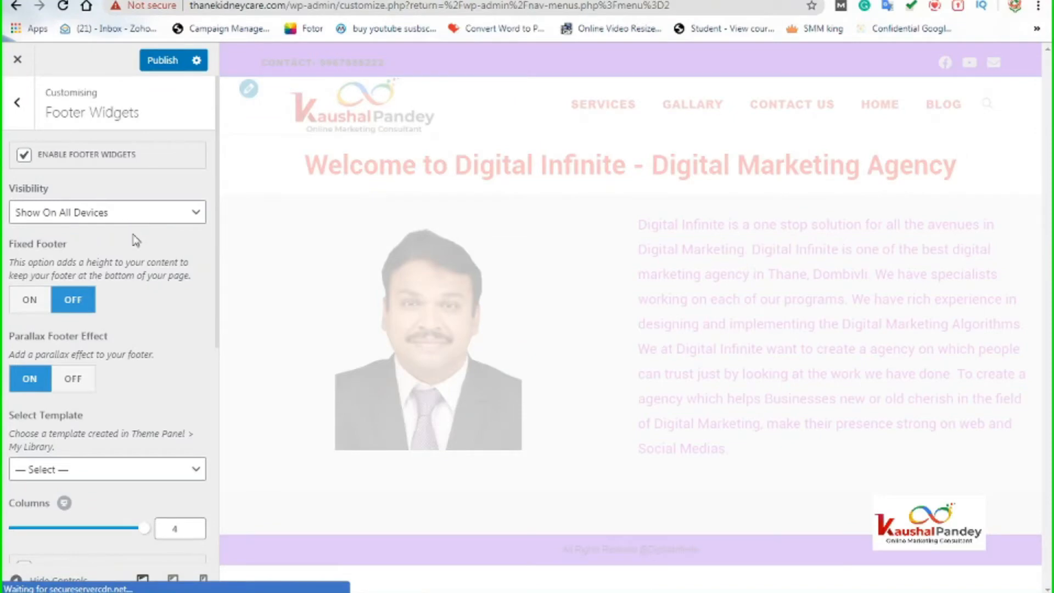
pyautogui.scroll(-1, 160, 347)
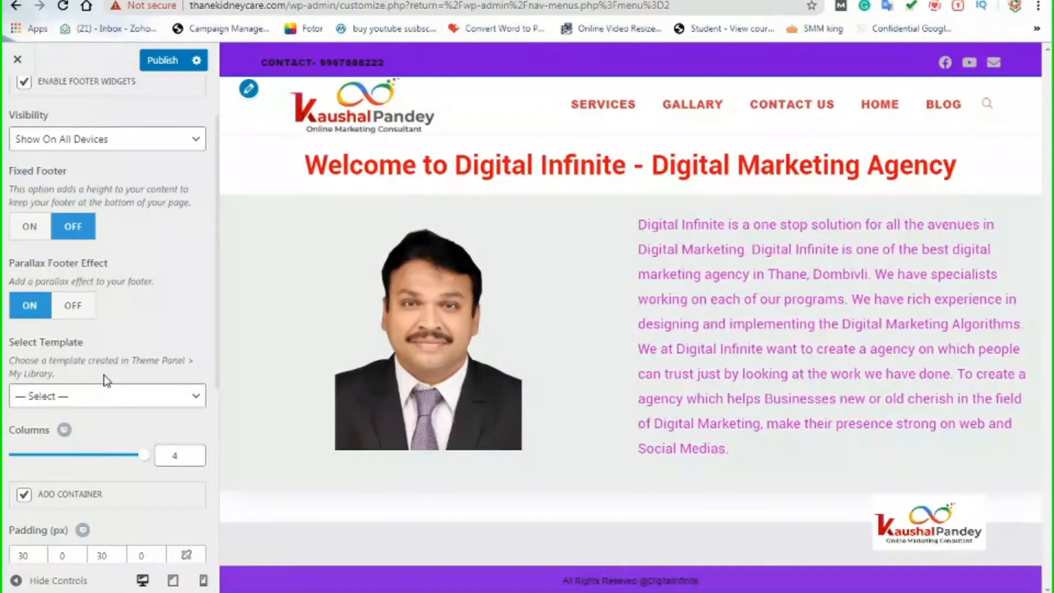
pyautogui.click(83, 309)
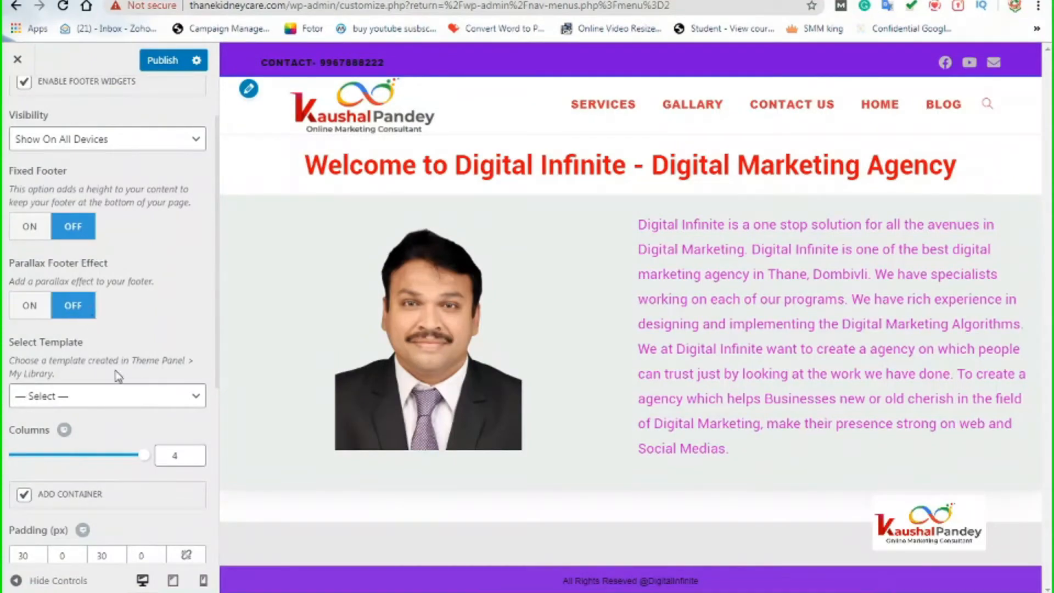
# Examine the footer template choices and the remaining Footer Widgets settings, from visibility to the links' hover colour.
pyautogui.click(94, 398)
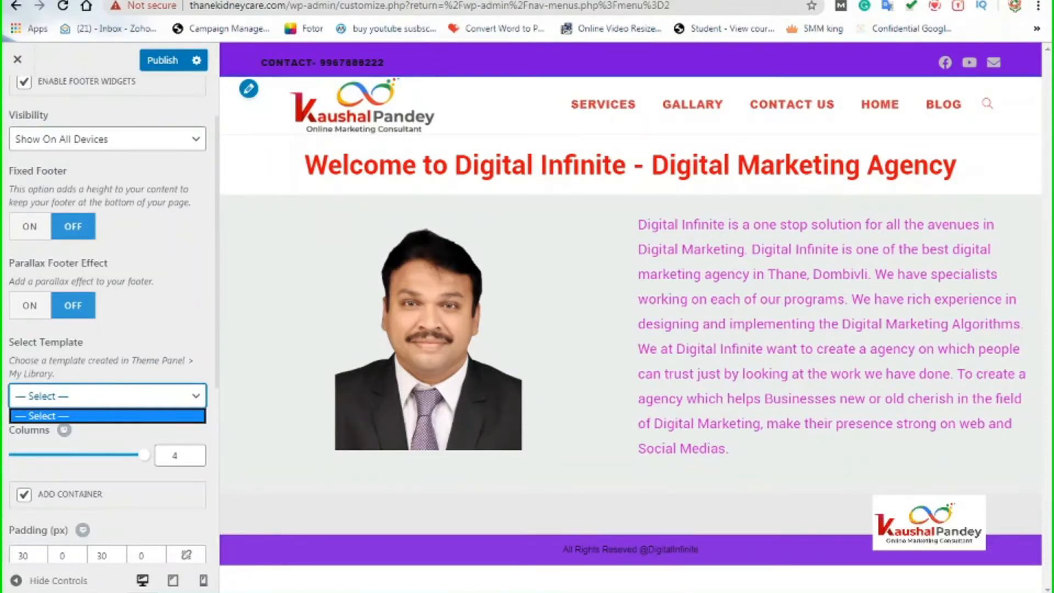
pyautogui.scroll(-3, 117, 483)
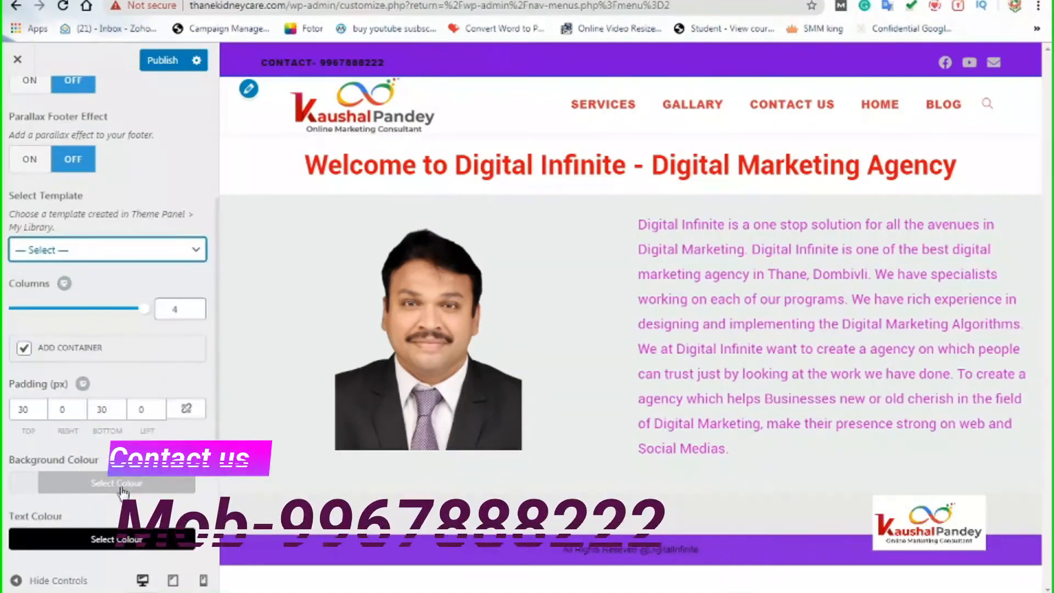
pyautogui.scroll(-3, 123, 490)
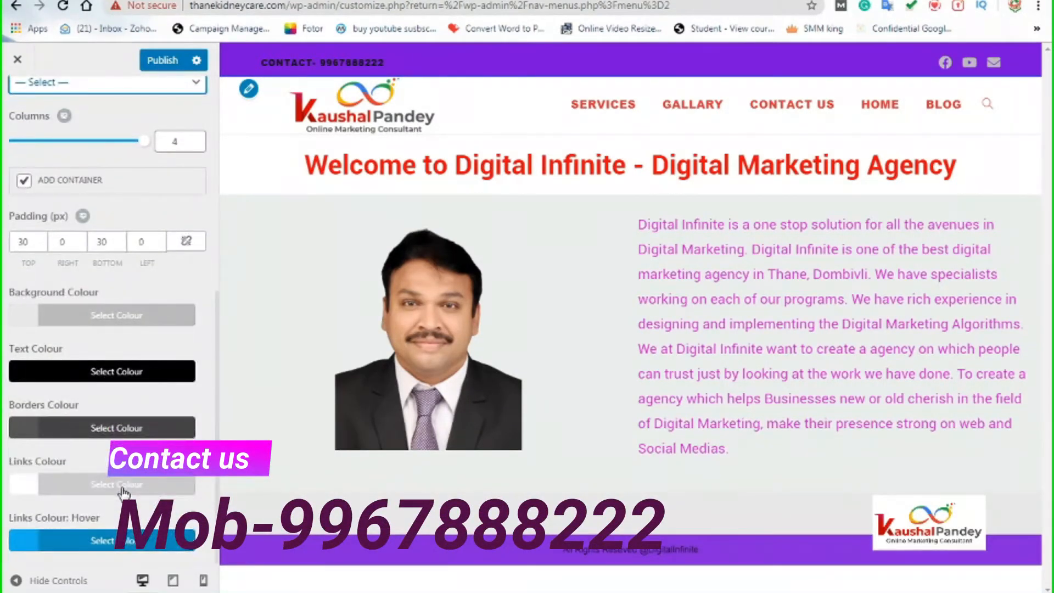
pyautogui.scroll(7, 123, 490)
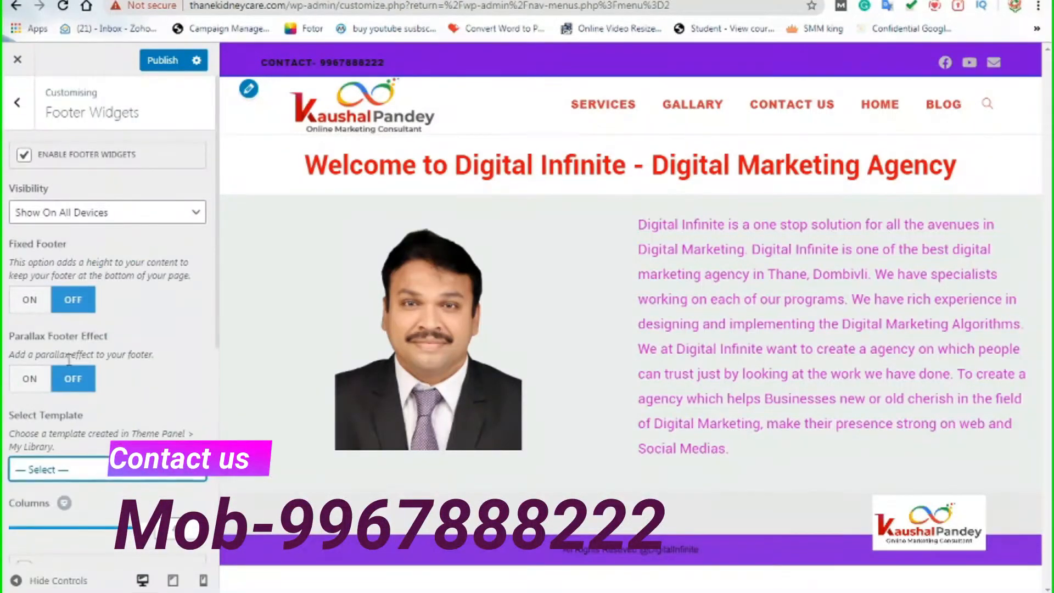
pyautogui.scroll(-3, 124, 340)
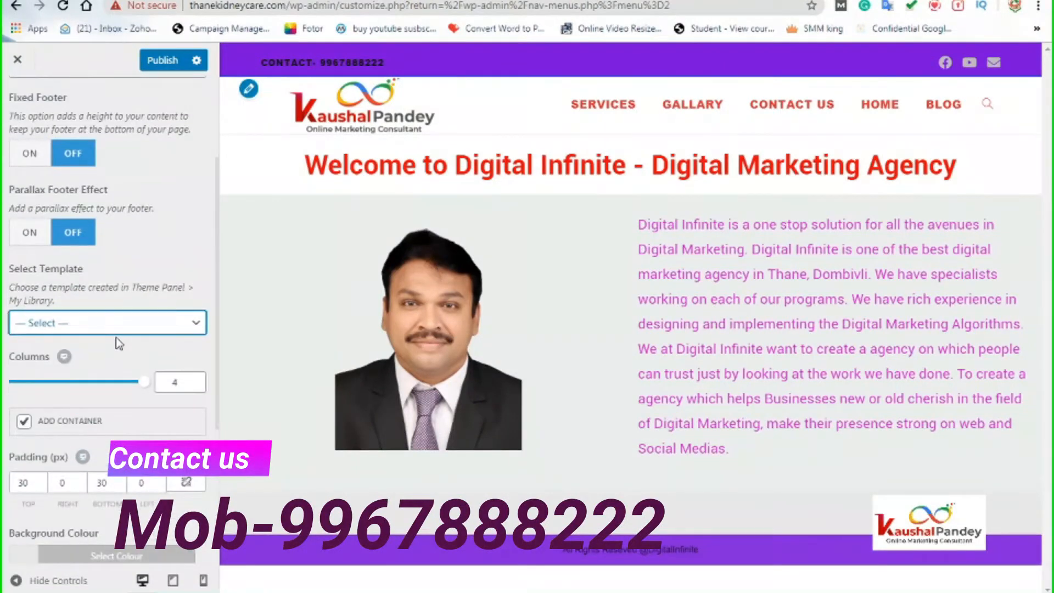
pyautogui.scroll(-4, 116, 338)
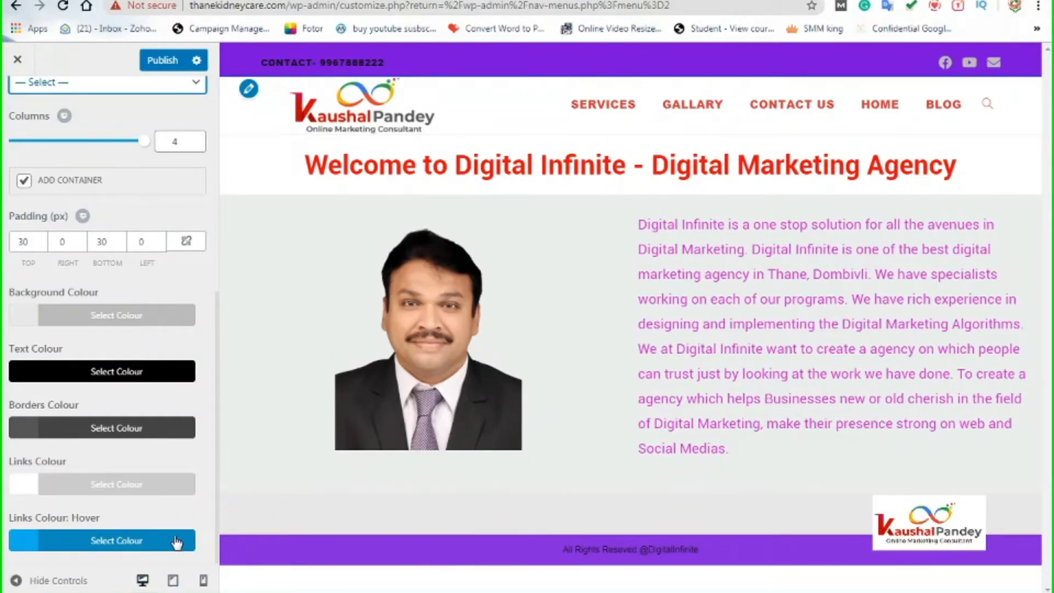
pyautogui.scroll(6, 175, 533)
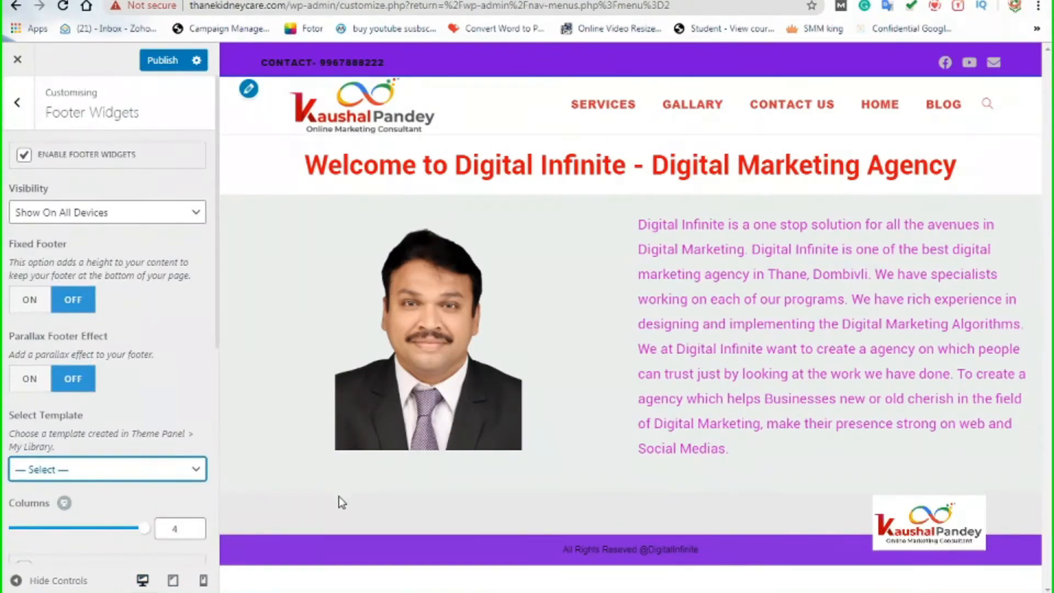
pyautogui.scroll(-4, 106, 450)
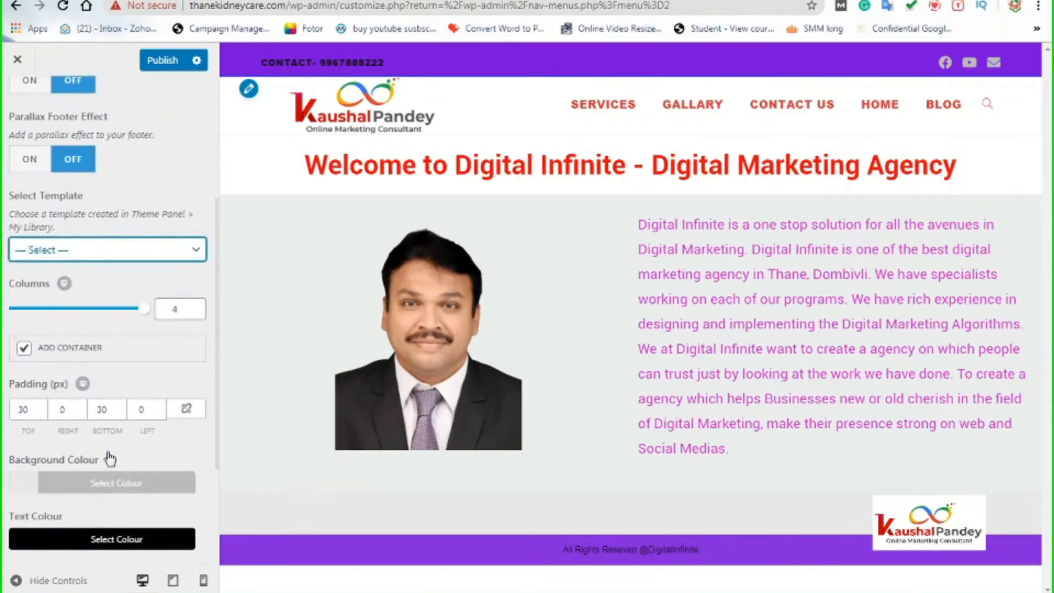
# Set the Footer Widgets columns to 2, keeping the container enabled, and publish the changes.
pyautogui.click(24, 349)
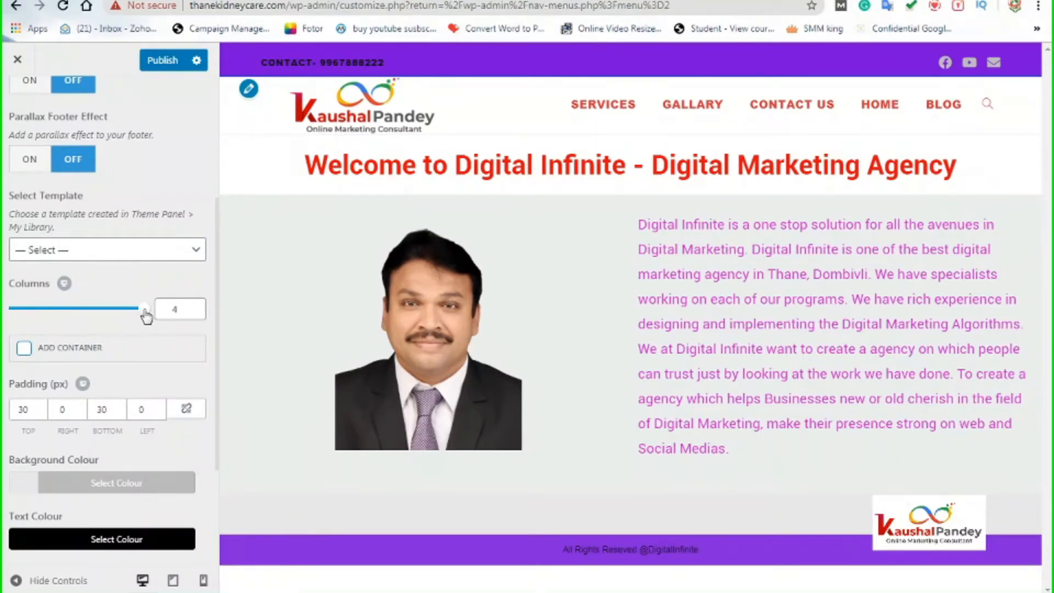
pyautogui.moveTo(146, 317); pyautogui.dragTo(56, 309)
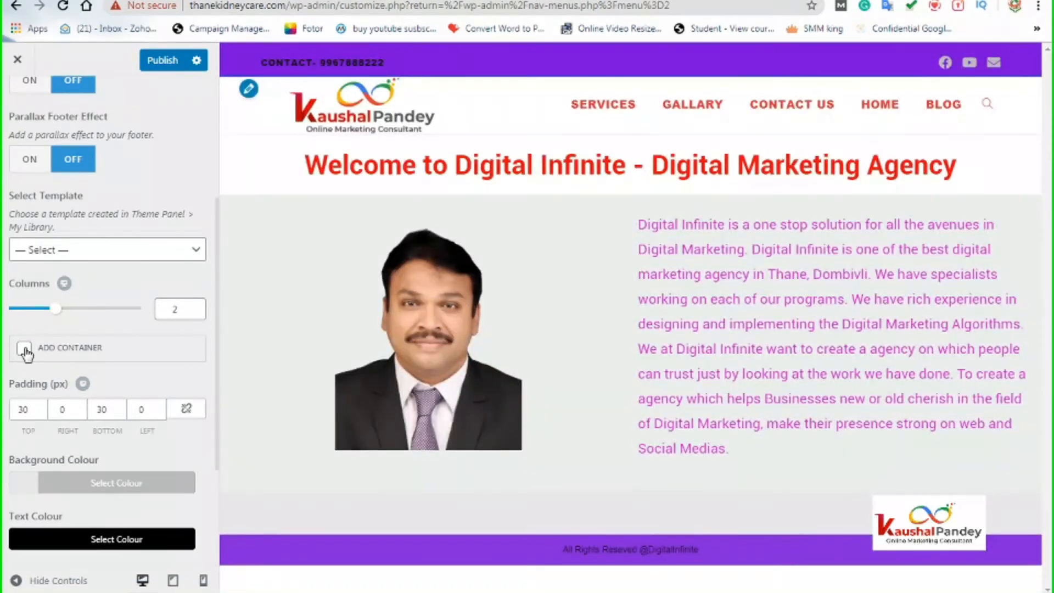
pyautogui.click(24, 349)
pyautogui.click(164, 61)
pyautogui.scroll(4, 160, 299)
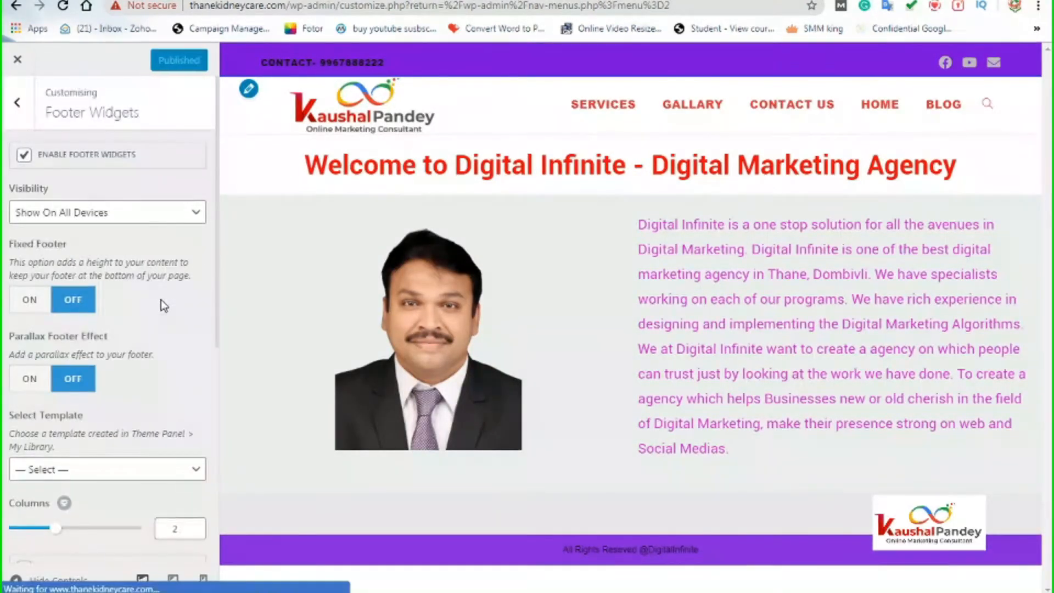
# Review the settings of the Footer Bottom and Footer Widgets sections without changing them.
pyautogui.click(17, 102)
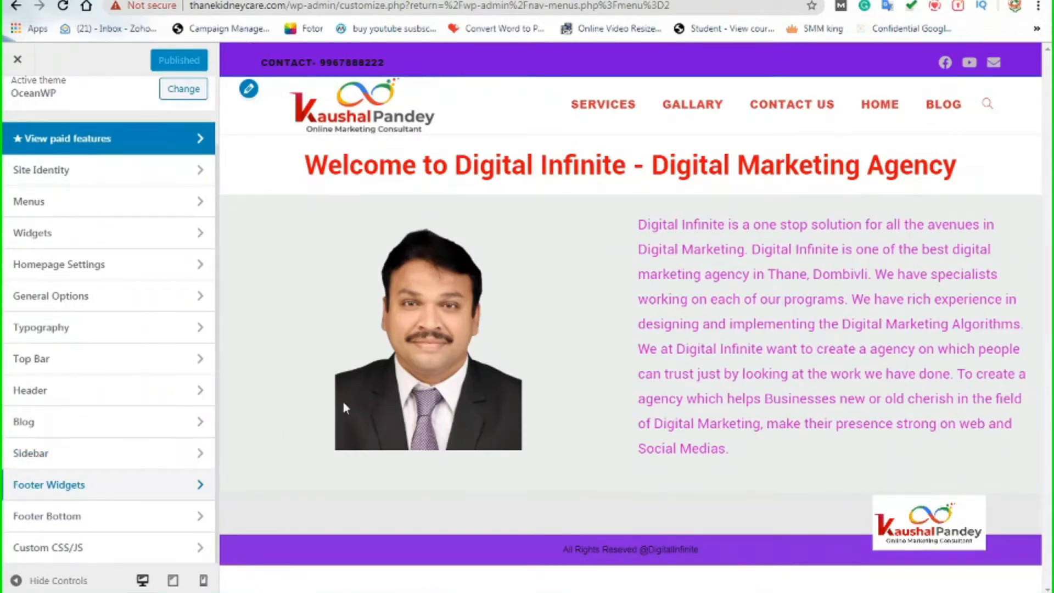
pyautogui.click(99, 526)
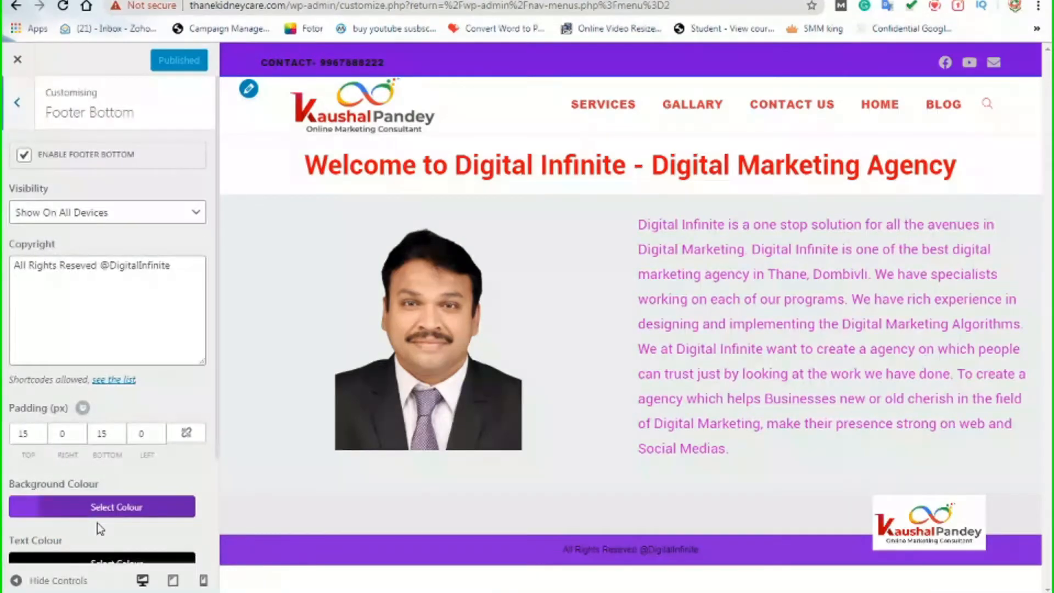
pyautogui.click(21, 107)
pyautogui.click(107, 491)
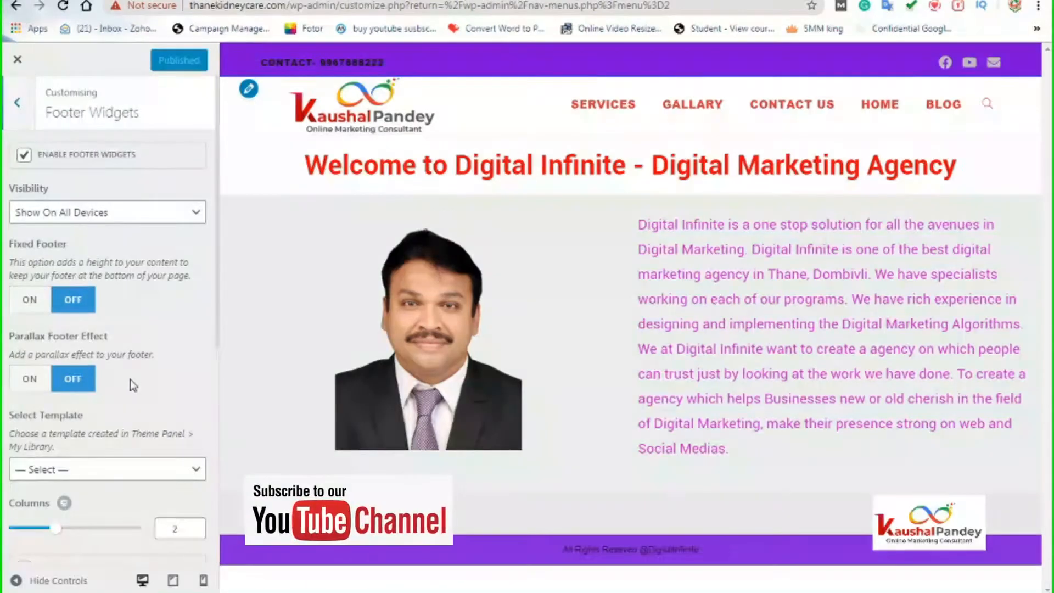
pyautogui.scroll(-7, 156, 389)
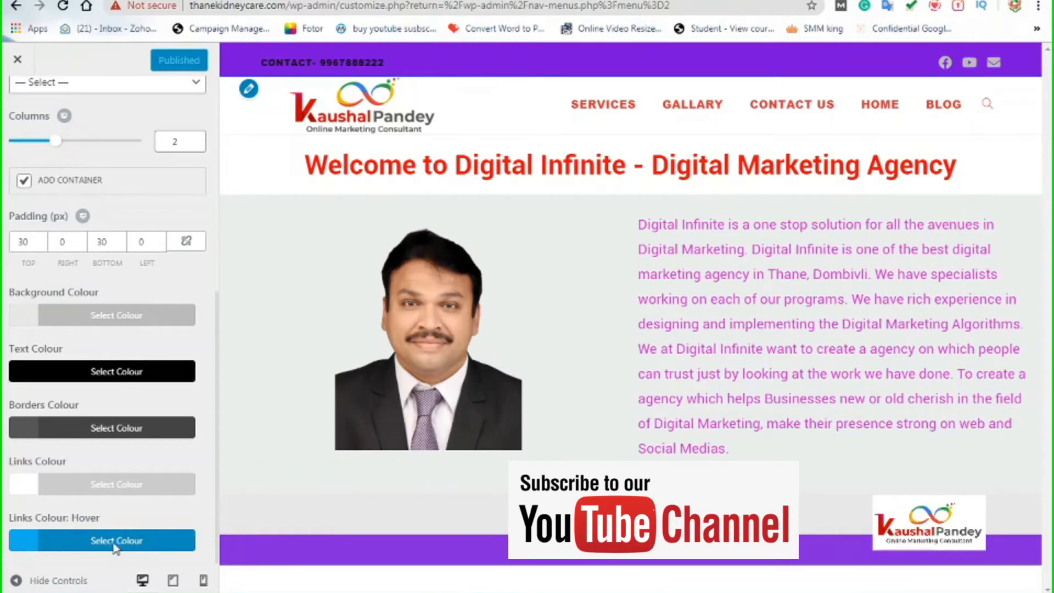
pyautogui.scroll(7, 115, 549)
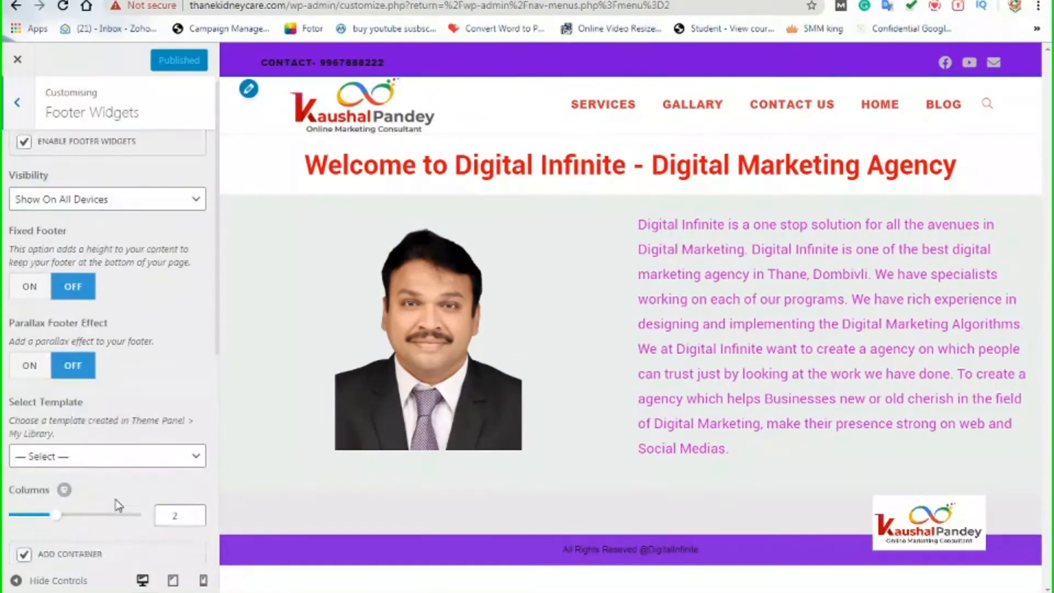
pyautogui.click(17, 103)
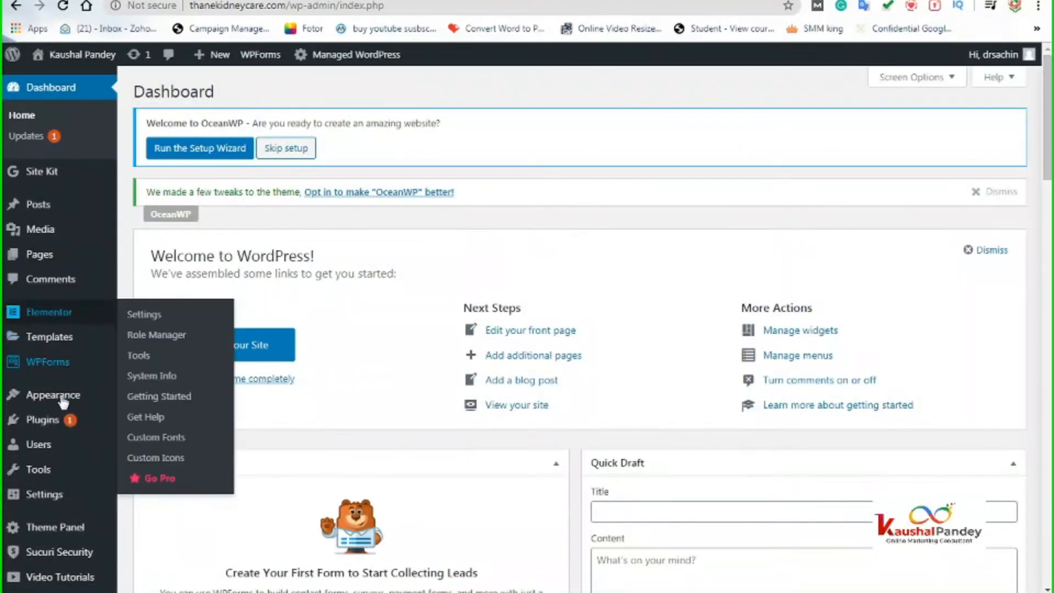
# Open the site's Menus page from the WordPress dashboard and examine the structure and display locations of Menu 1.
pyautogui.moveTo(64, 396)
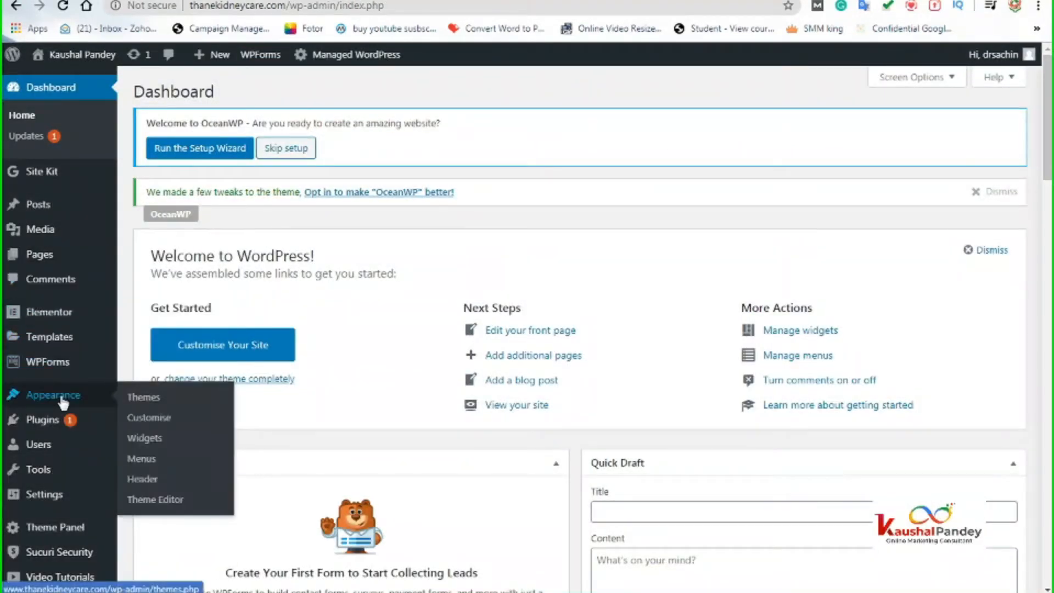
pyautogui.click(147, 459)
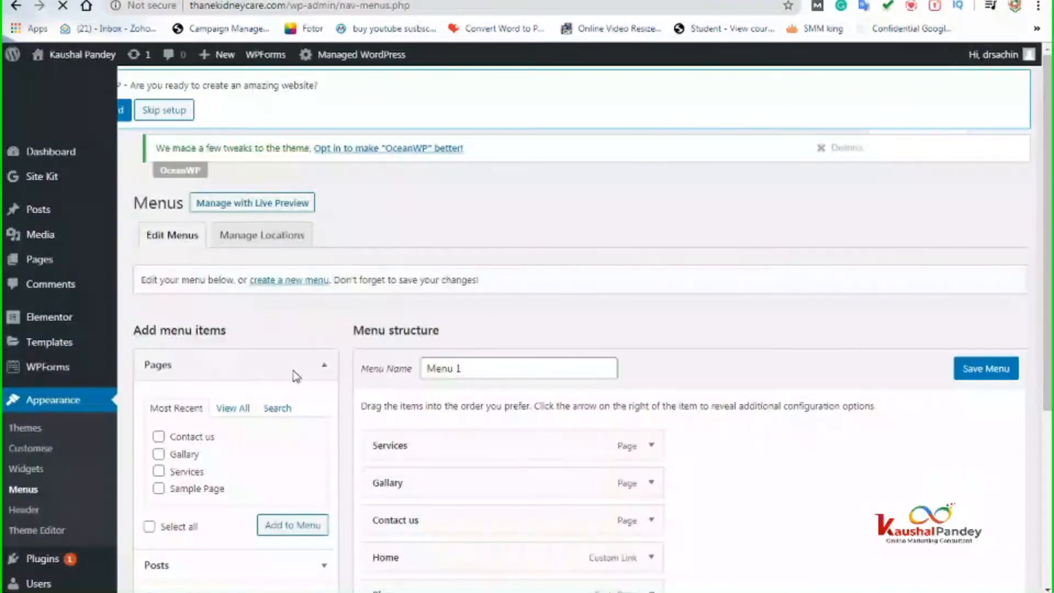
pyautogui.scroll(-4, 454, 440)
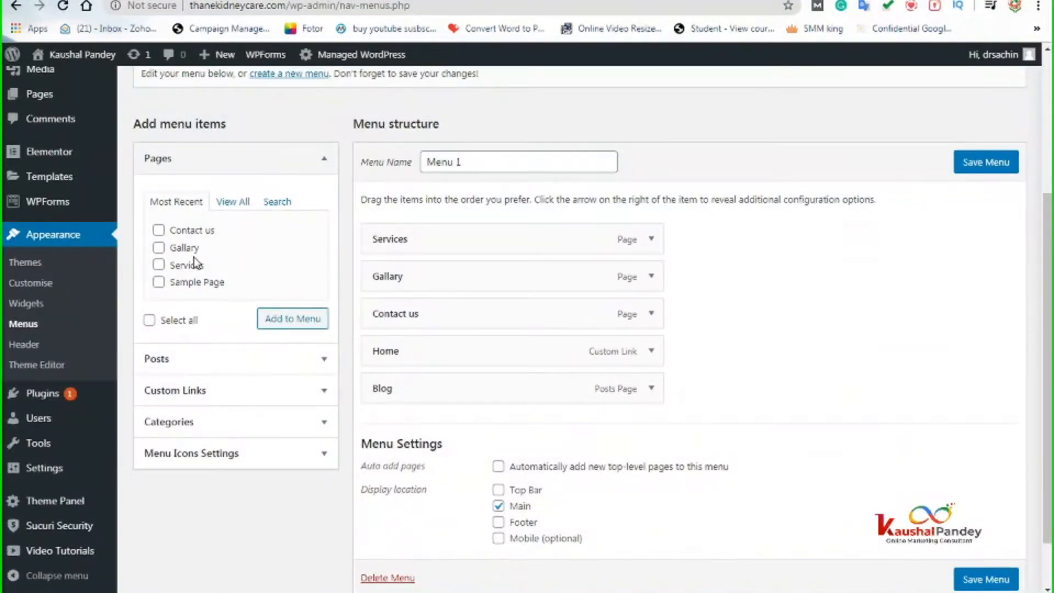
pyautogui.tripleClick(479, 164)
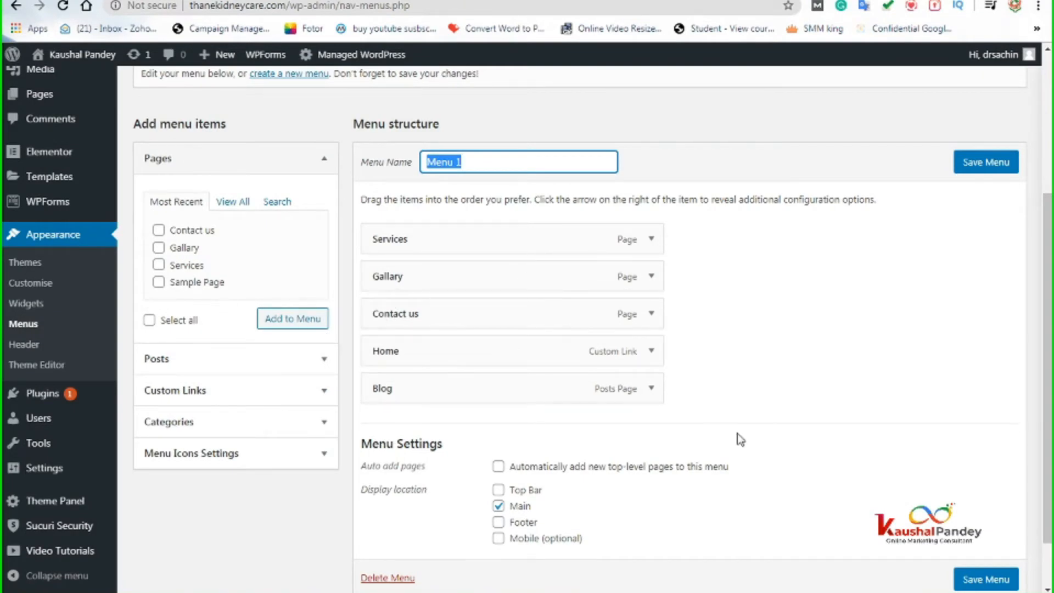
pyautogui.scroll(4, 736, 438)
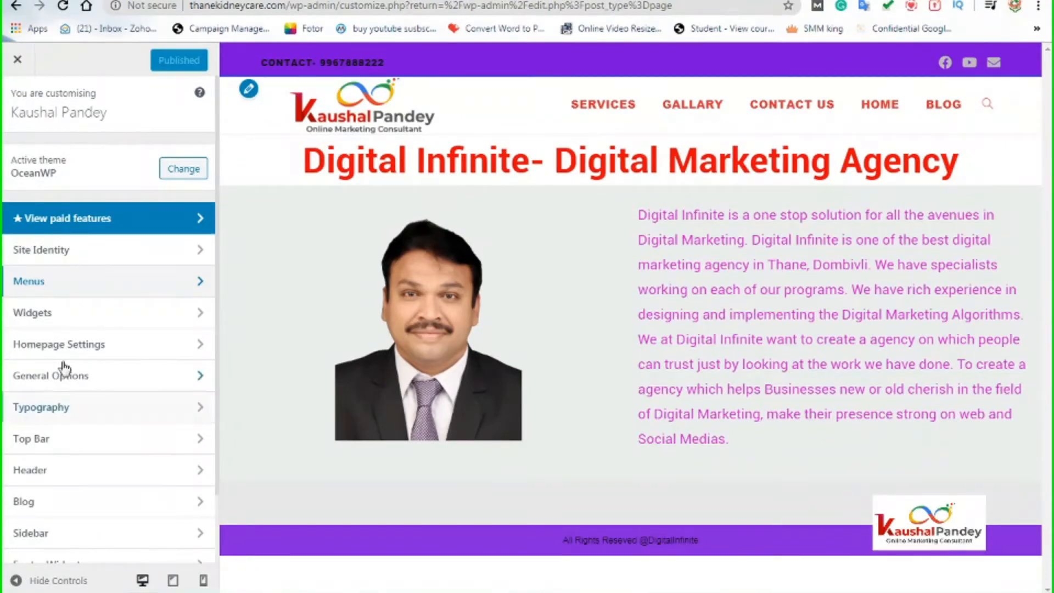
# Create a new menu named Menu 2 in the customiser, assign it to the Footer location and open its list of addable items.
pyautogui.click(54, 281)
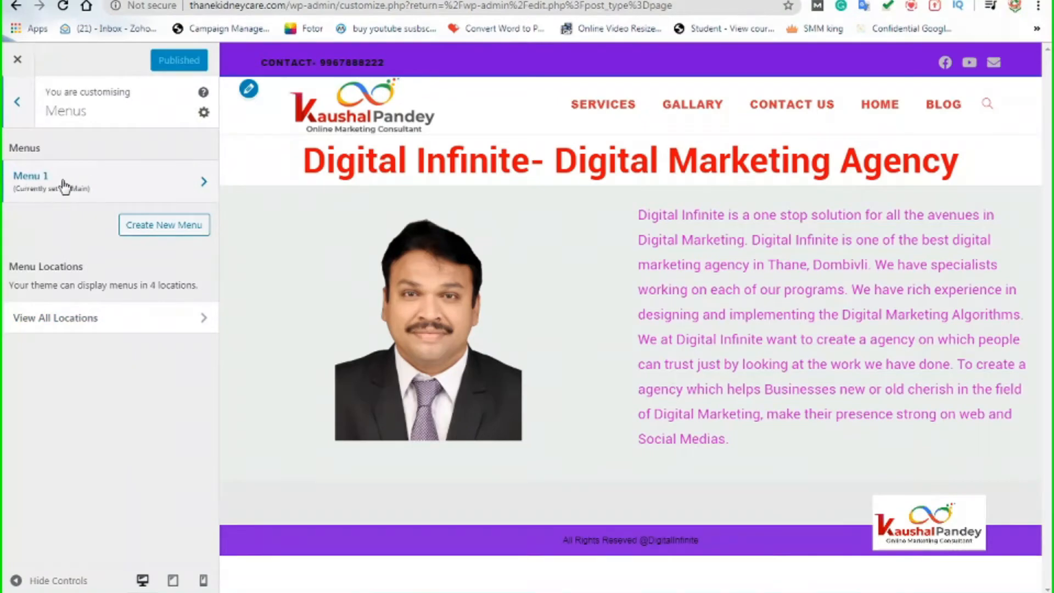
pyautogui.click(143, 229)
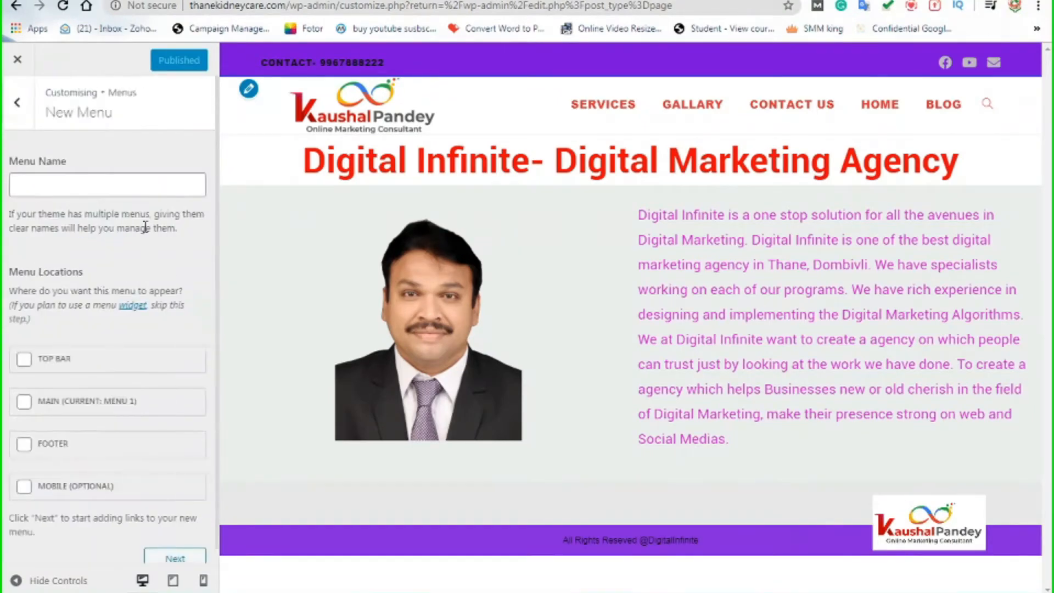
pyautogui.click(71, 187)
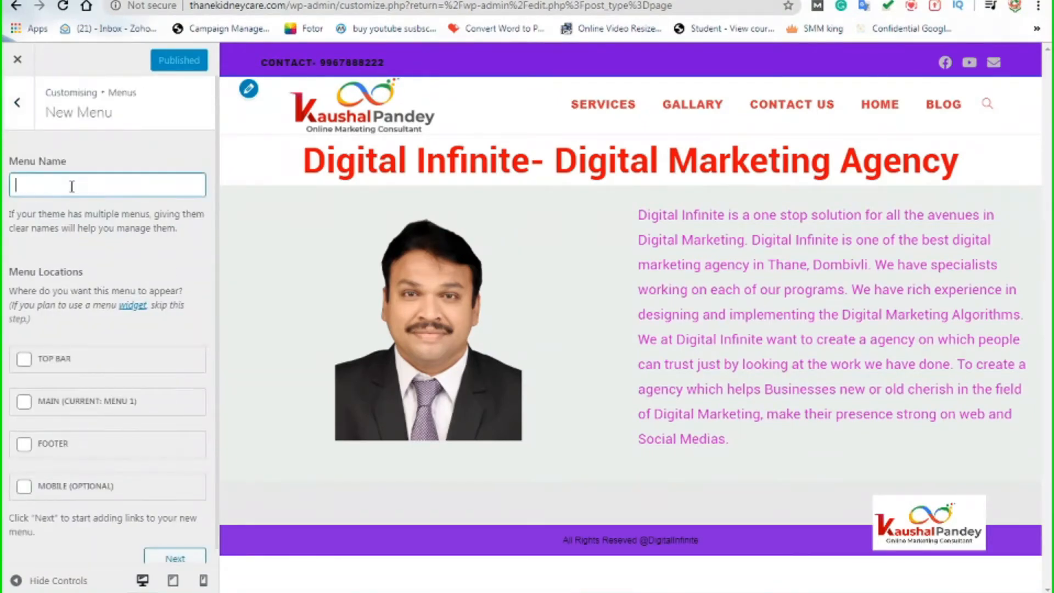
pyautogui.write('Menu 2')
pyautogui.click(24, 444)
pyautogui.scroll(-1, 55, 478)
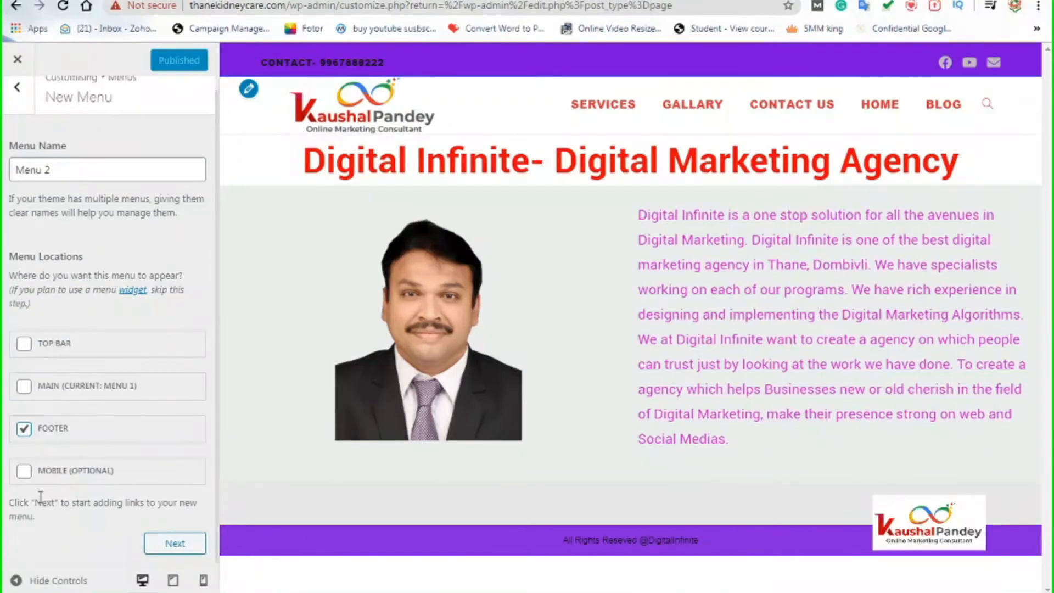
pyautogui.click(165, 543)
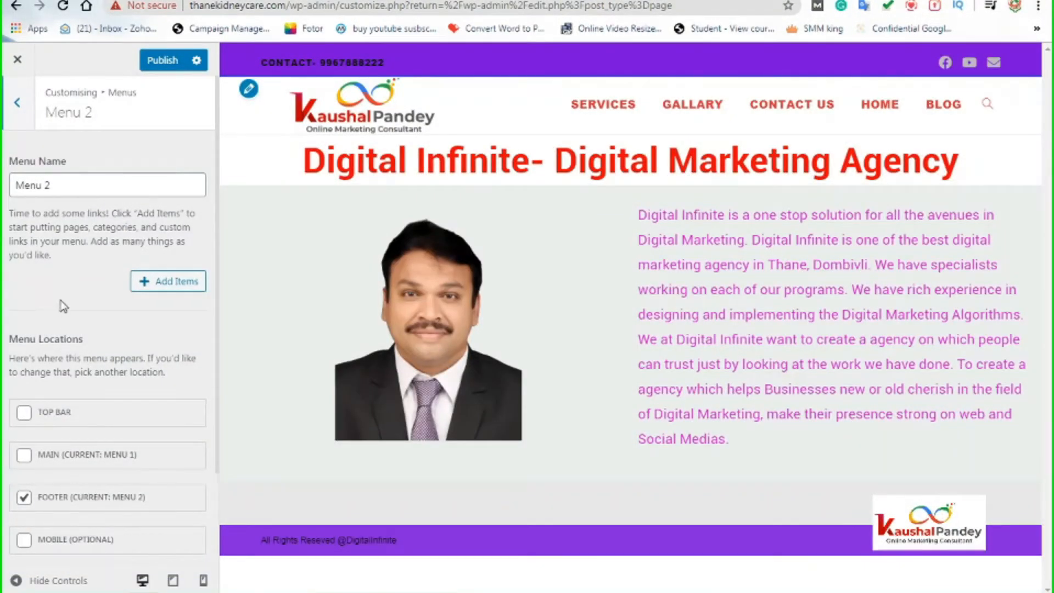
pyautogui.click(181, 291)
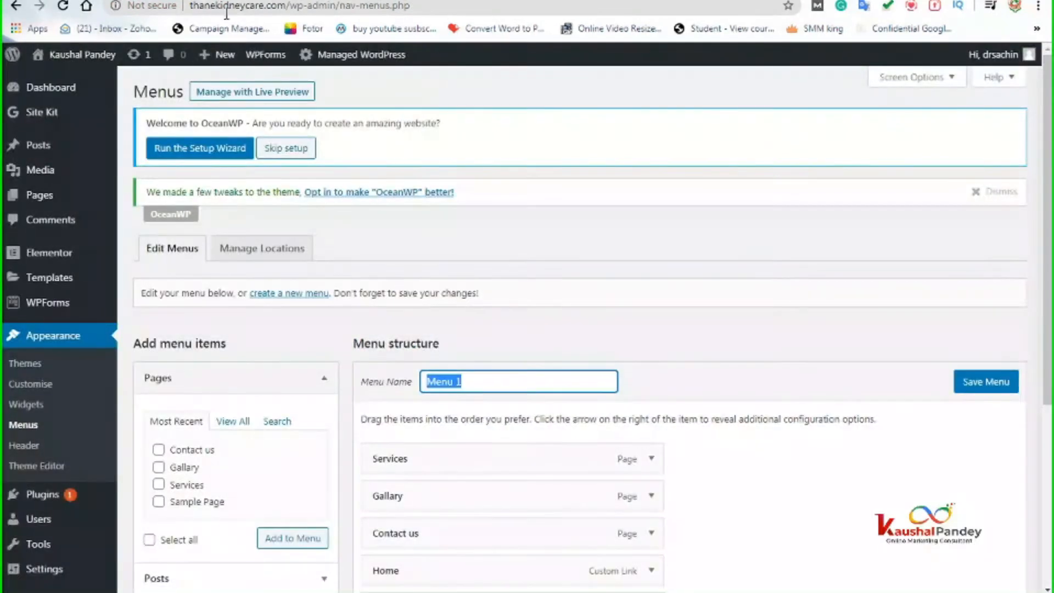
# Switch to the WordPress dashboard and start a new page.
pyautogui.moveTo(41, 147)
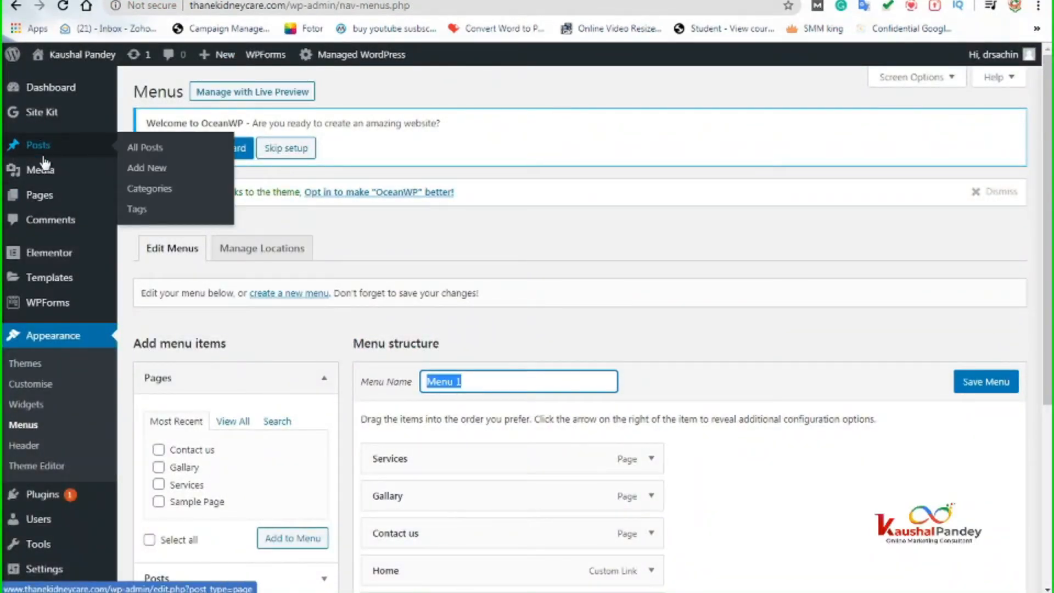
pyautogui.moveTo(51, 200)
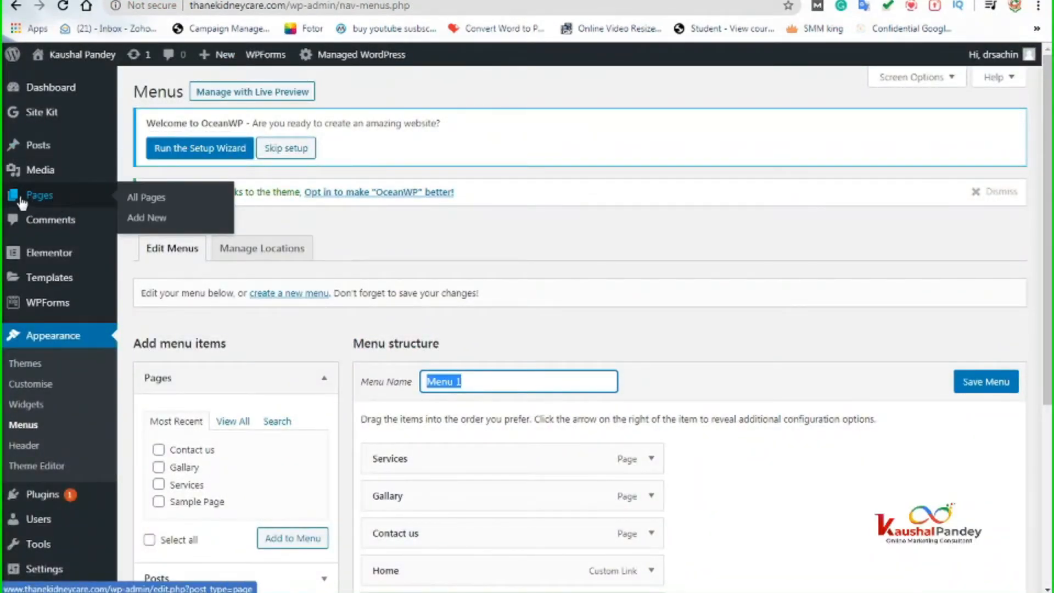
pyautogui.click(146, 219)
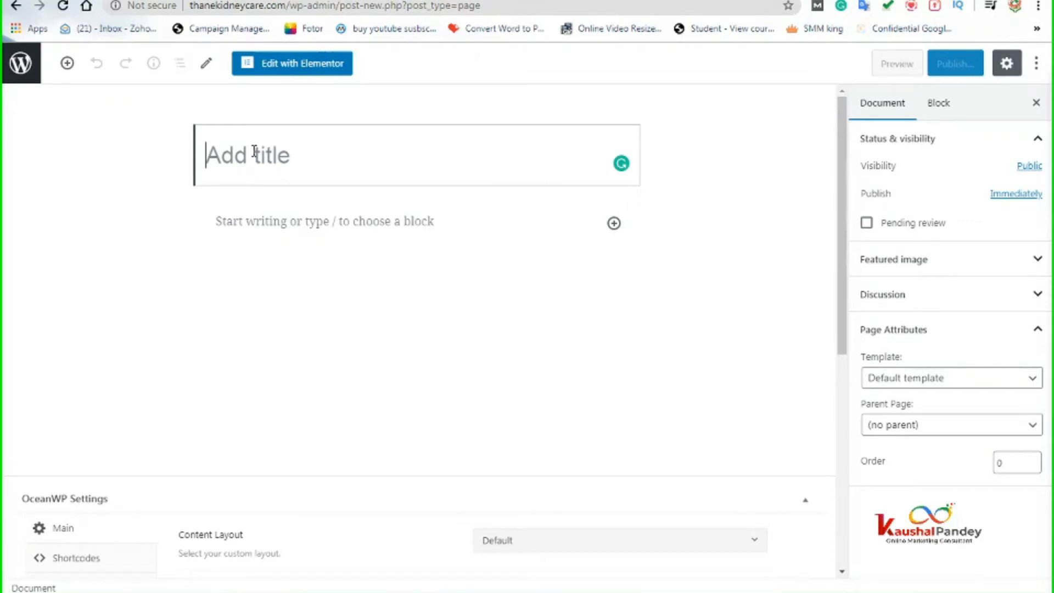
pyautogui.write('Priva')
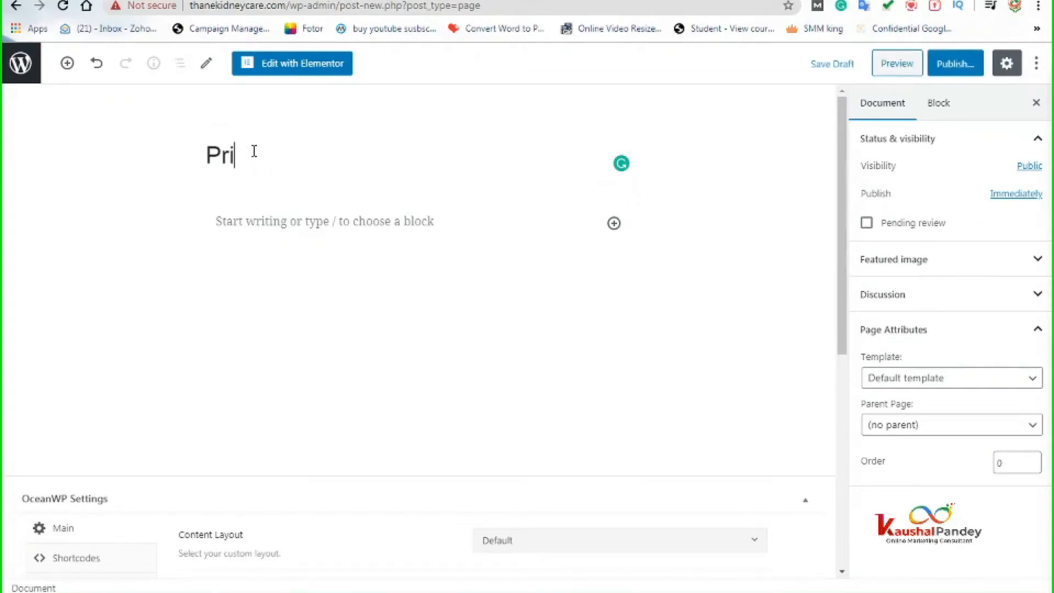
pyautogui.press('BackSpace')
pyautogui.press('BackSpace')
pyautogui.press('BackSpace')
pyautogui.press('BackSpace')
pyautogui.press('BackSpace')
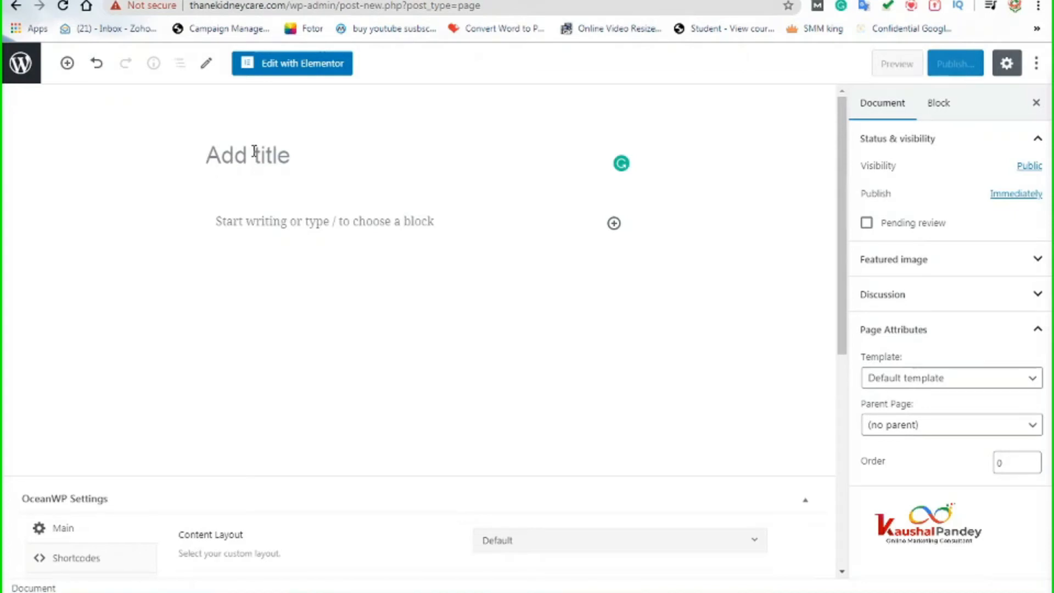
# Title the new page Privacy Policy and publish it.
pyautogui.write('Privacy')
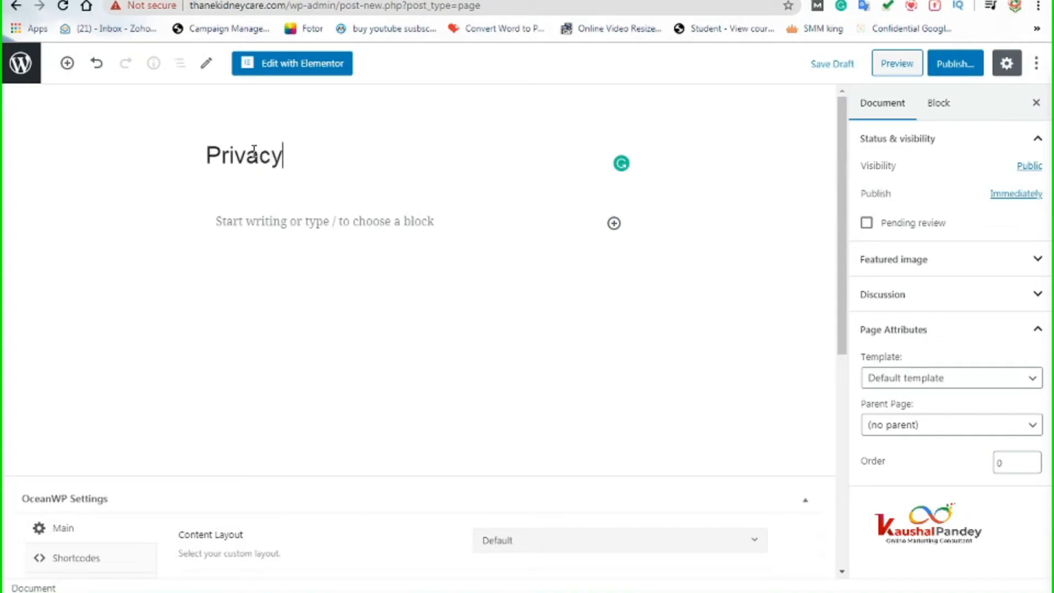
pyautogui.write(' Policy')
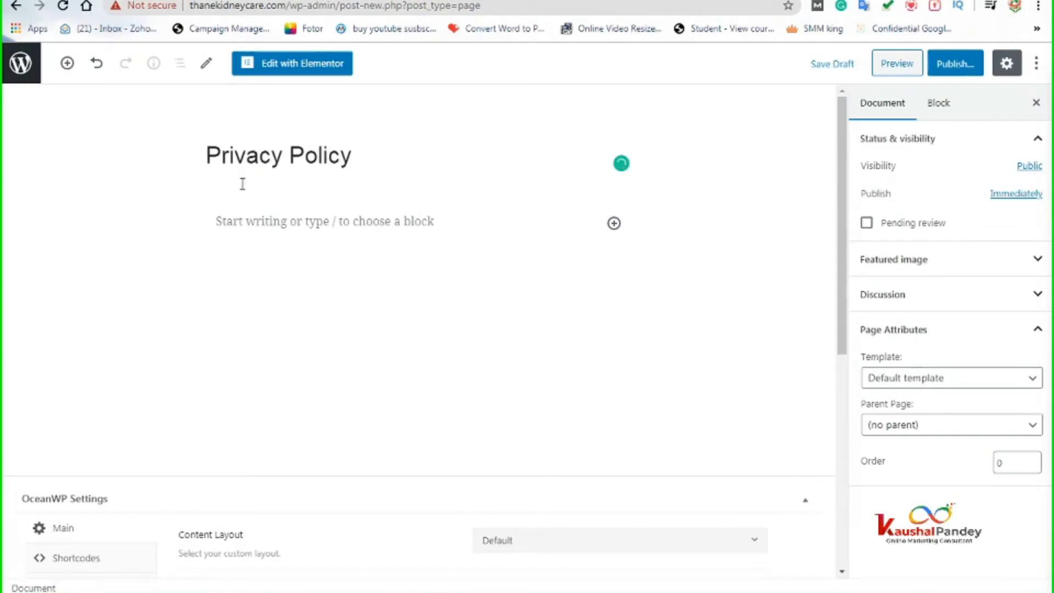
pyautogui.click(958, 65)
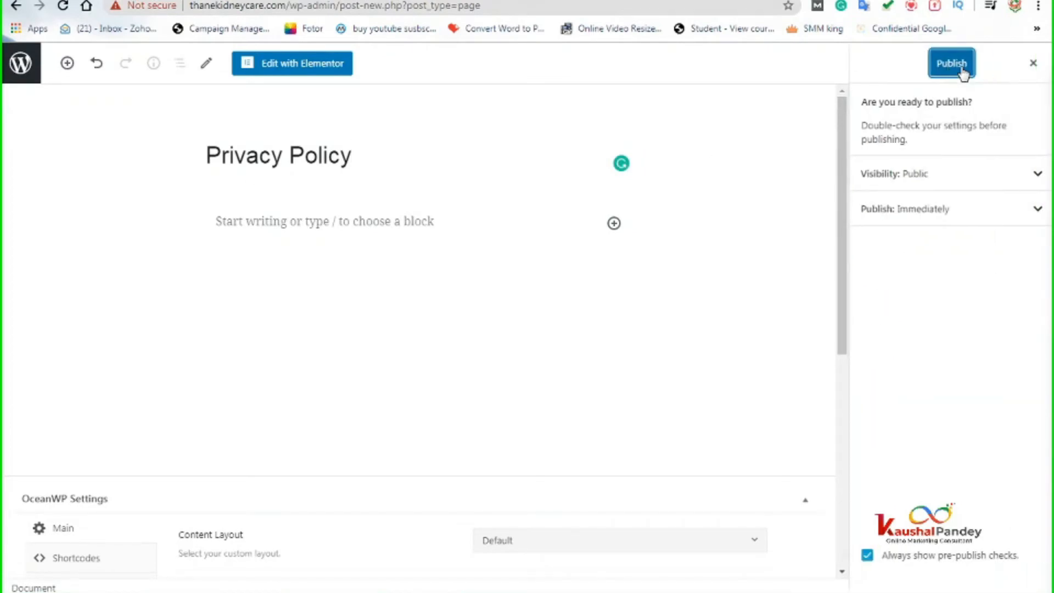
pyautogui.click(958, 64)
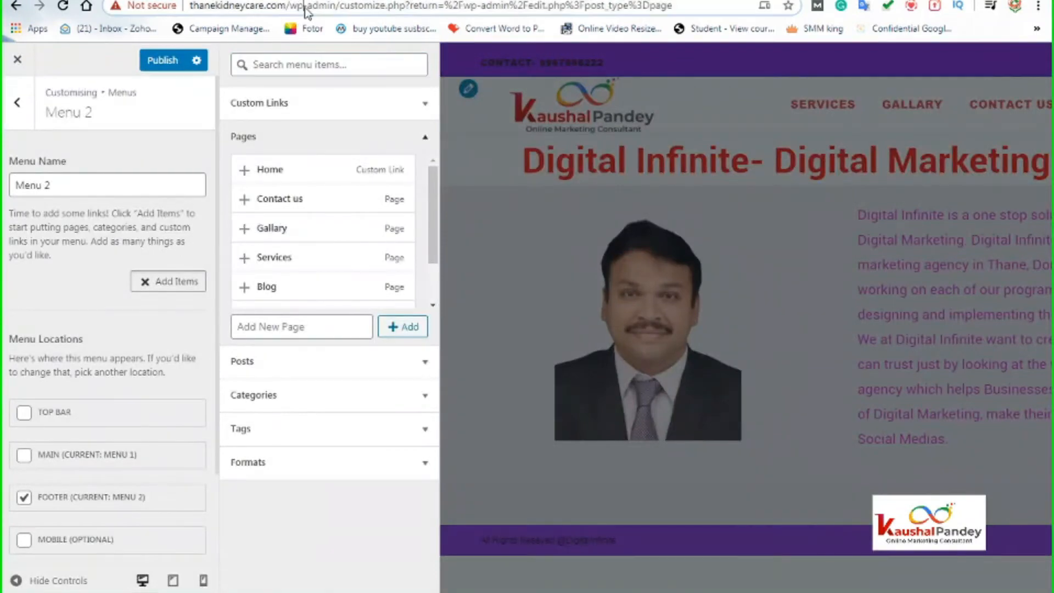
# Return to the customiser and reload it, discarding the unsaved menu changes.
pyautogui.click(306, 11)
pyautogui.press('Return')
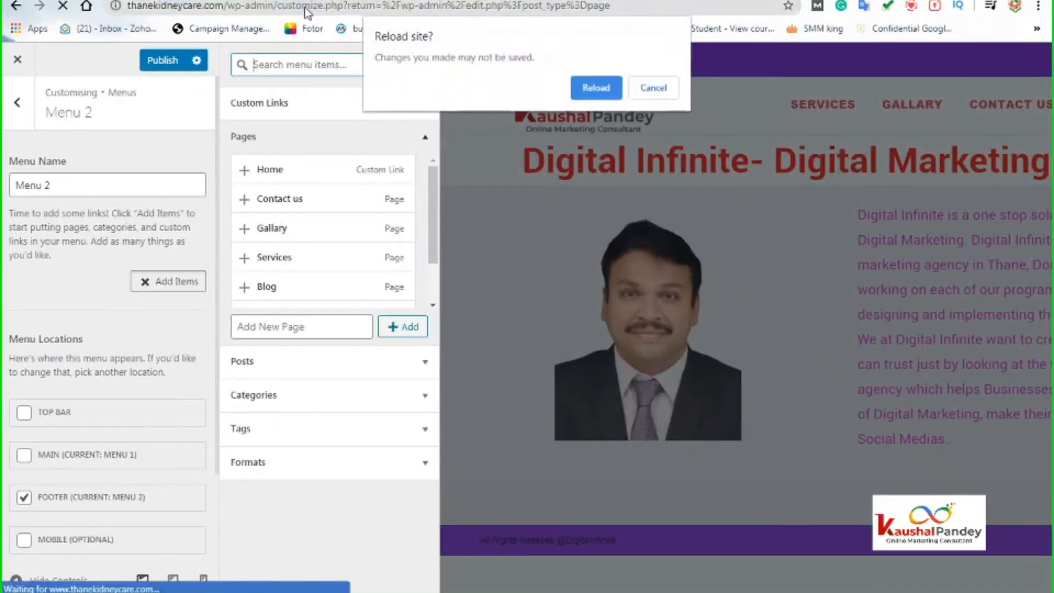
pyautogui.click(596, 88)
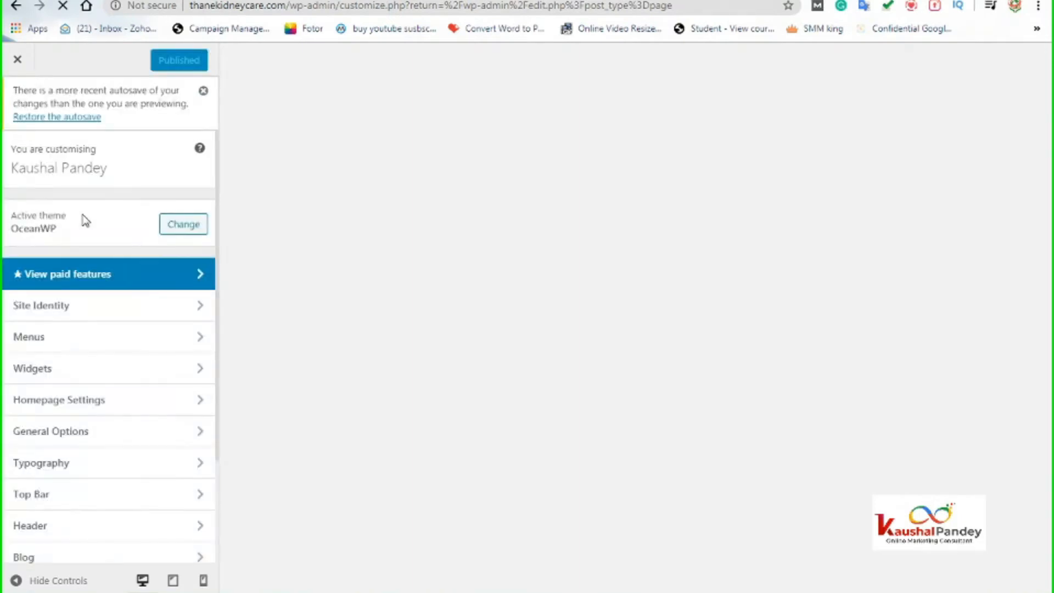
# Create a new menu named Menu 2 and assign it to the Footer location.
pyautogui.click(63, 339)
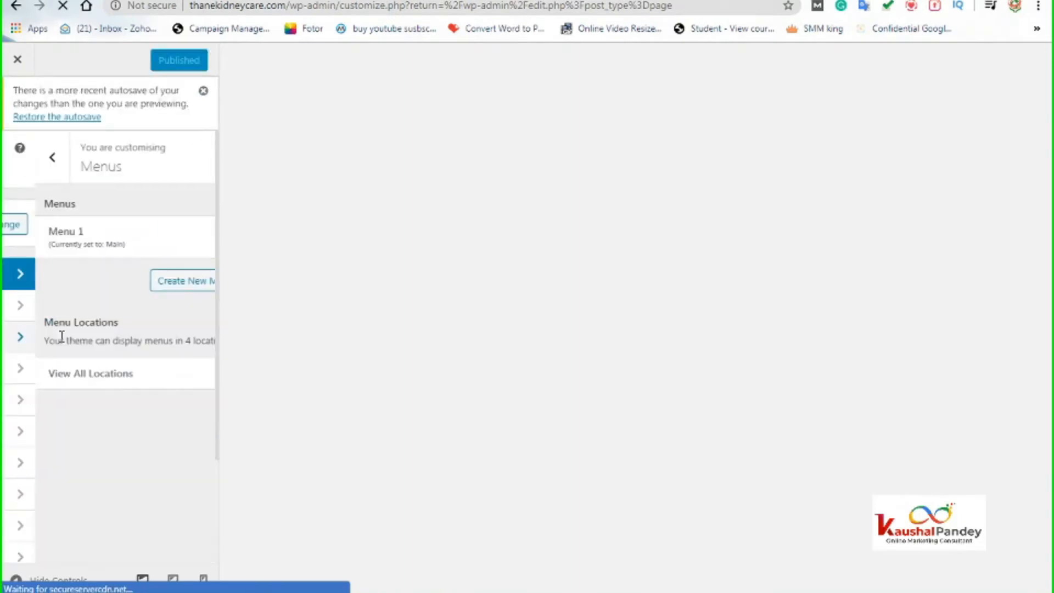
pyautogui.click(157, 286)
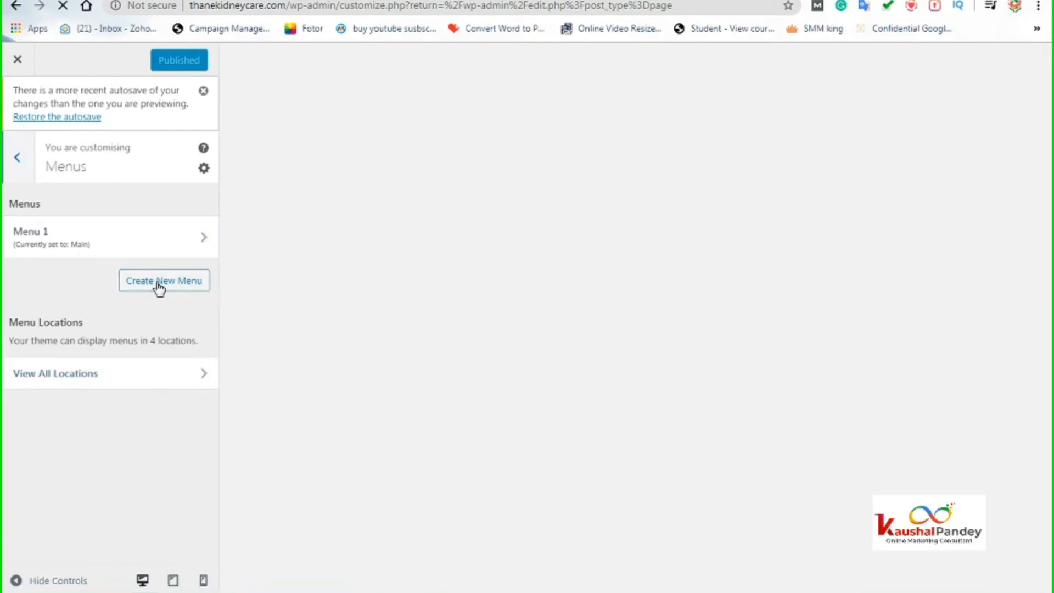
pyautogui.click(56, 240)
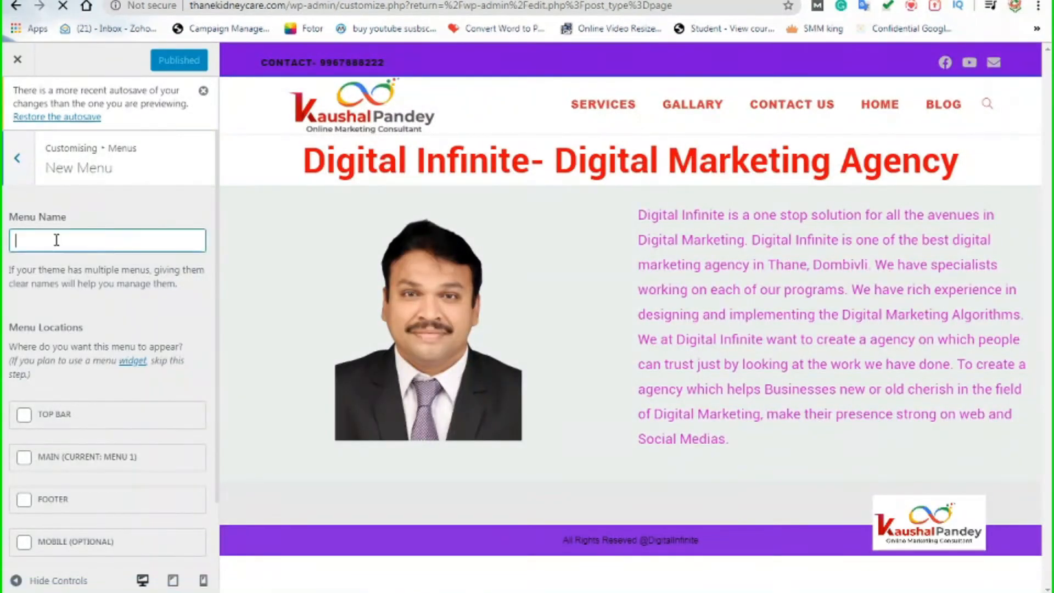
pyautogui.write('Menu 2')
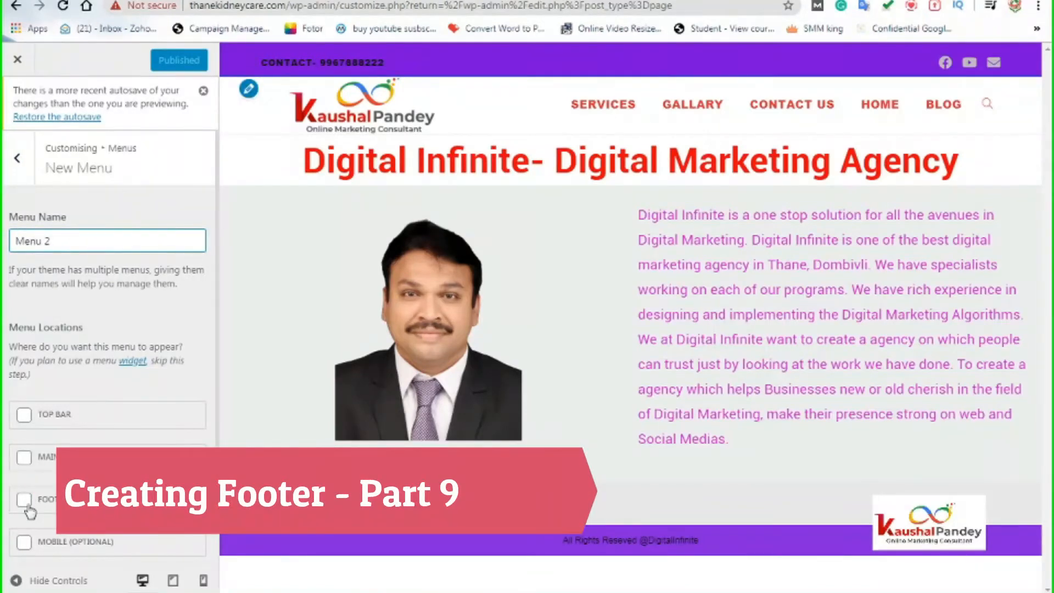
pyautogui.click(25, 500)
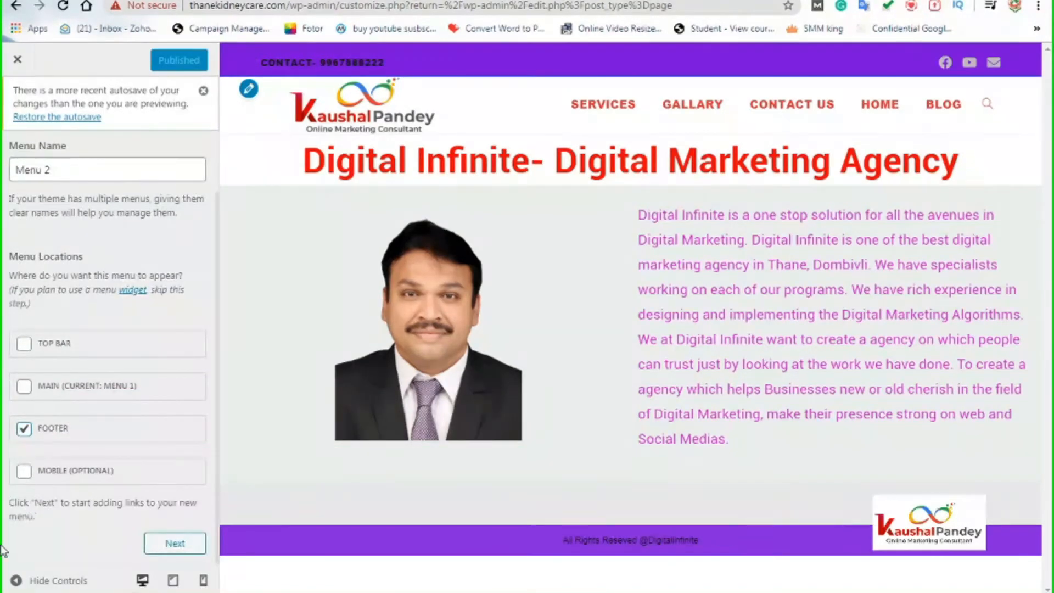
pyautogui.click(175, 543)
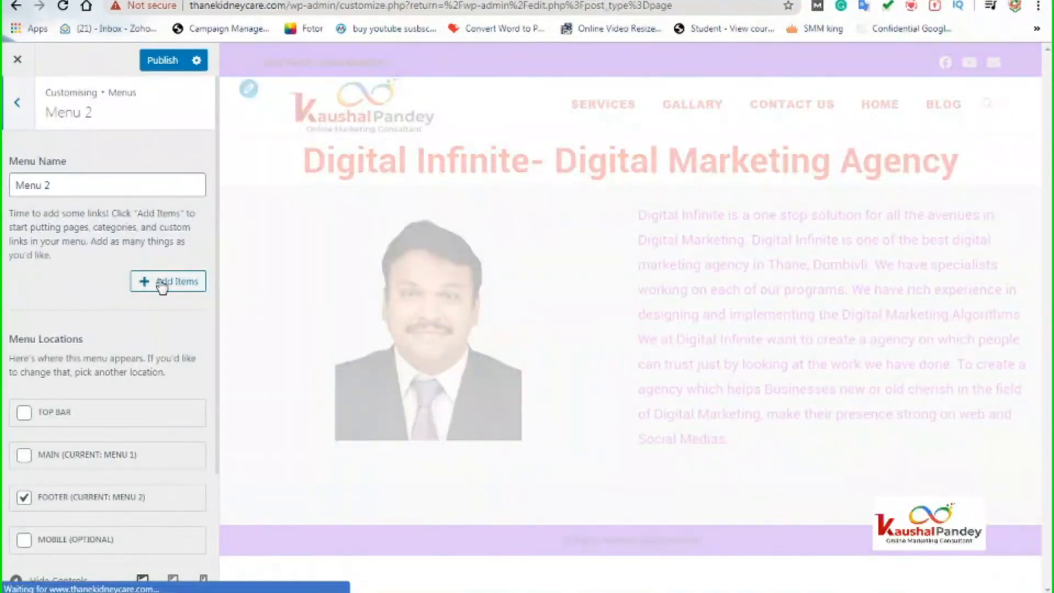
# Add the Privacy Policy page to Menu 2 and publish the changes.
pyautogui.click(161, 284)
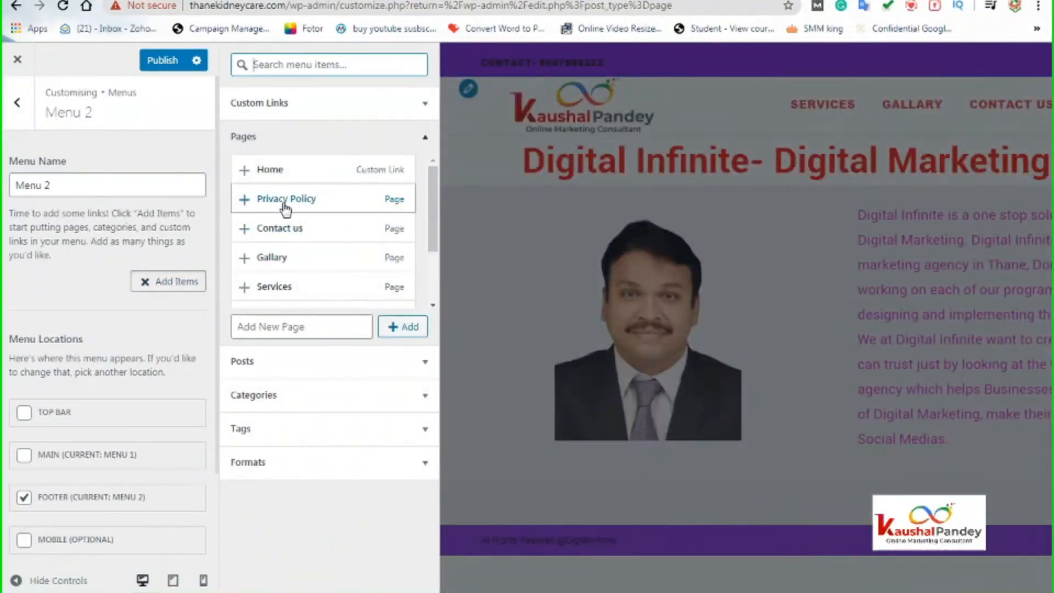
pyautogui.click(245, 199)
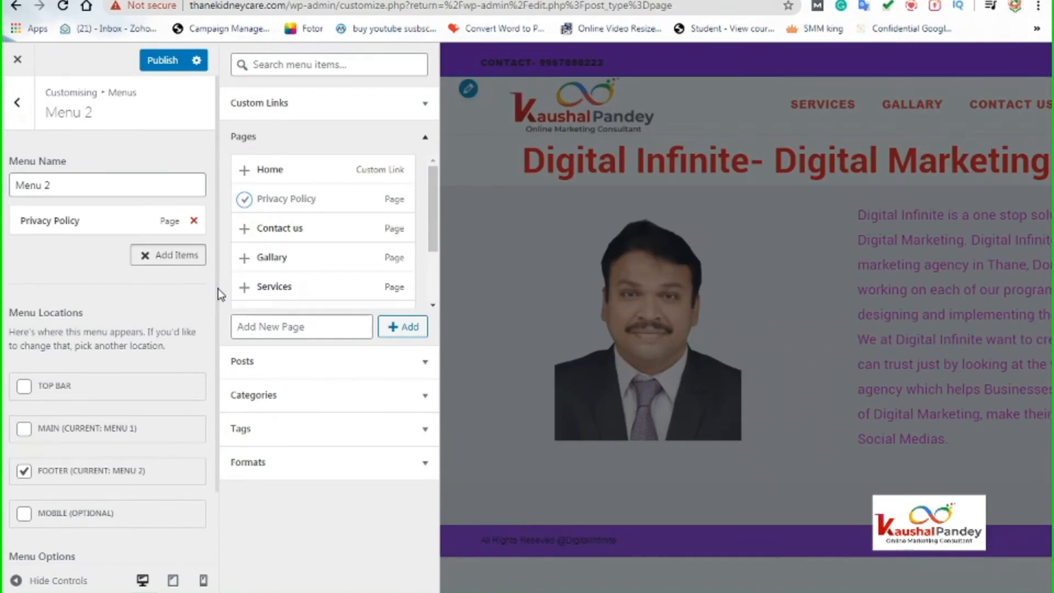
pyautogui.click(164, 60)
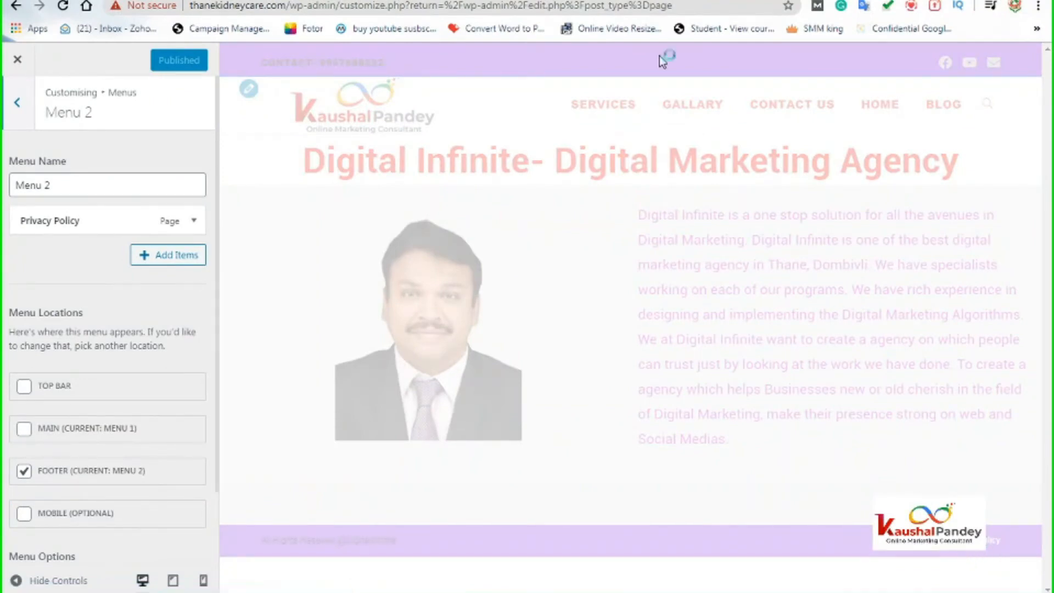
# Check the footer on the live site, and review Menu 2's options and its Privacy Policy item in the customiser.
pyautogui.click(359, 1)
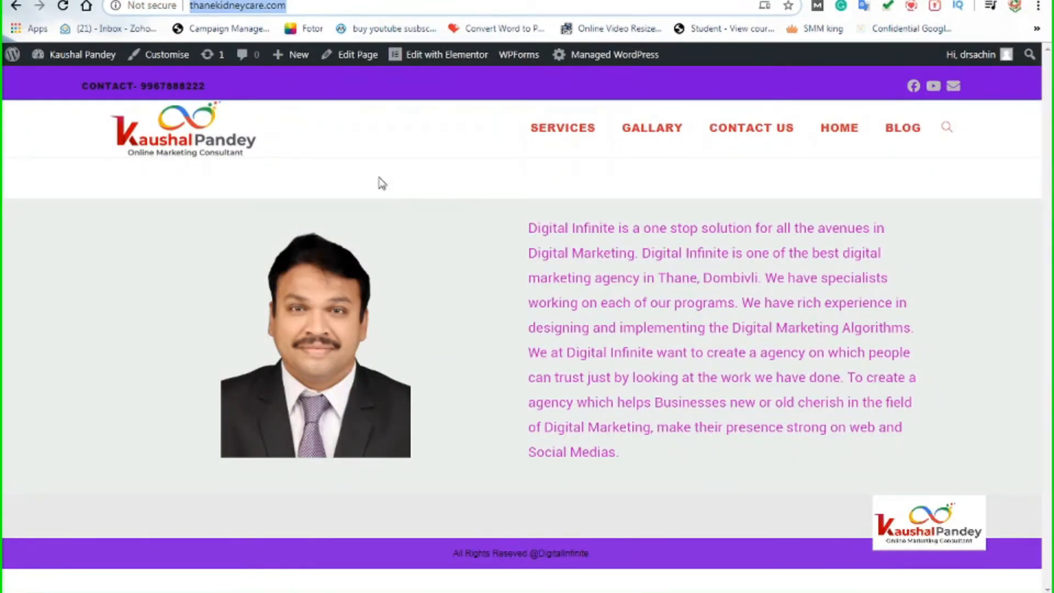
pyautogui.click(334, 108)
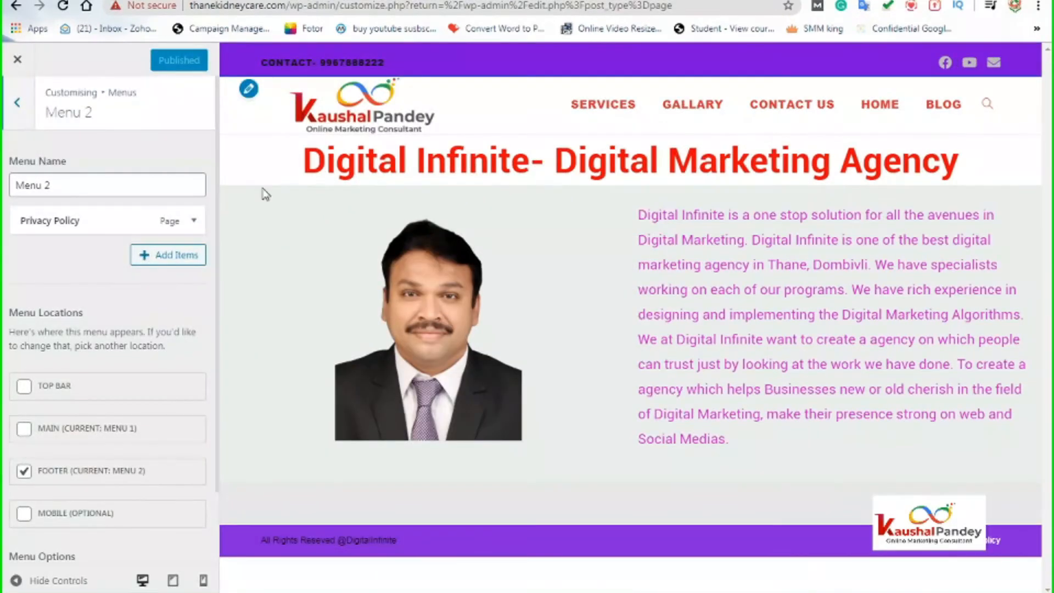
pyautogui.scroll(-2, 160, 458)
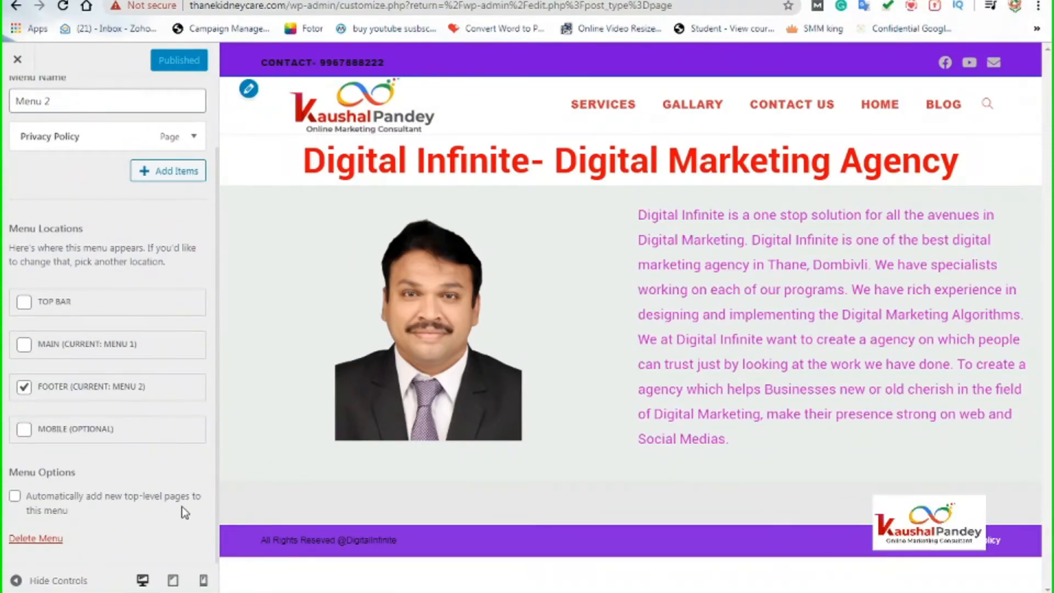
pyautogui.scroll(2, 100, 521)
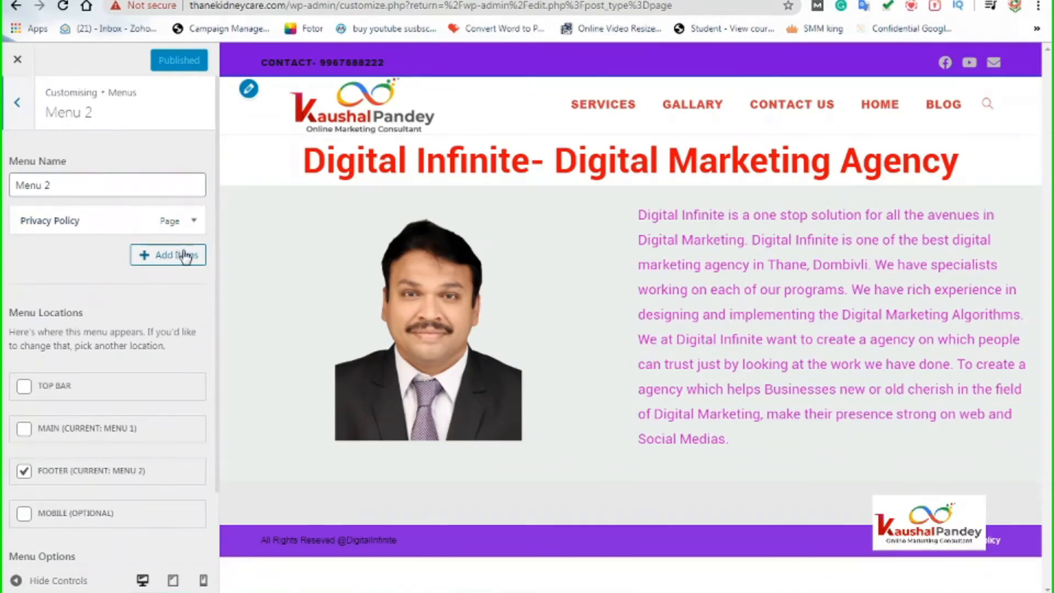
pyautogui.click(193, 221)
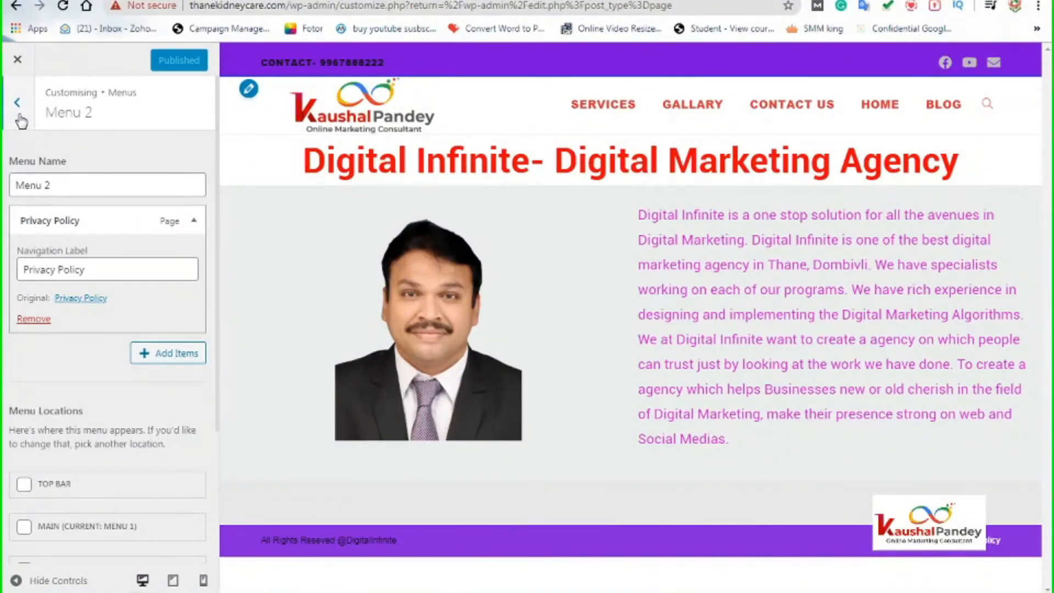
# Review the site's list of pages and examine Menu 1's structure and display locations on the dashboard's Menus page.
pyautogui.click(159, 1)
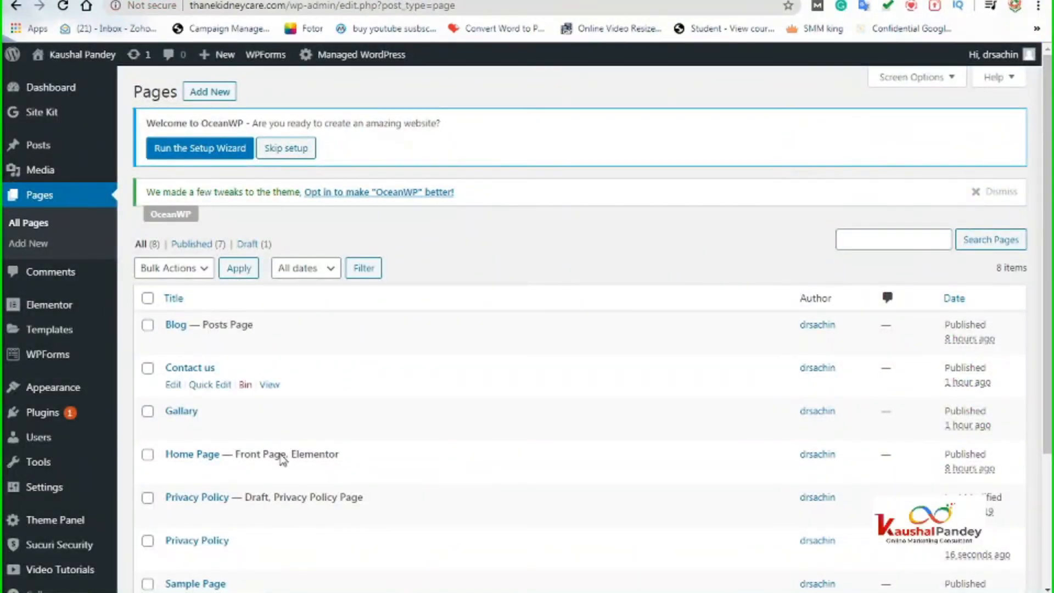
pyautogui.scroll(-3, 278, 440)
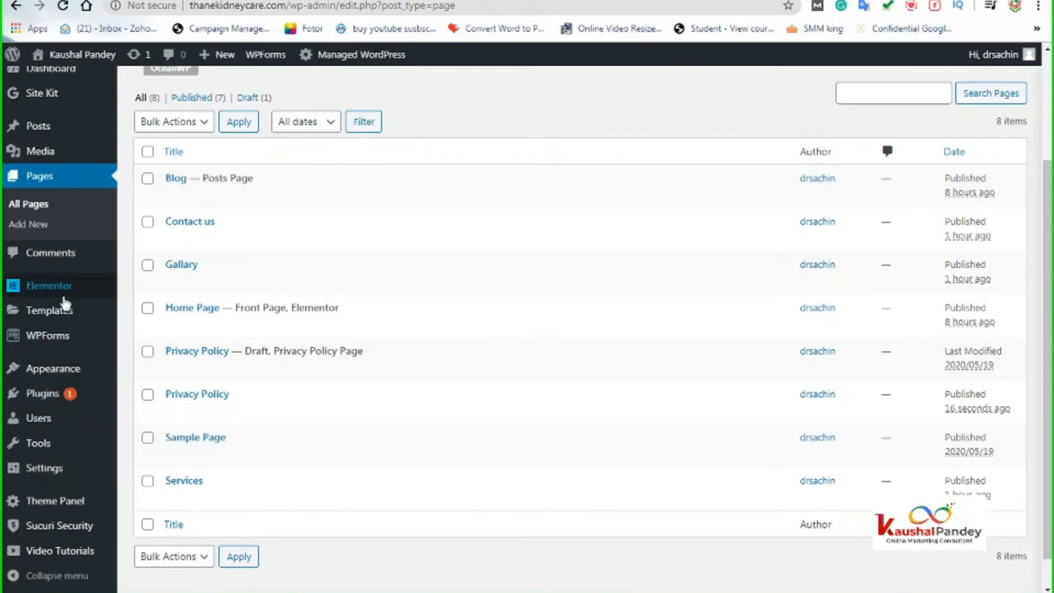
pyautogui.moveTo(66, 371)
pyautogui.click(143, 433)
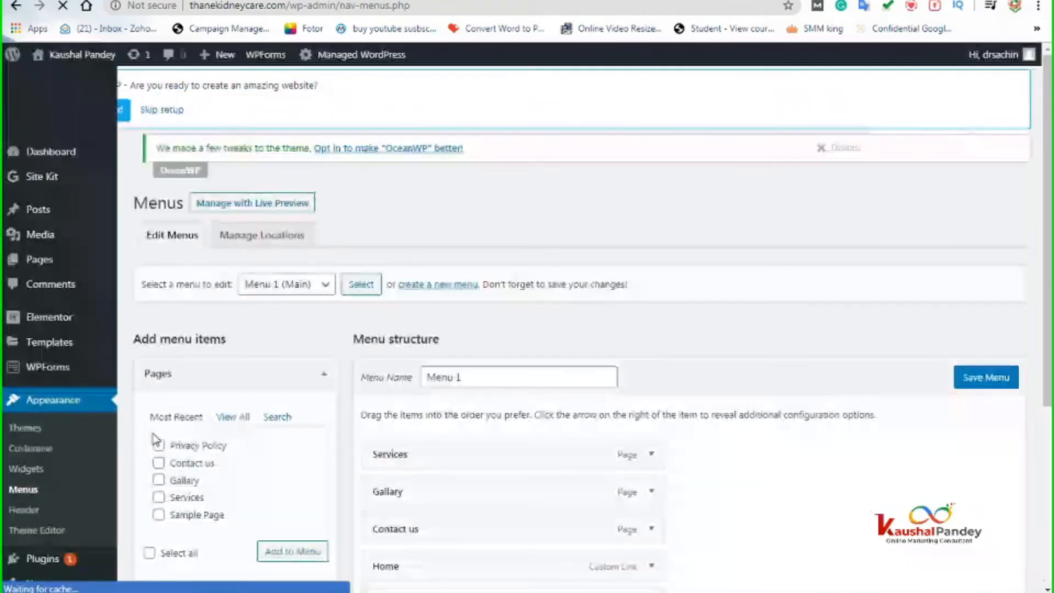
pyautogui.scroll(-4, 472, 543)
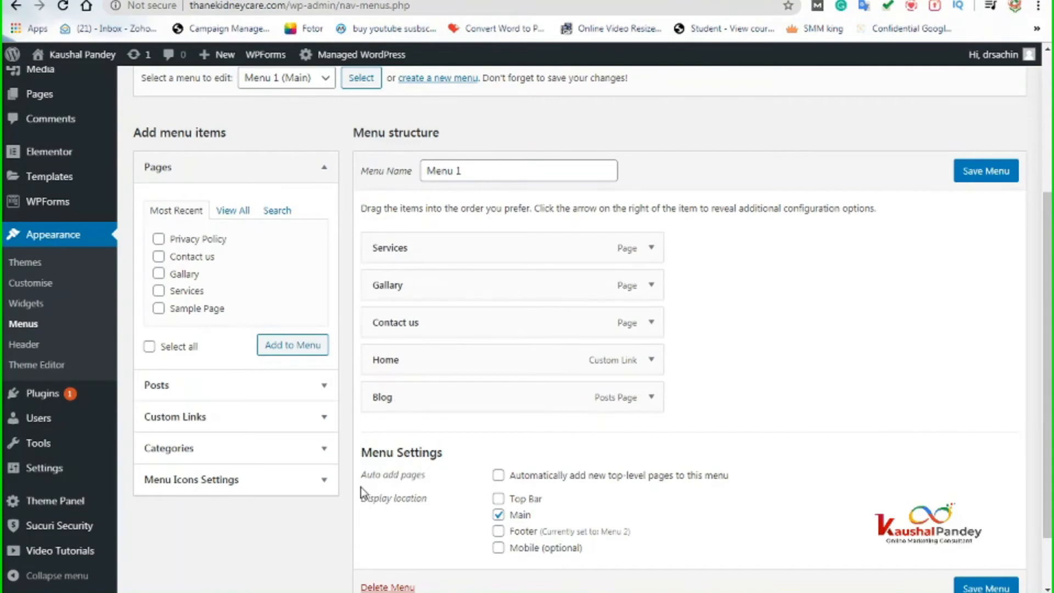
# Load Menu 2 (Footer) for editing and examine the settings of its Privacy Policy item.
pyautogui.scroll(1, 301, 488)
pyautogui.scroll(2, 300, 489)
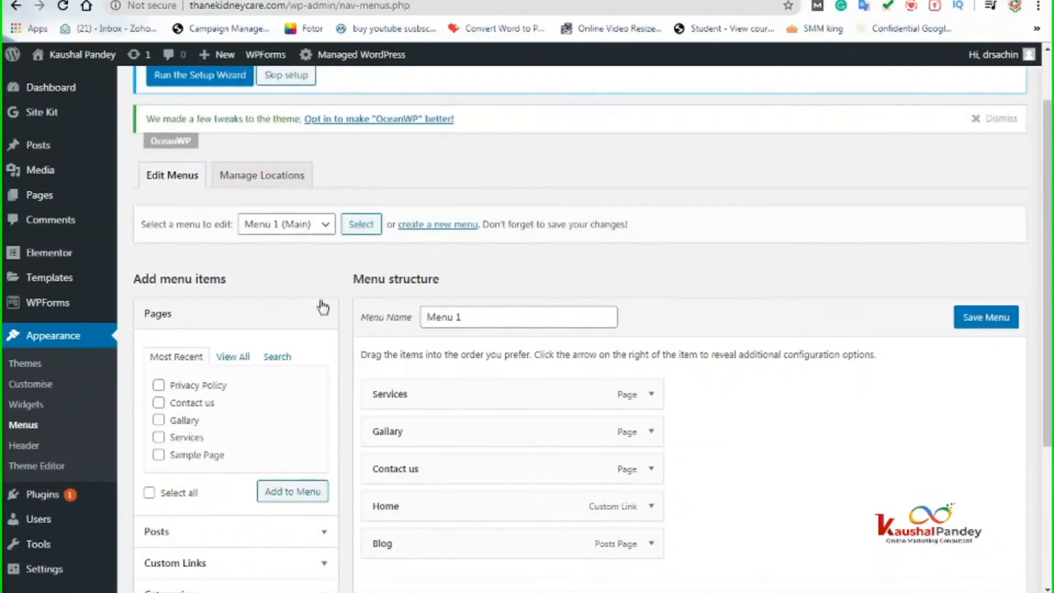
pyautogui.click(324, 224)
pyautogui.click(302, 258)
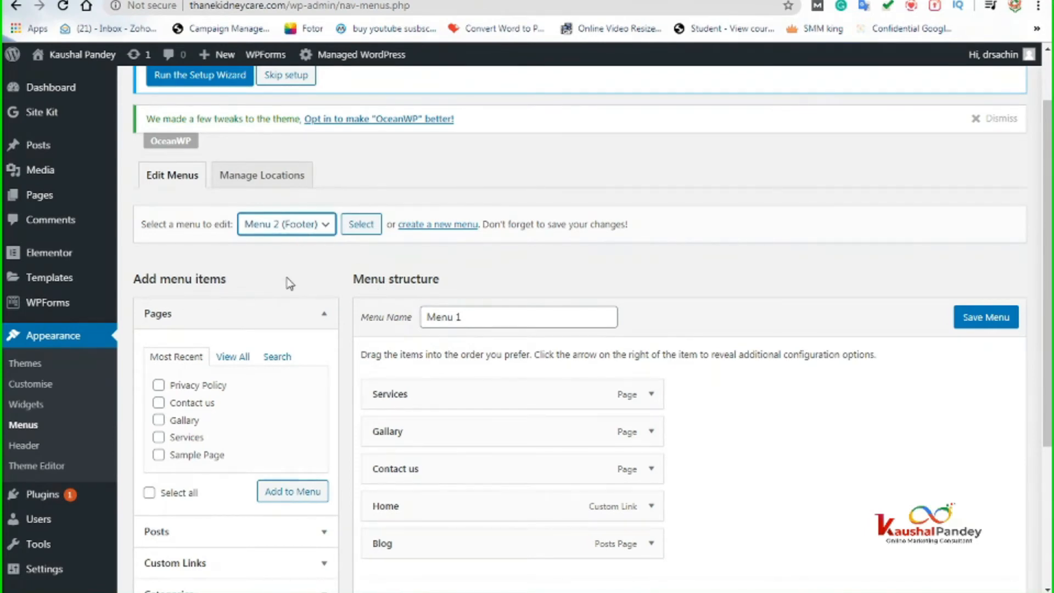
pyautogui.click(360, 229)
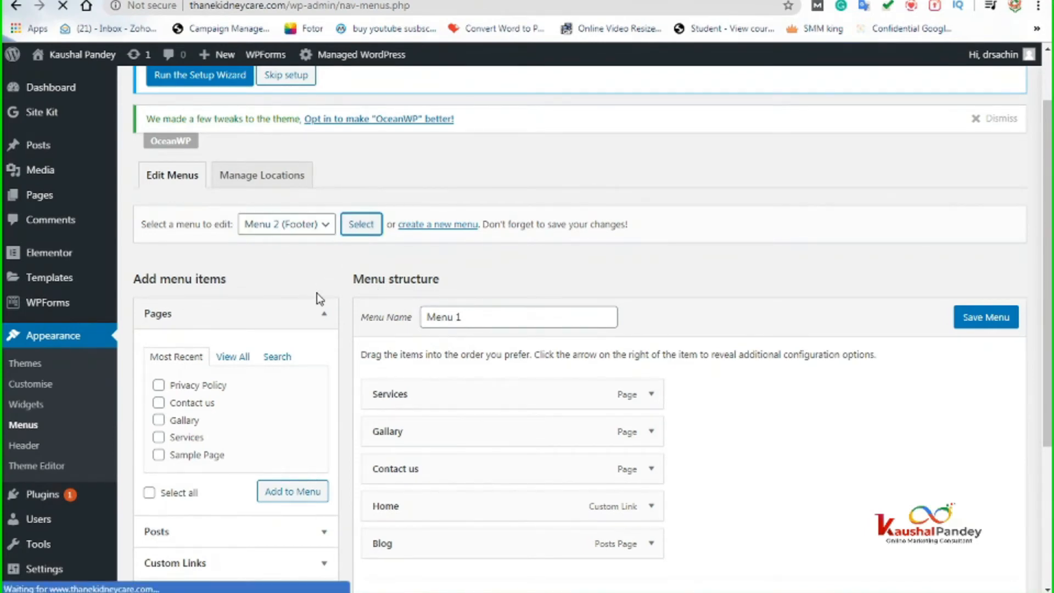
pyautogui.scroll(-3, 523, 523)
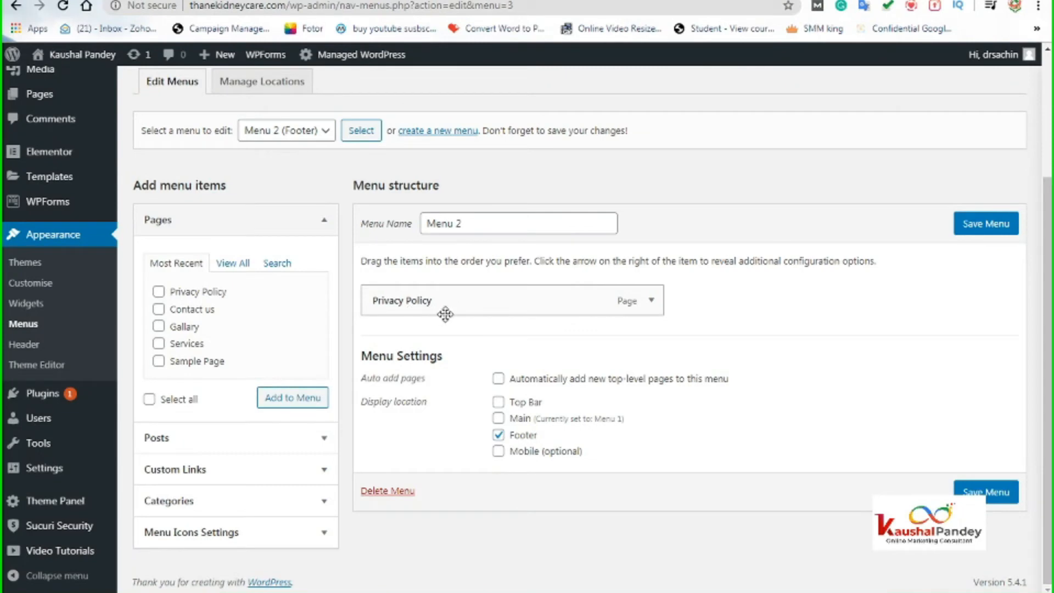
pyautogui.click(651, 302)
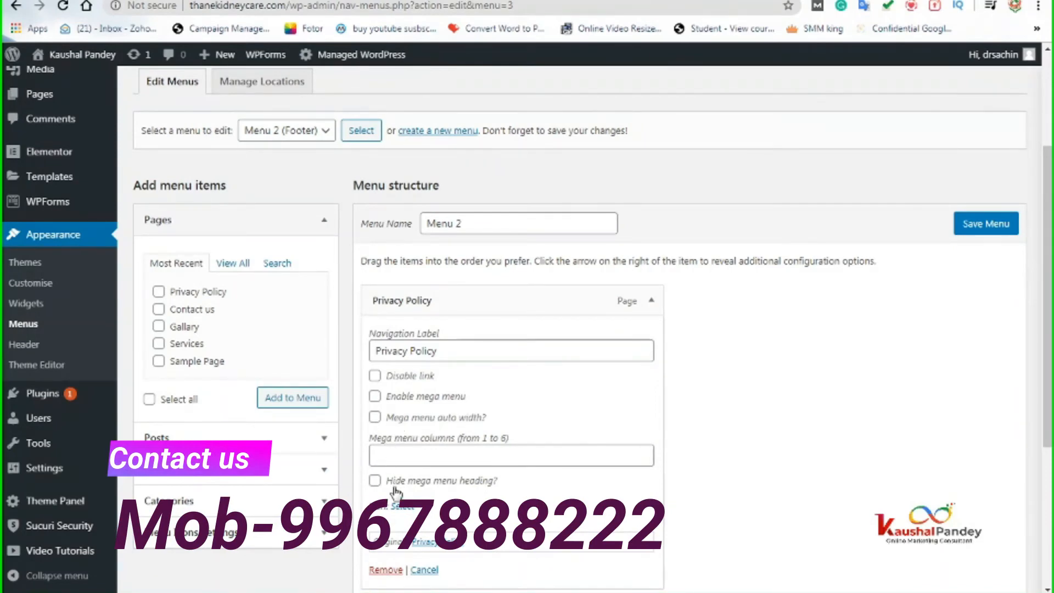
pyautogui.scroll(-2, 477, 512)
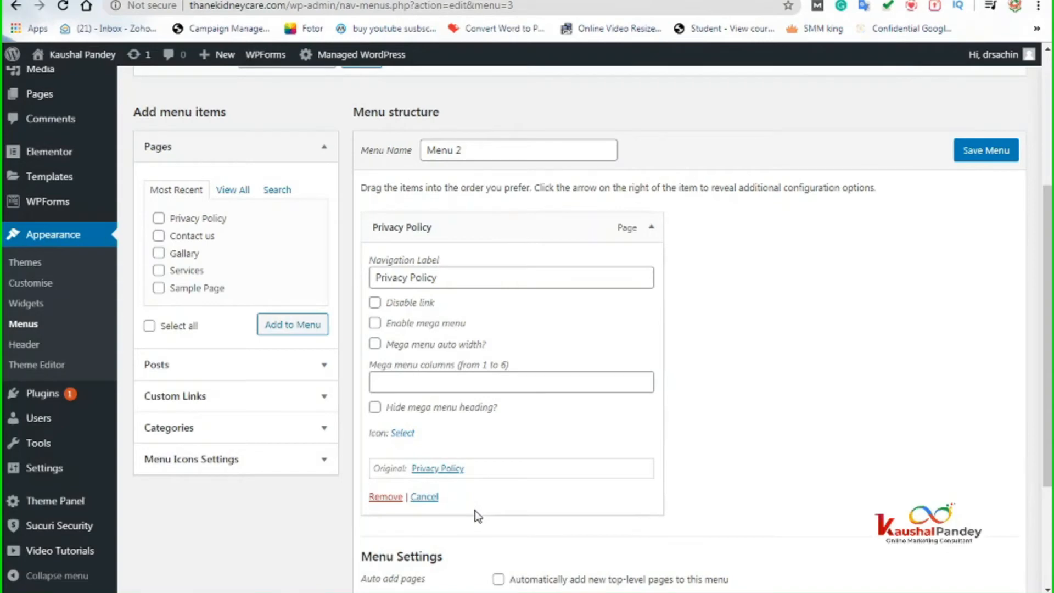
pyautogui.click(375, 304)
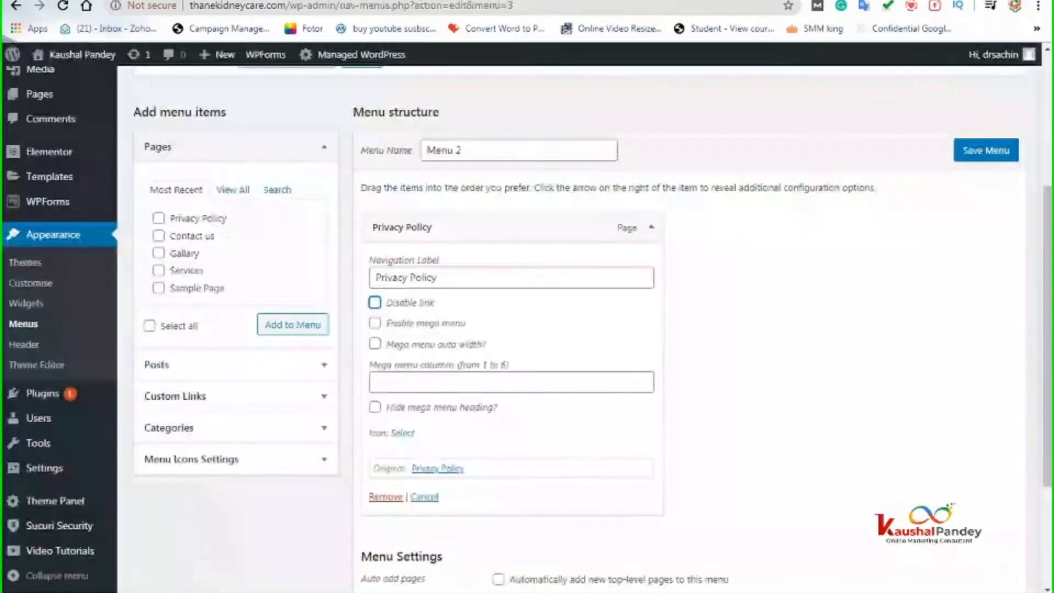
# Open the draft Privacy Policy page from the site's page list, read through its content, and return to the list.
pyautogui.scroll(3, 47, 190)
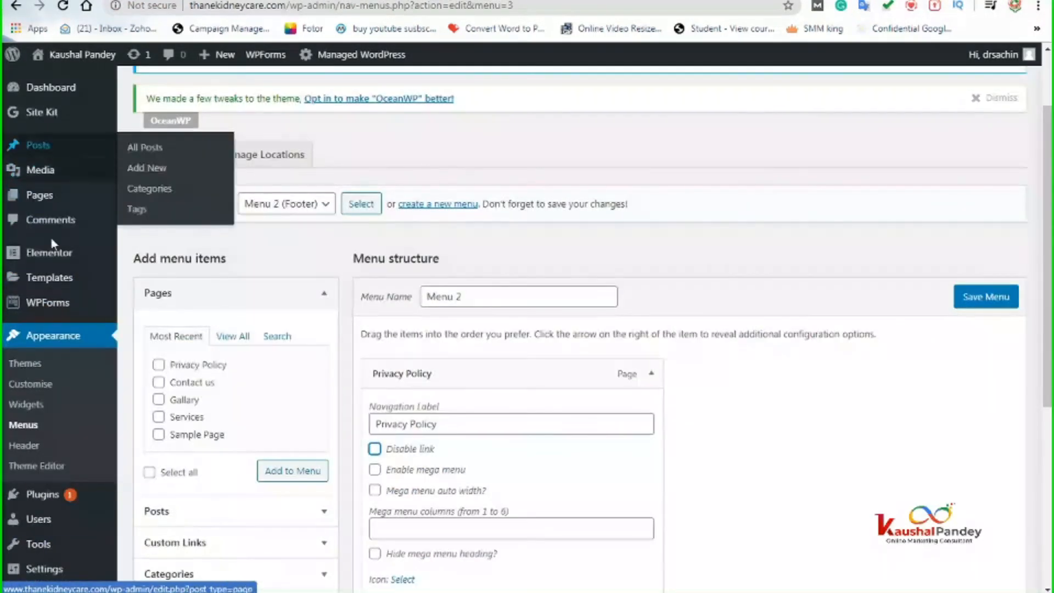
pyautogui.moveTo(83, 206)
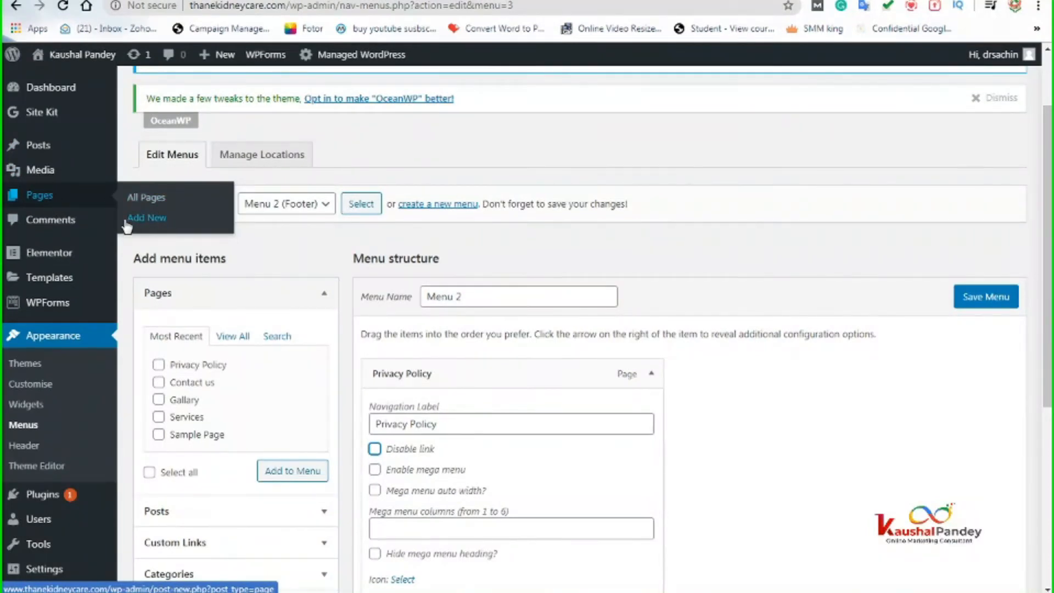
pyautogui.click(50, 198)
pyautogui.click(597, 88)
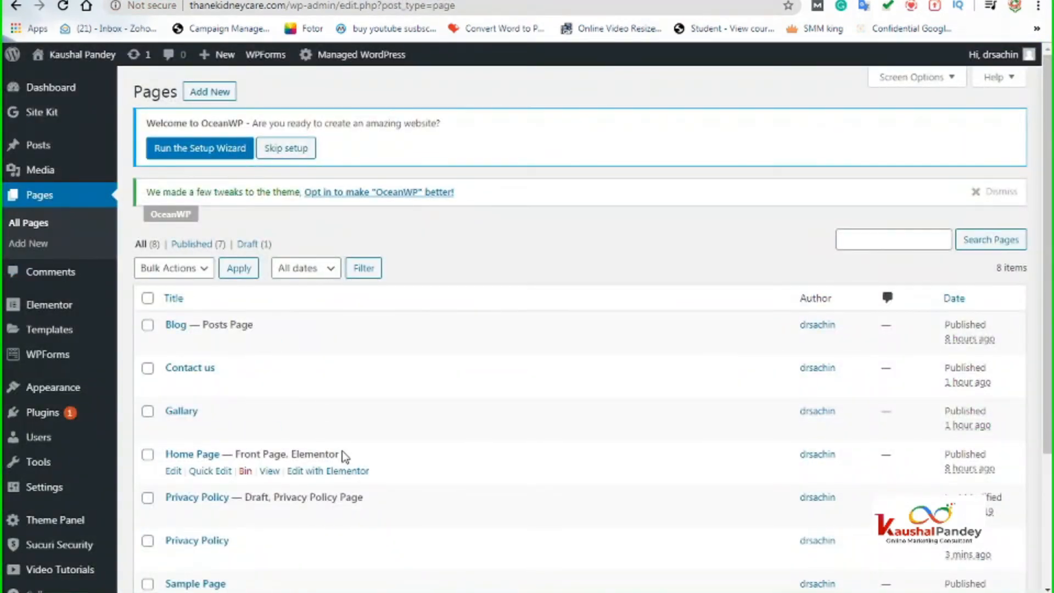
pyautogui.scroll(-3, 343, 456)
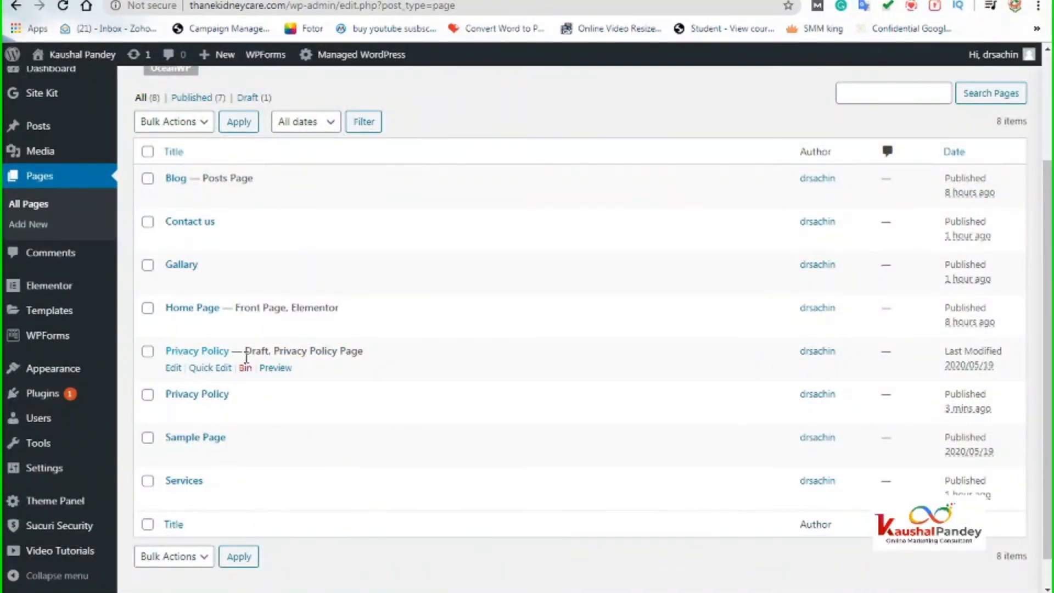
pyautogui.click(173, 367)
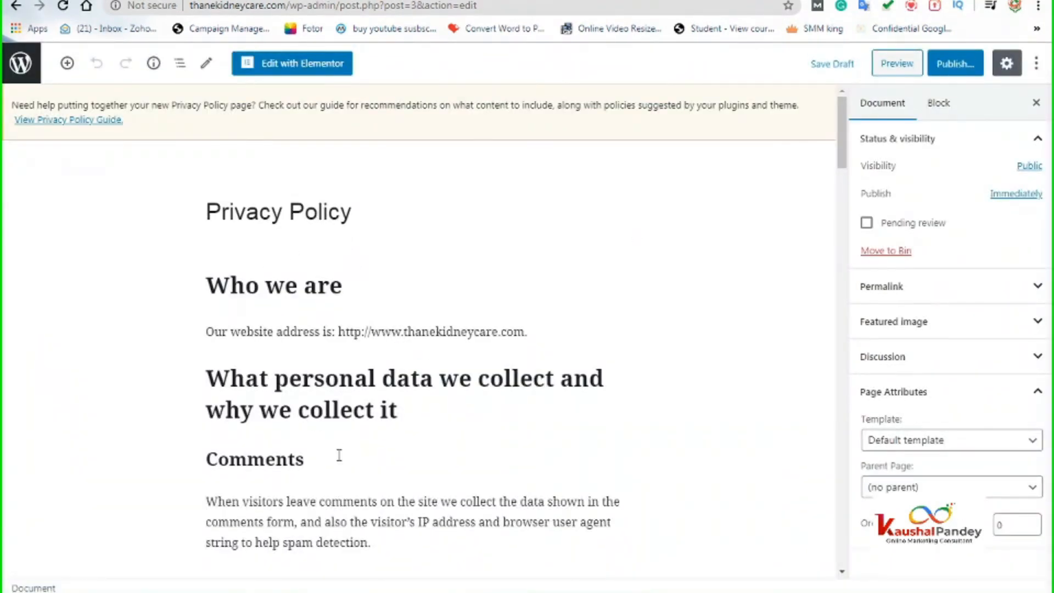
pyautogui.scroll(-9, 339, 455)
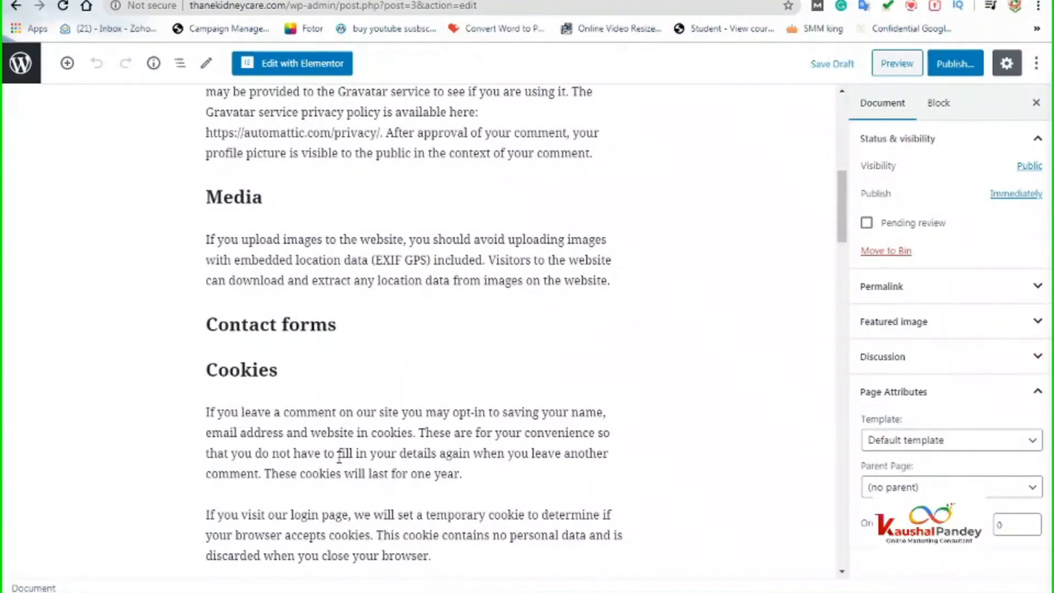
pyautogui.scroll(9, 339, 455)
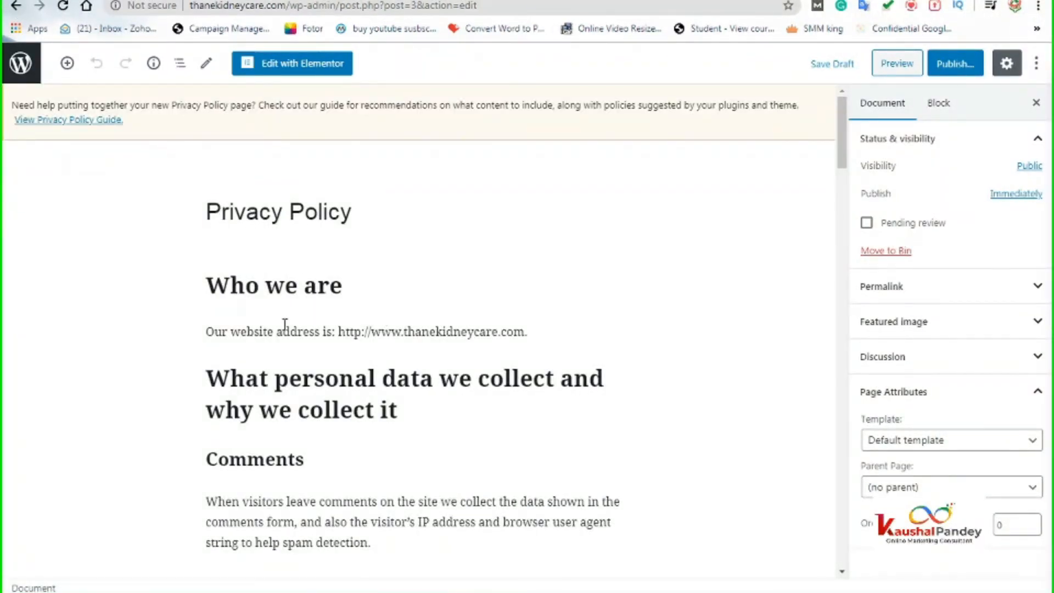
pyautogui.click(21, 65)
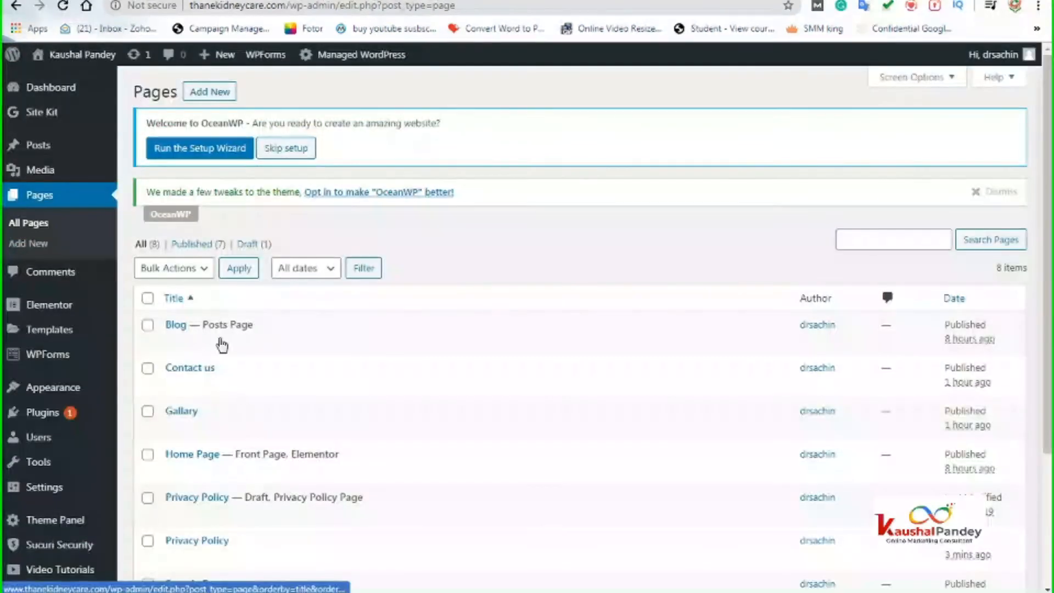
# Preview the draft Privacy Policy page in a new browser tab and move that draft to the bin.
pyautogui.moveTo(278, 501)
pyautogui.scroll(-3, 279, 501)
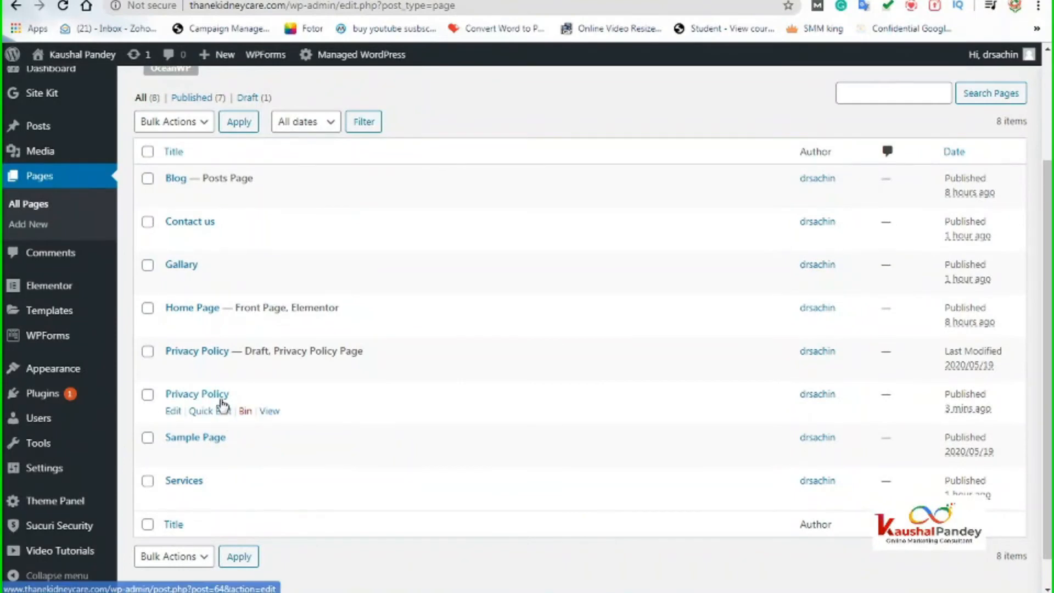
pyautogui.moveTo(219, 407)
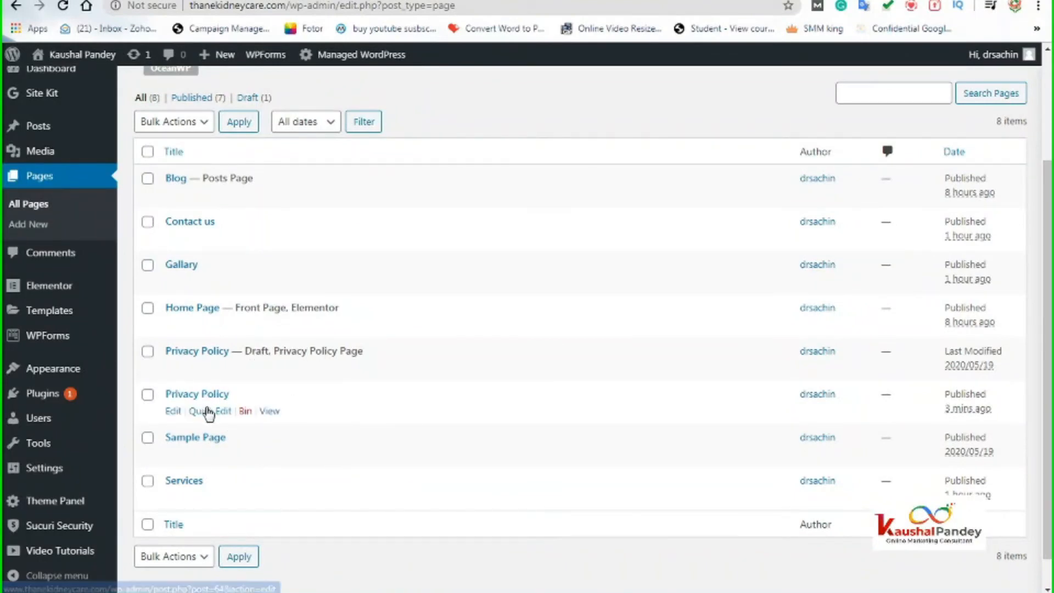
pyautogui.moveTo(206, 362)
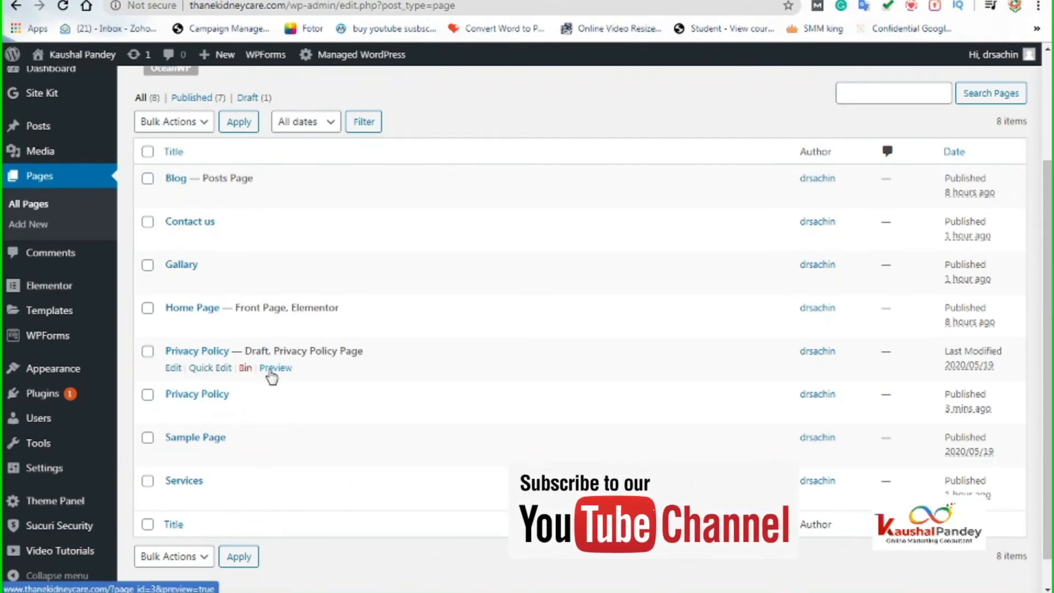
pyautogui.rightClick(273, 369)
pyautogui.click(290, 379)
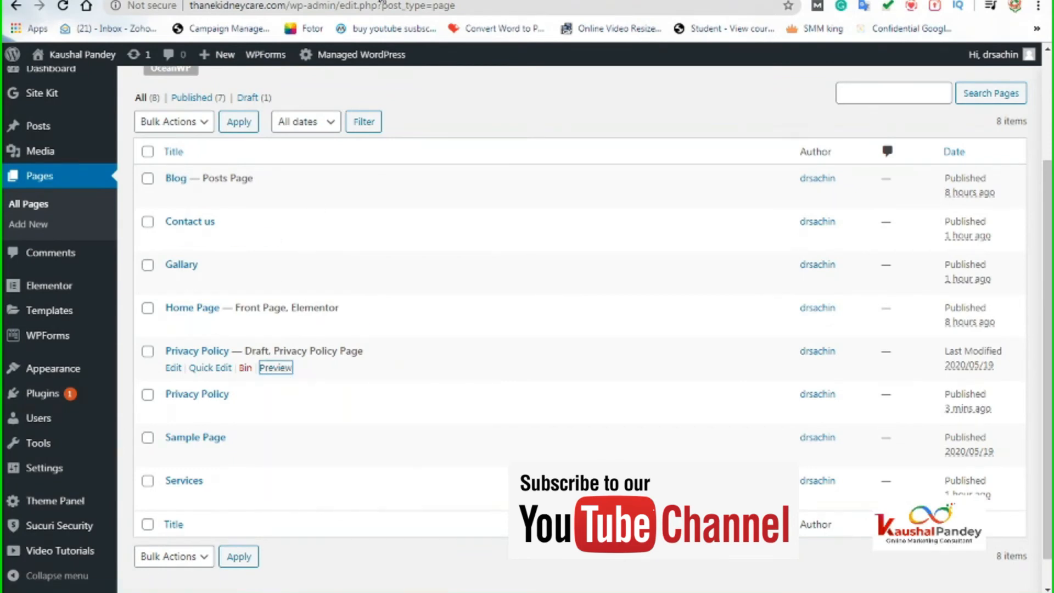
pyautogui.click(384, 2)
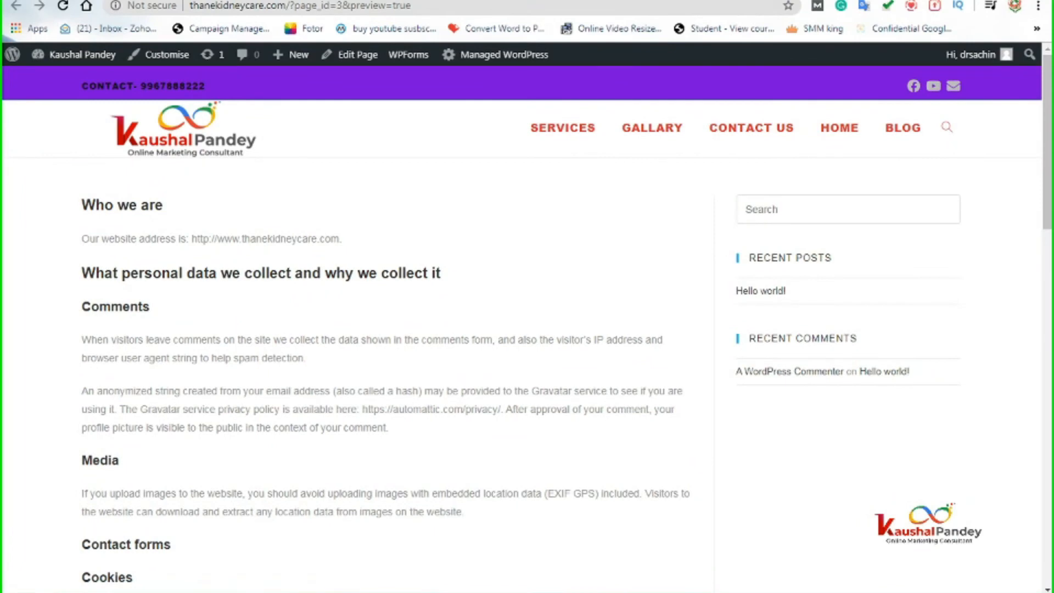
pyautogui.click(258, 2)
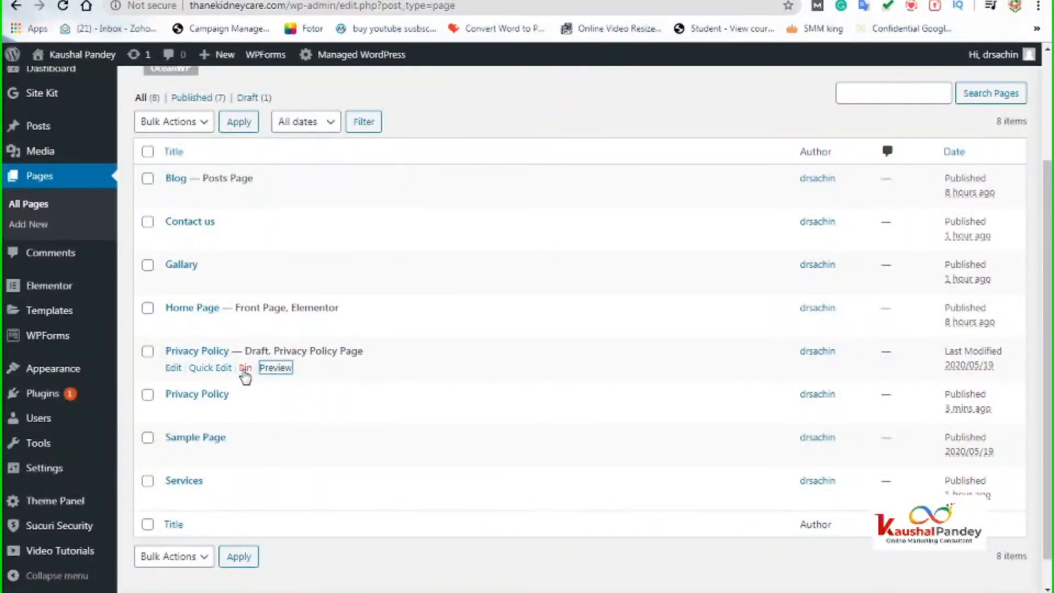
pyautogui.click(245, 369)
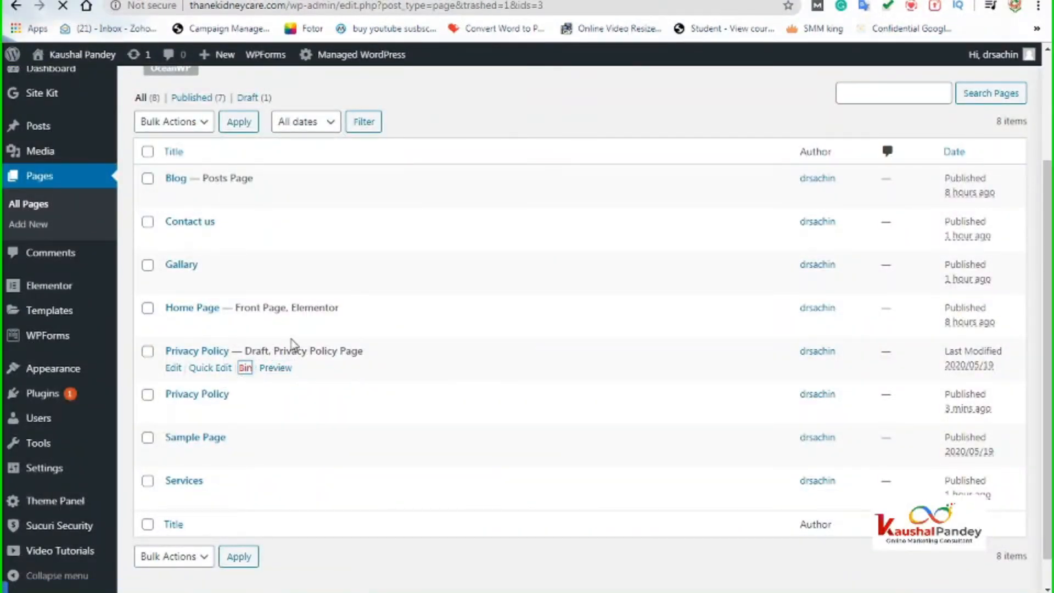
# Open the published Privacy Policy page for editing with Elementor.
pyautogui.scroll(-3, 255, 512)
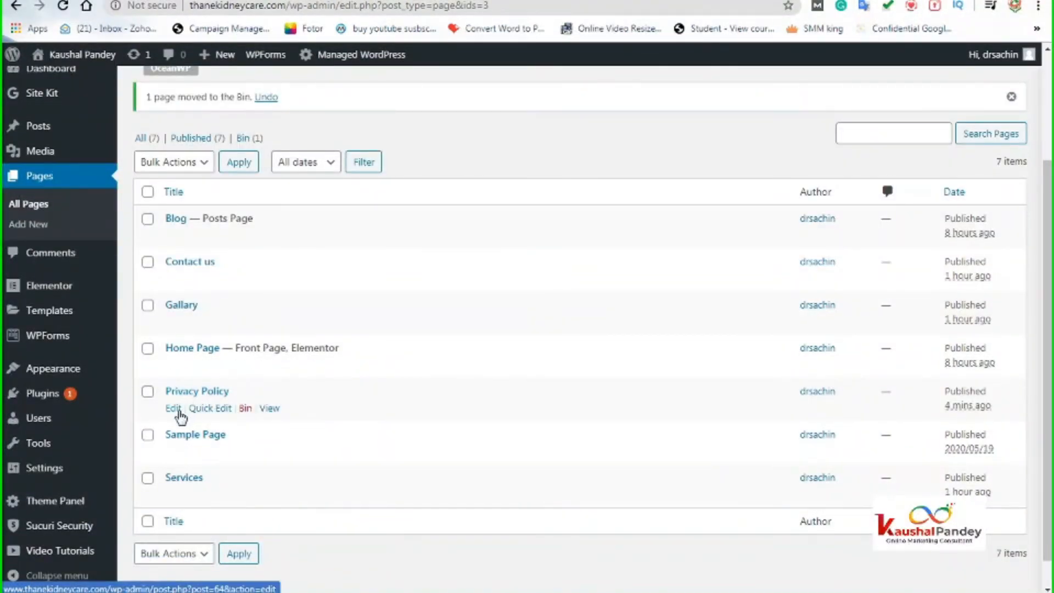
pyautogui.click(175, 412)
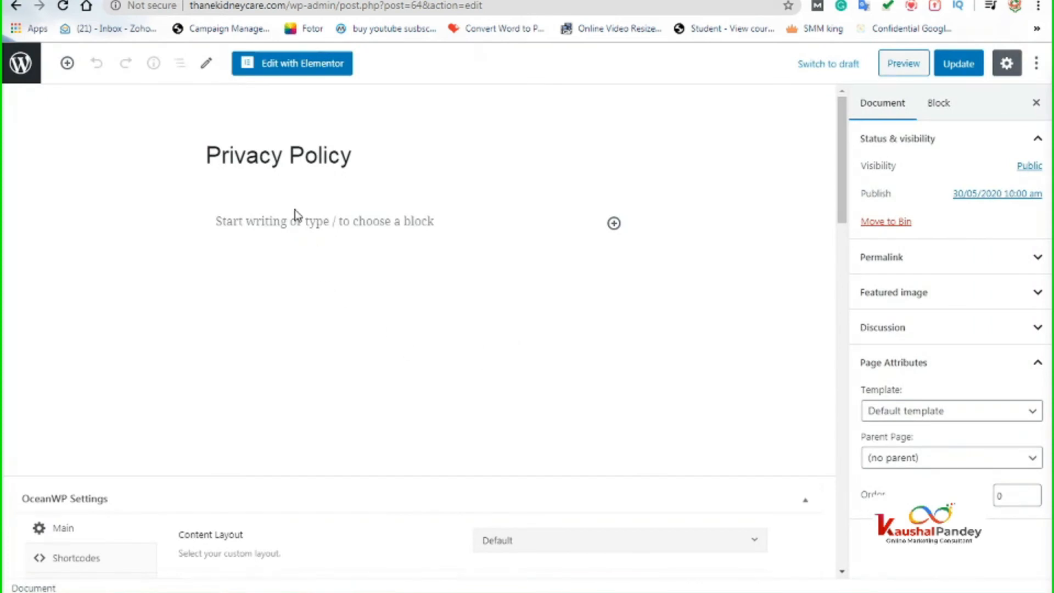
pyautogui.click(310, 66)
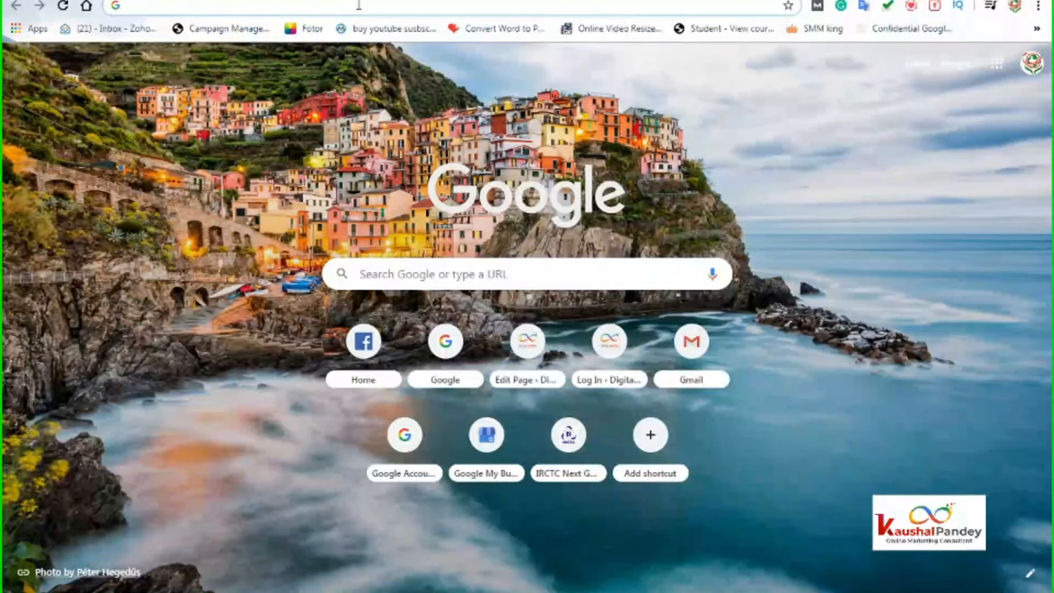
# Search Google in a new browser tab for "privacy policy" and copy the definition paragraph from the featured snippet.
pyautogui.write('pruv')
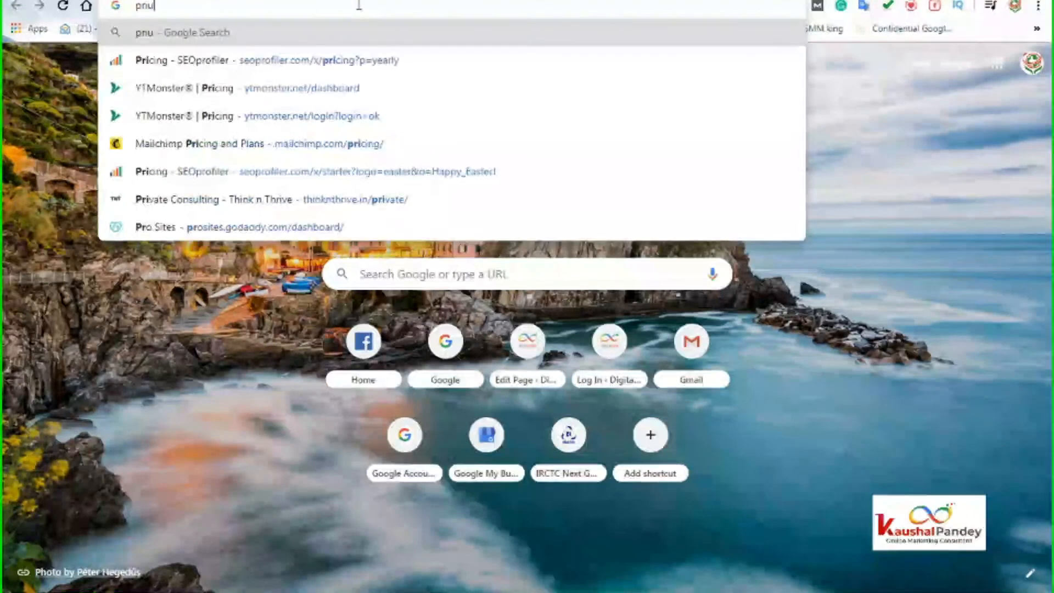
pyautogui.press('BackSpace')
pyautogui.press('BackSpace')
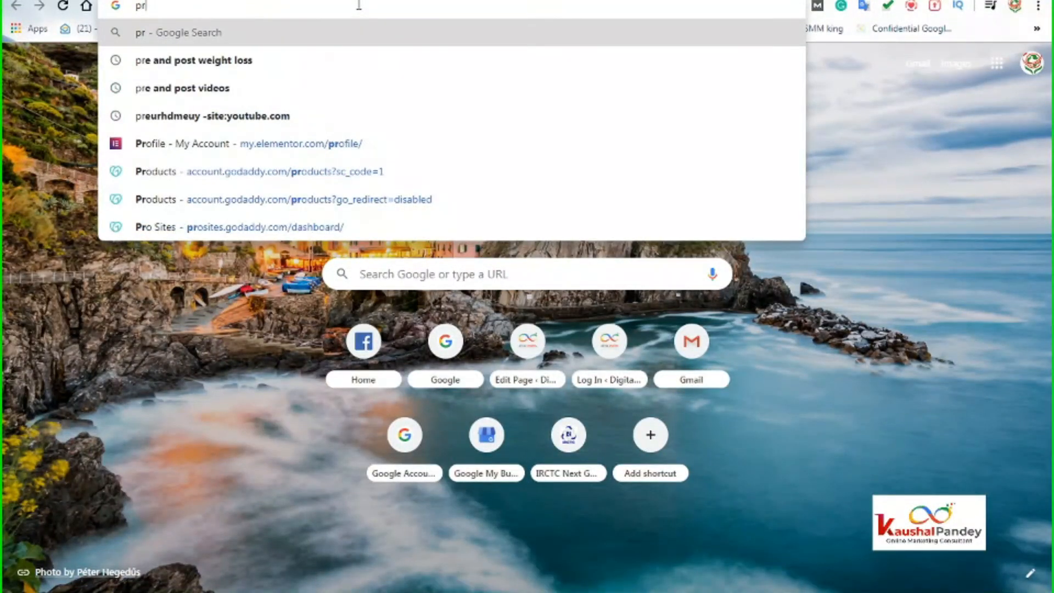
pyautogui.write('ivacy ')
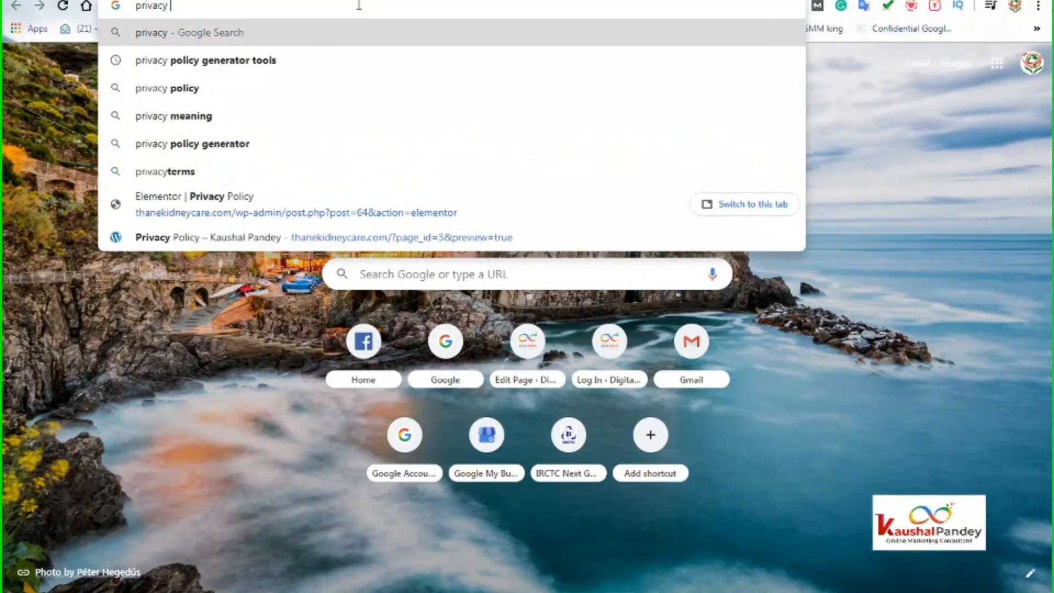
pyautogui.write('policy')
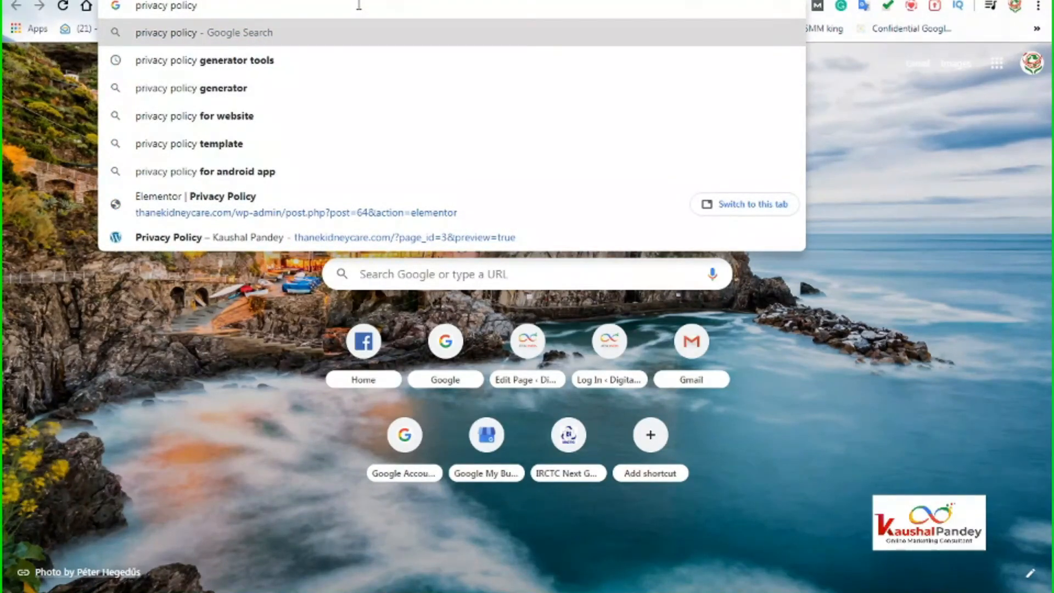
pyautogui.press('Return')
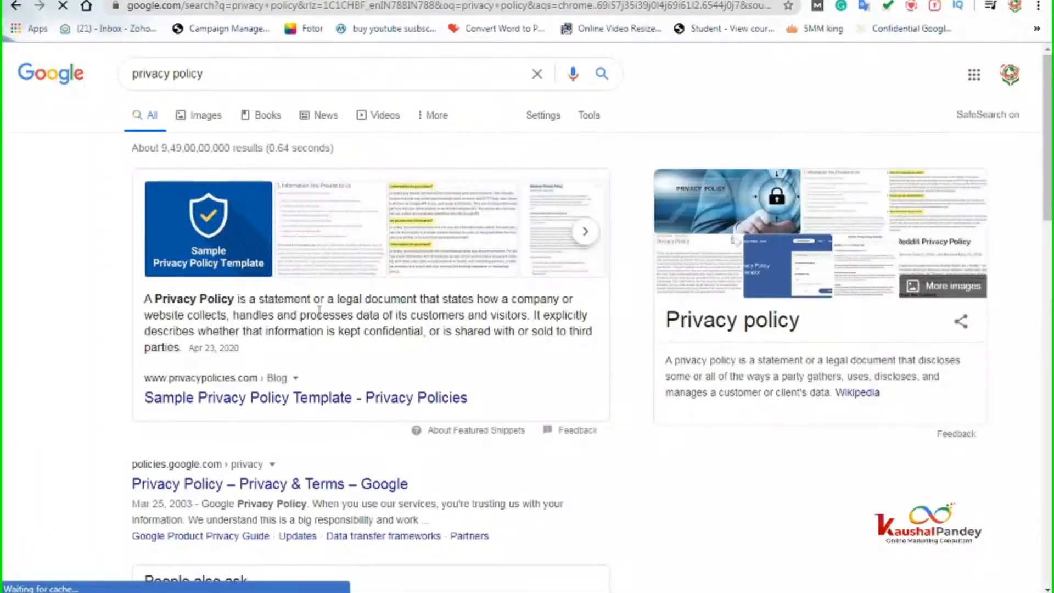
pyautogui.moveTo(147, 301); pyautogui.dragTo(172, 347)
pyautogui.rightClick(177, 333)
pyautogui.click(193, 339)
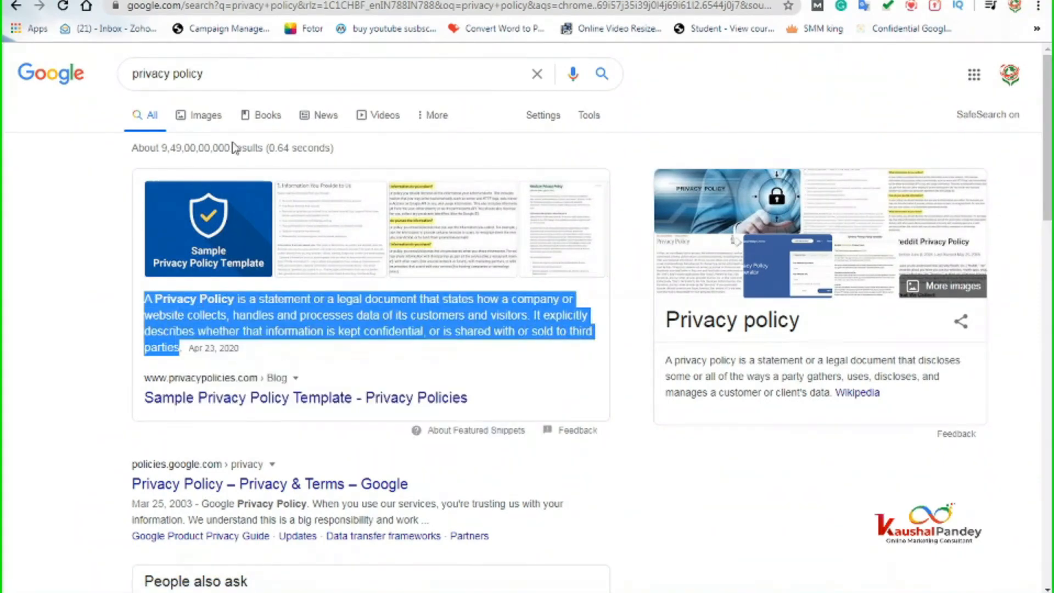
# Show the Google image results for "privacy policy" and open the MEDNET banner image.
pyautogui.click(210, 119)
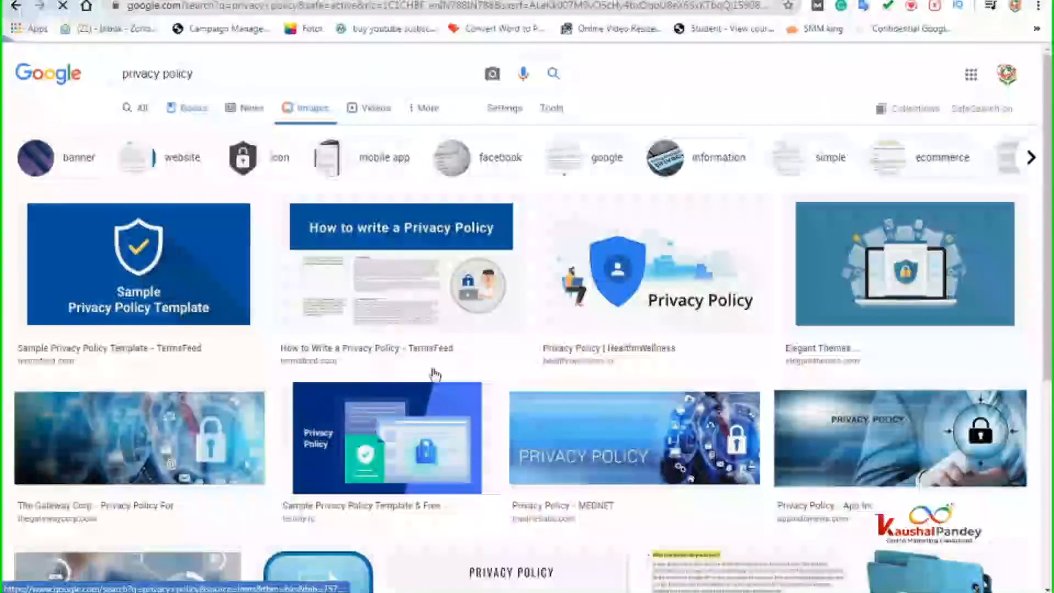
pyautogui.scroll(-4, 487, 406)
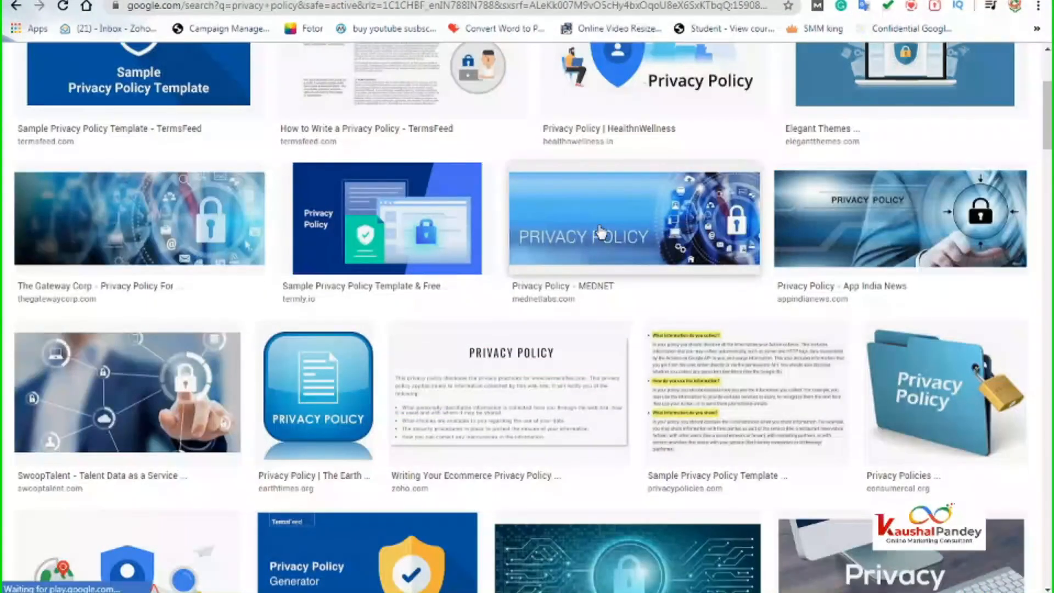
pyautogui.click(601, 230)
# Save the MEDNET banner image to the Downloads folder as a JPEG named pp.
pyautogui.rightClick(707, 138)
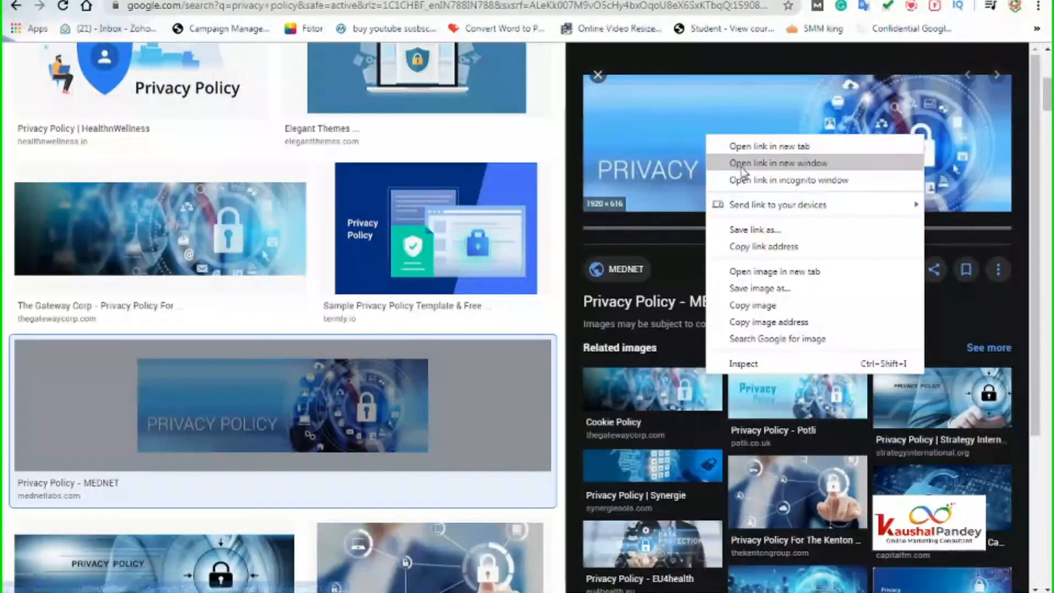
pyautogui.click(766, 290)
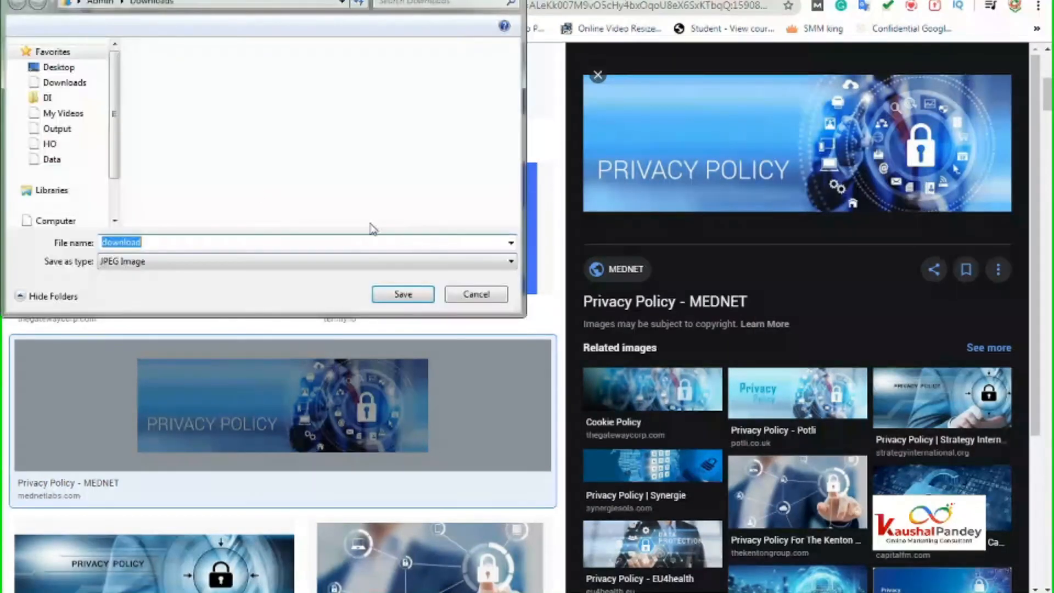
pyautogui.click(67, 85)
pyautogui.doubleClick(154, 245)
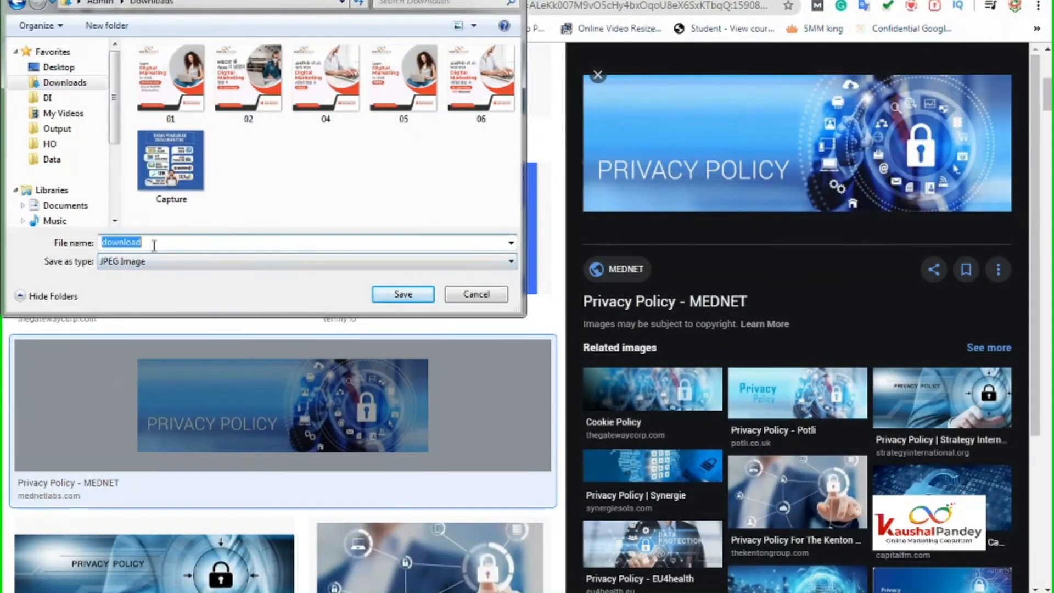
pyautogui.write('pri')
pyautogui.press('Return')
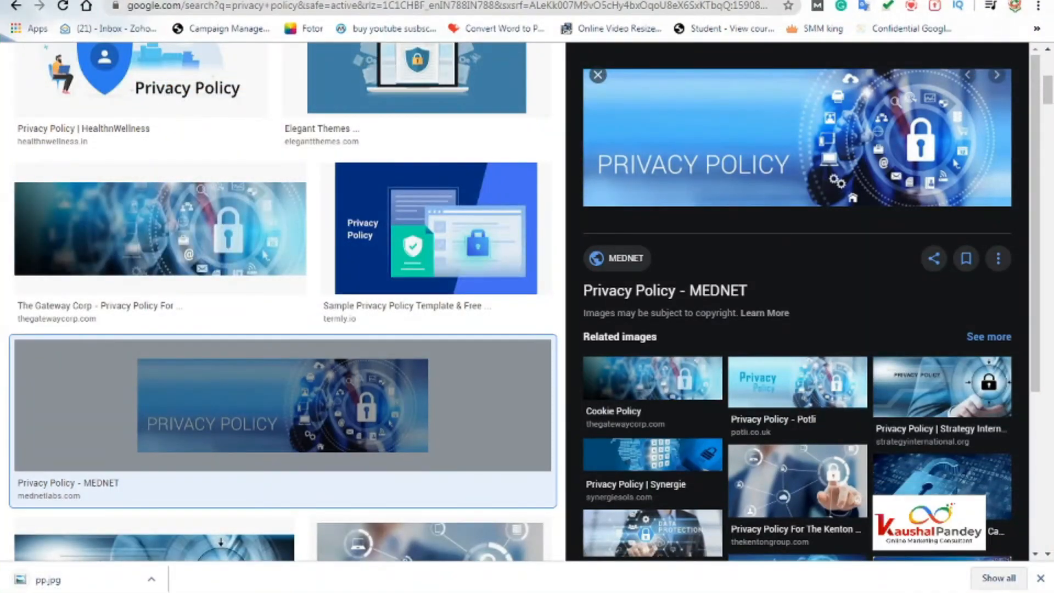
# Return to the Elementor editor, add a single-column section to the page and place an Image widget in it.
pyautogui.click(253, 1)
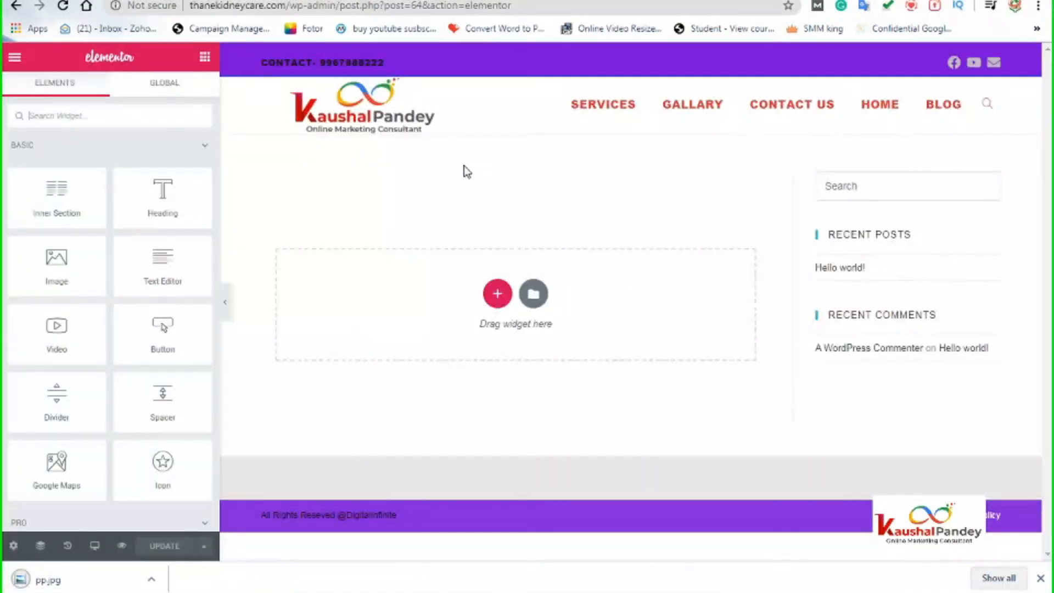
pyautogui.click(498, 296)
pyautogui.click(347, 337)
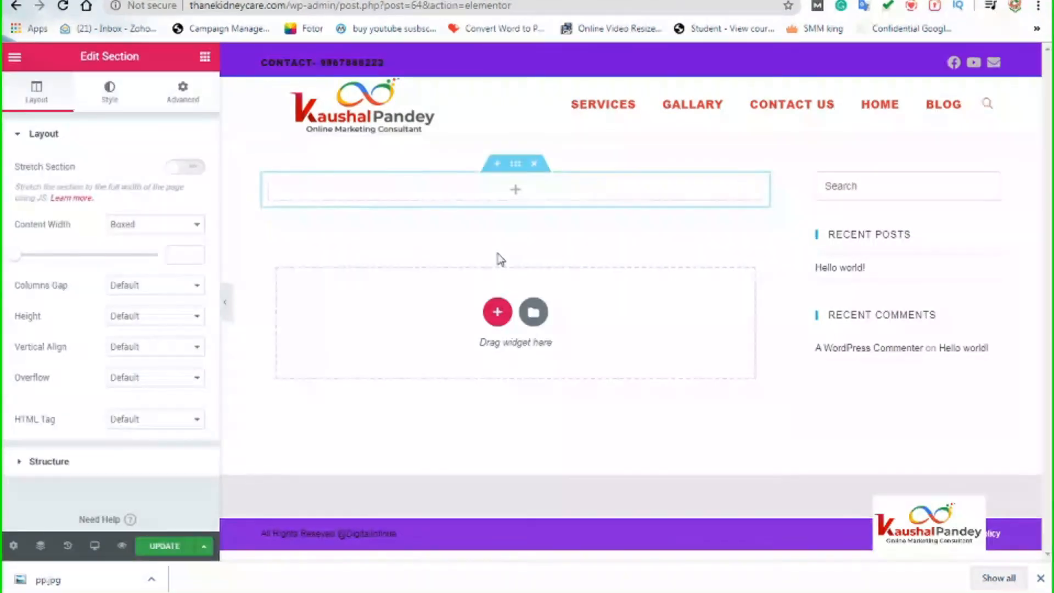
pyautogui.click(519, 192)
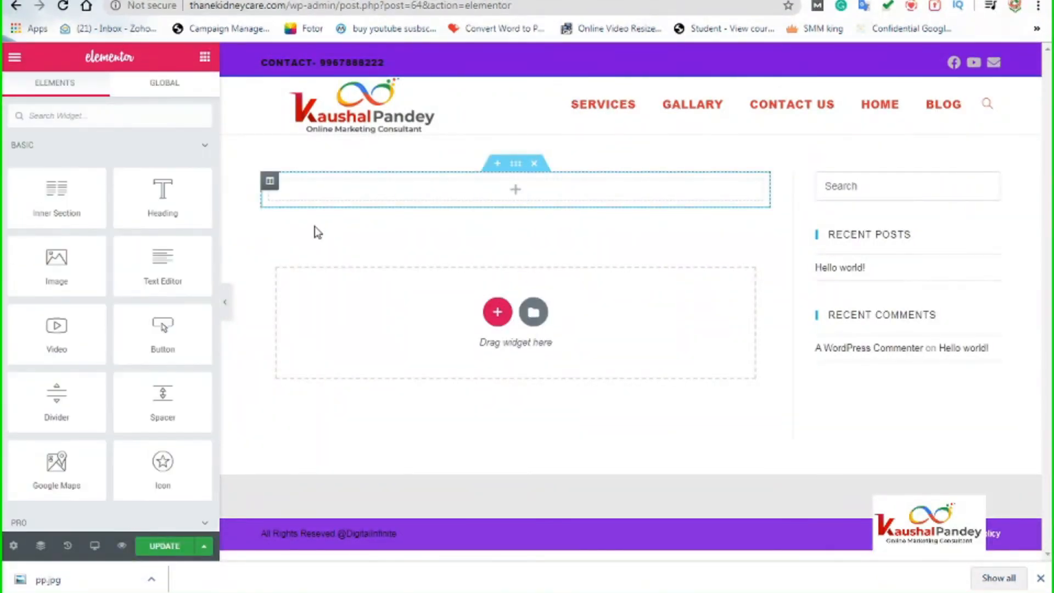
pyautogui.moveTo(163, 261); pyautogui.dragTo(430, 202)
# Upload pp.jpg from the Downloads folder to the media library and insert it into the Image widget.
pyautogui.click(75, 244)
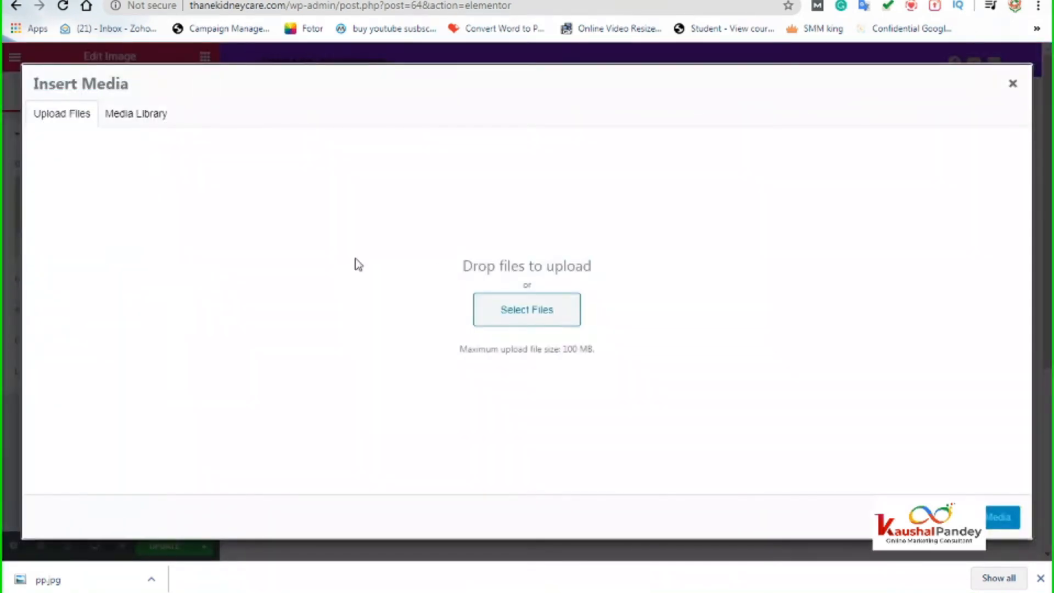
pyautogui.click(543, 316)
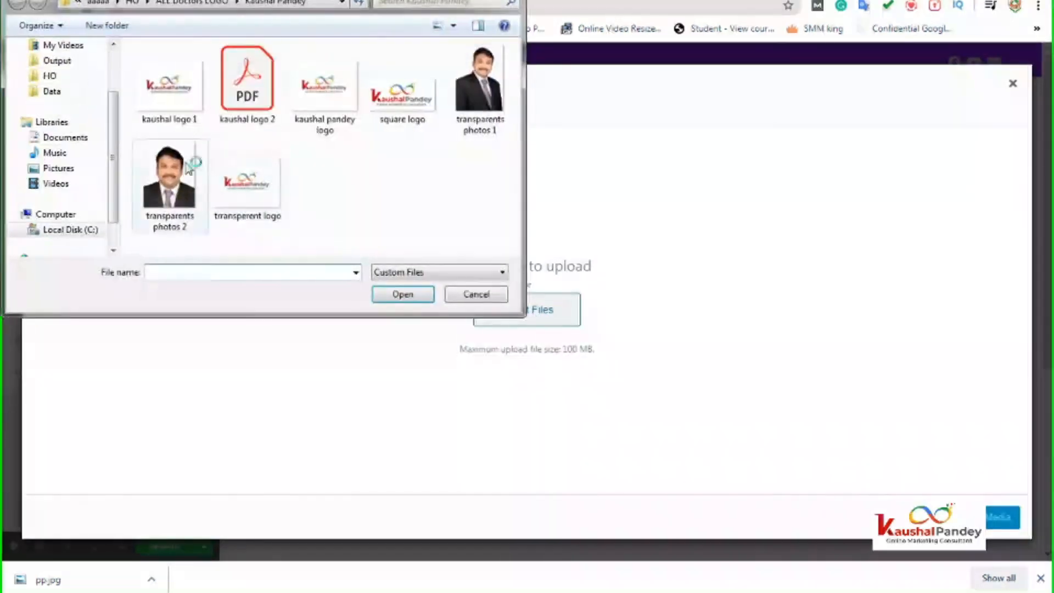
pyautogui.click(67, 47)
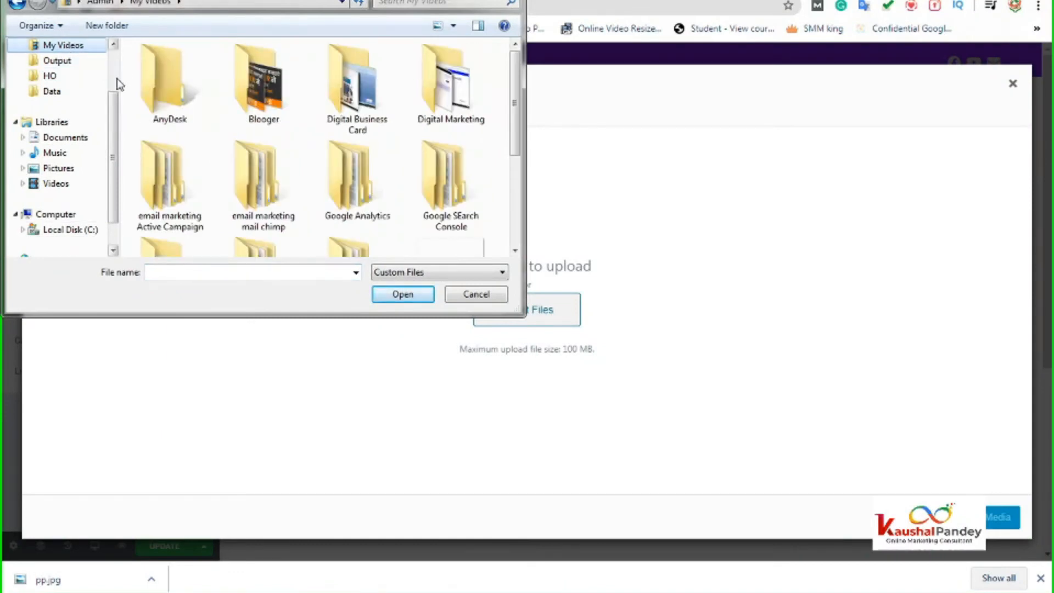
pyautogui.scroll(2, 116, 83)
pyautogui.click(66, 82)
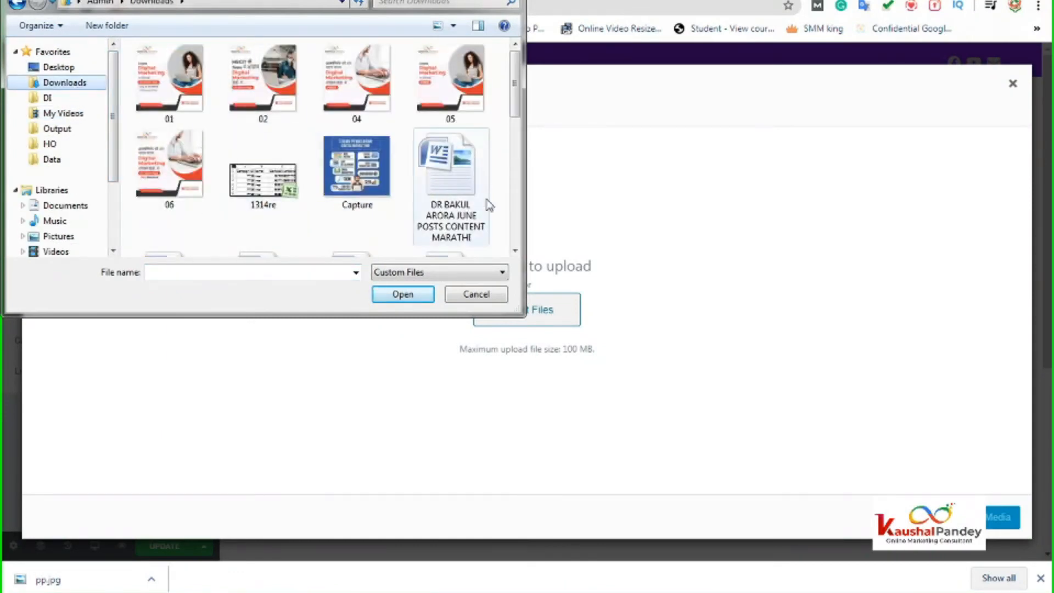
pyautogui.click(454, 114)
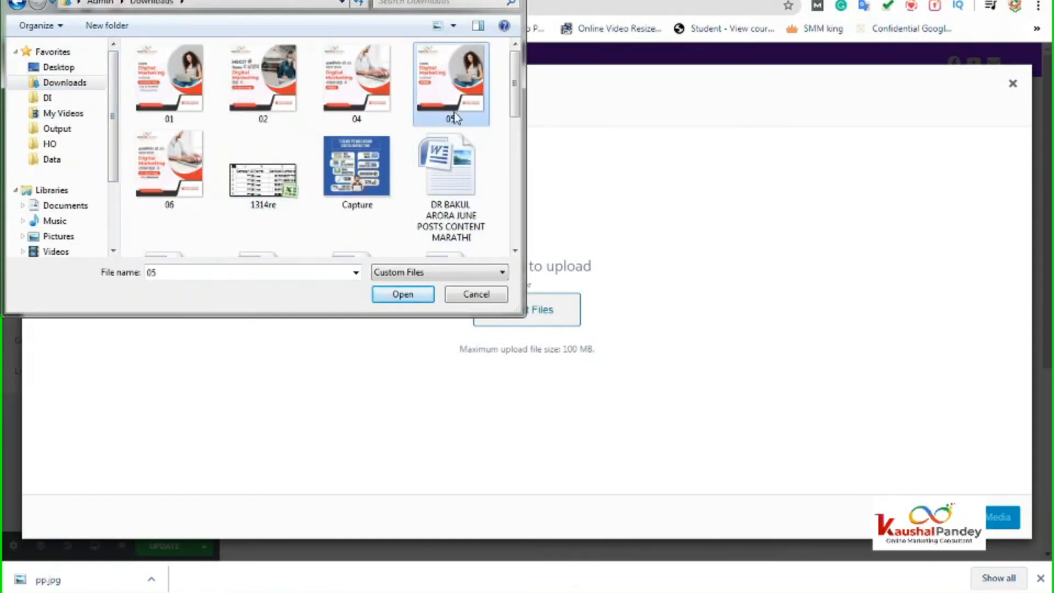
pyautogui.scroll(-3, 454, 116)
pyautogui.click(354, 79)
pyautogui.click(186, 188)
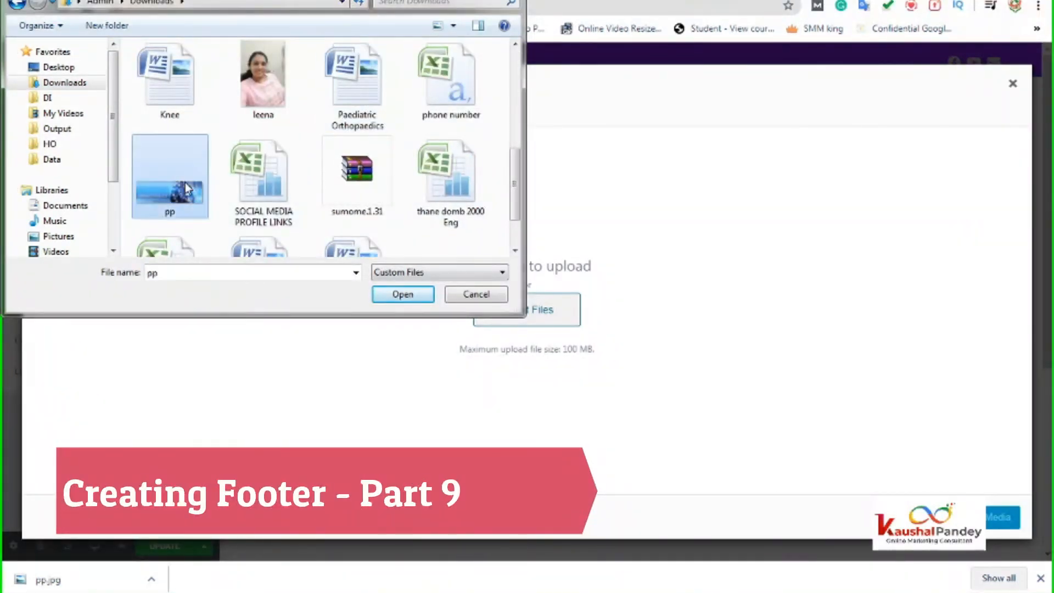
pyautogui.doubleClick(187, 189)
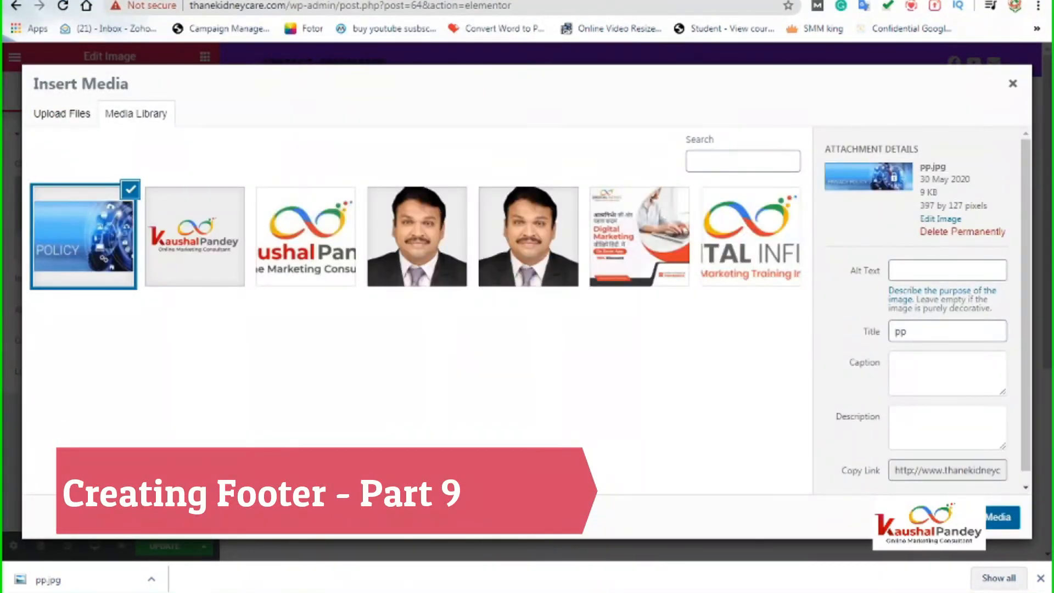
pyautogui.click(977, 518)
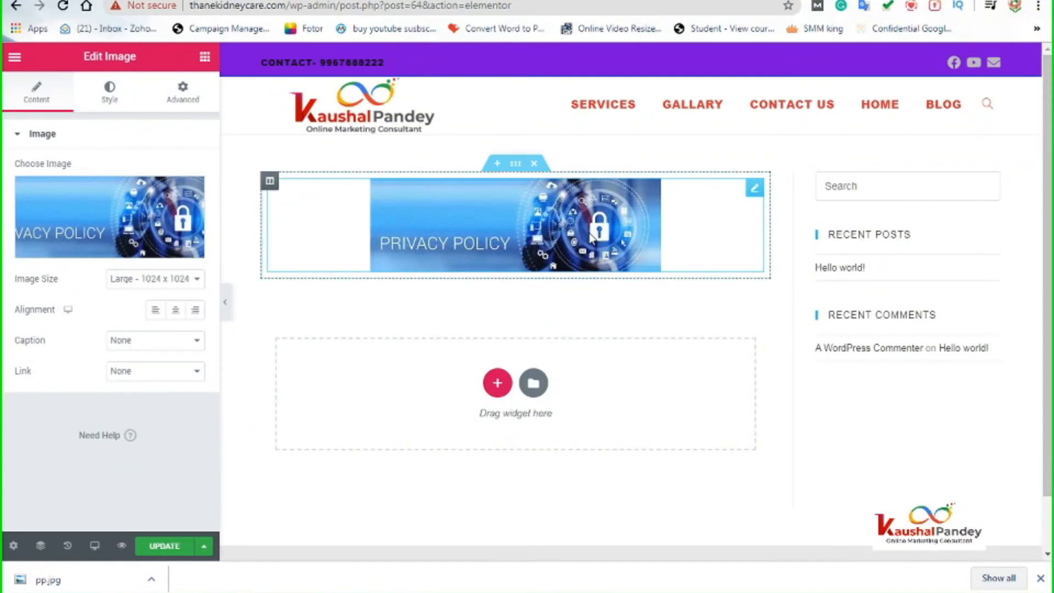
# Set both the width and the max width of the banner image to 100%.
pyautogui.click(111, 91)
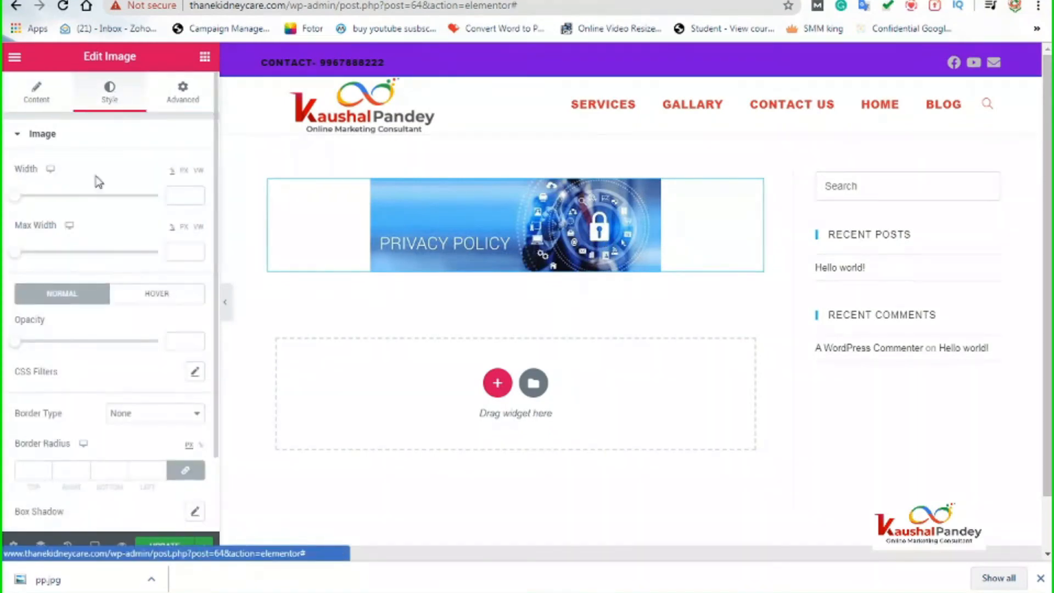
pyautogui.moveTo(21, 255); pyautogui.dragTo(152, 254)
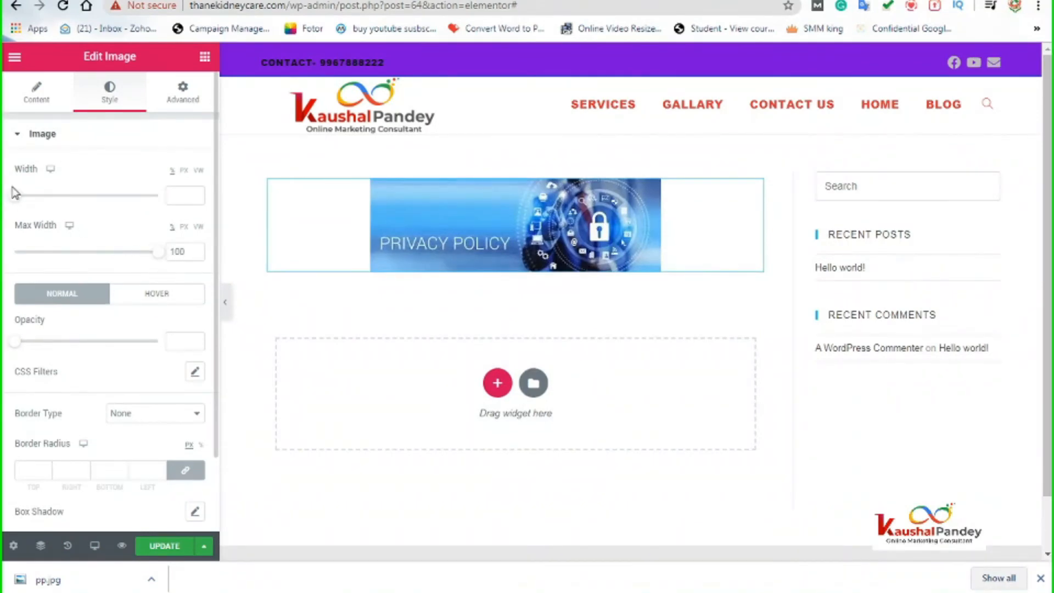
pyautogui.moveTo(15, 193); pyautogui.dragTo(168, 199)
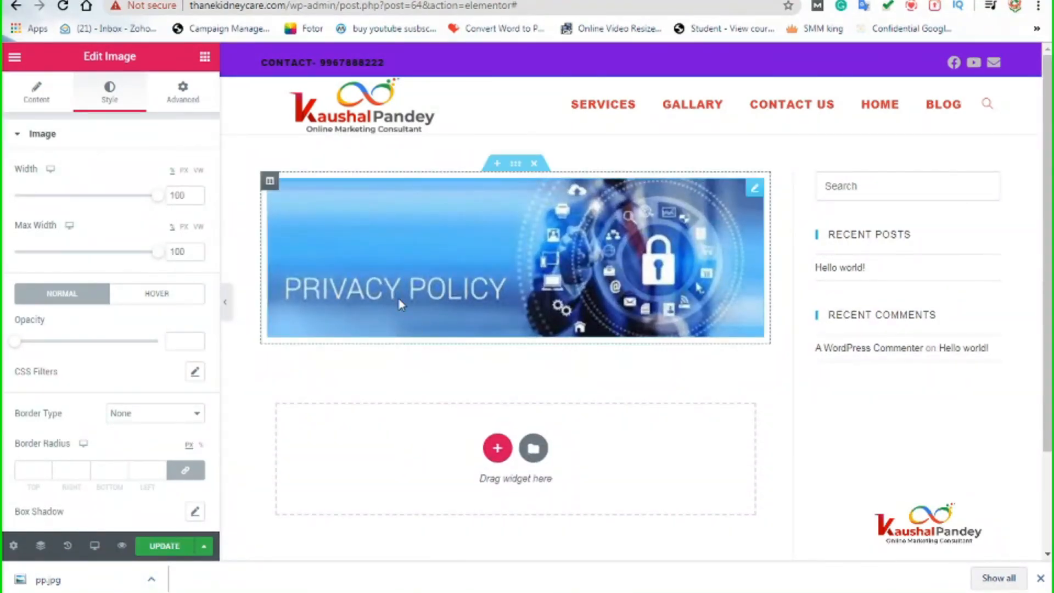
# Add a second single-column section below the banner and place a Text Editor widget in it.
pyautogui.scroll(-1, 508, 454)
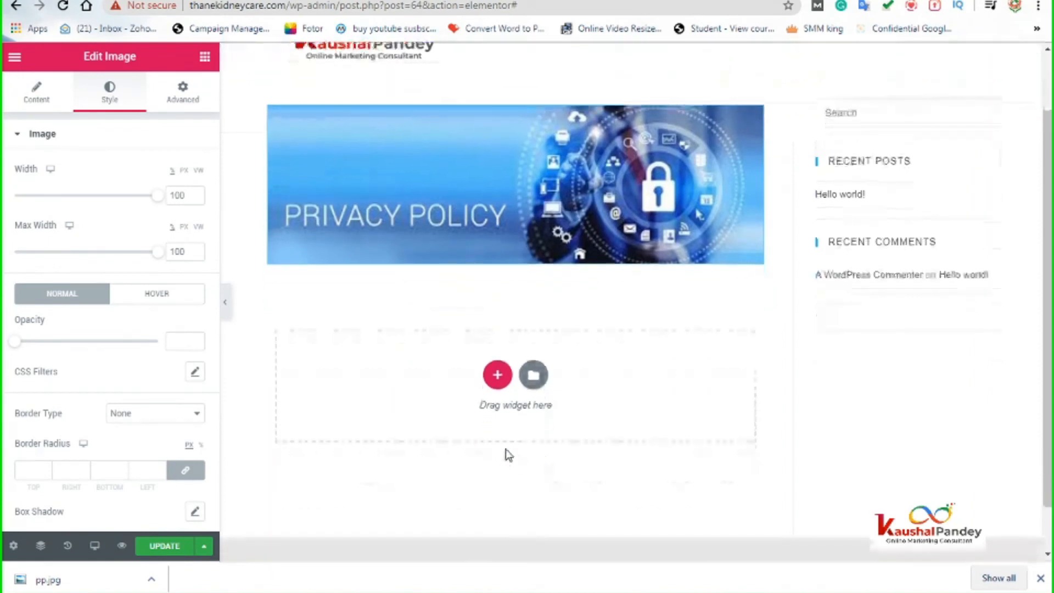
pyautogui.click(497, 376)
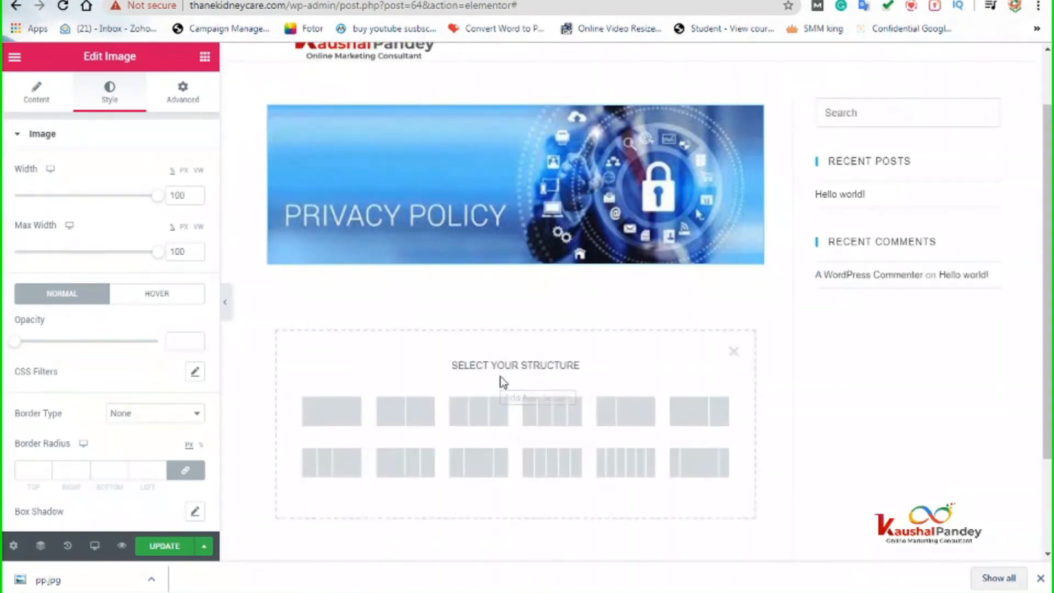
pyautogui.click(328, 417)
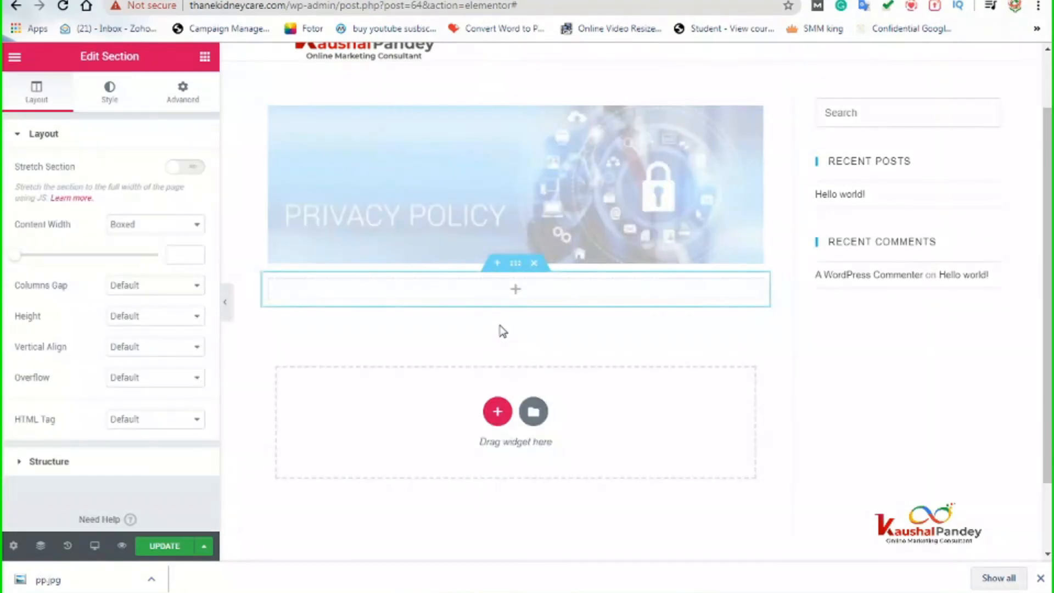
pyautogui.click(516, 291)
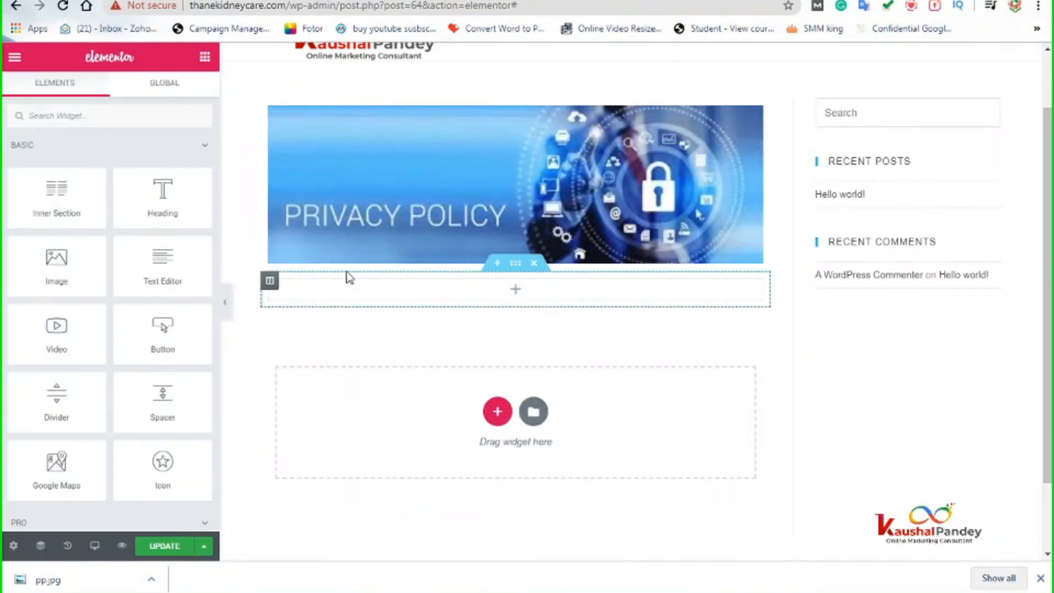
pyautogui.moveTo(163, 263); pyautogui.dragTo(500, 288)
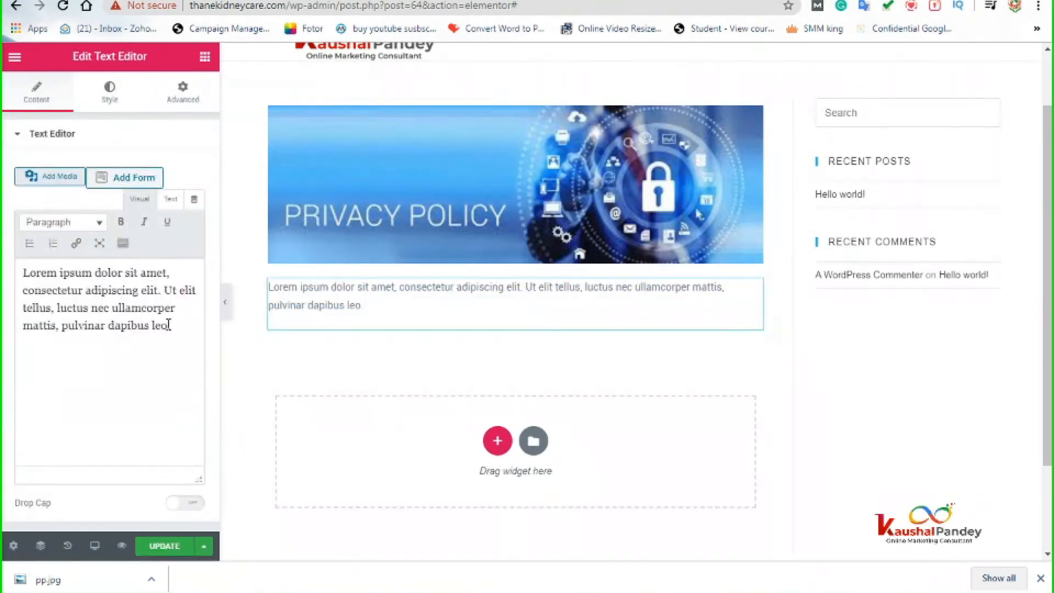
# Replace the placeholder text with the copied Privacy Policy definition paragraph and update the page.
pyautogui.hotkey('ctrl', 'a')
pyautogui.write('A Privacy Policy is a statement or a legal document that states how a company or website collects, handles and processes data of its customers and visitors. It explicitly describes whether that information is kept confidential, or is shared with or sold to third parties')
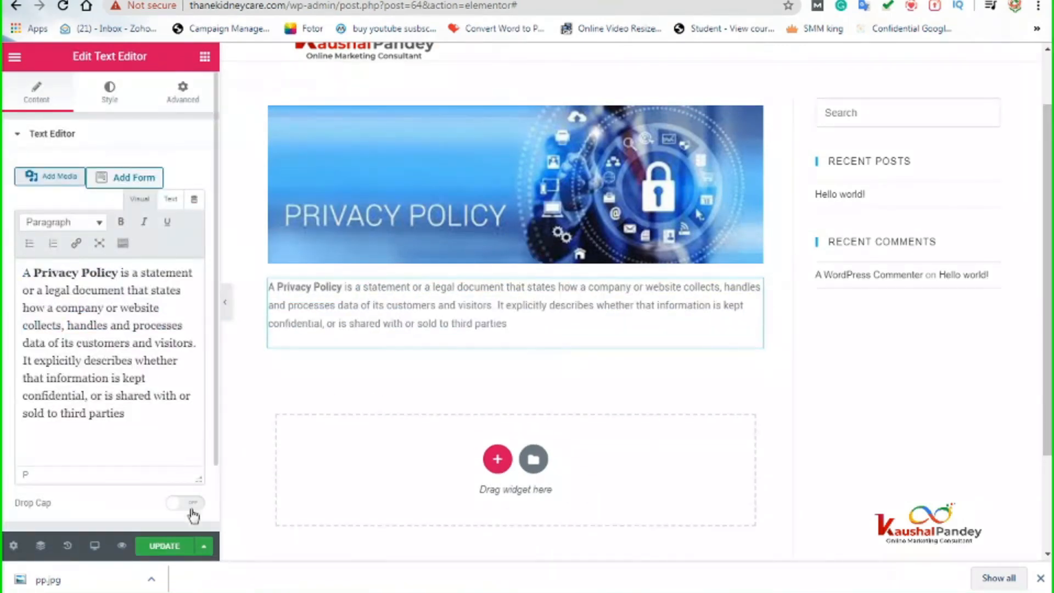
pyautogui.click(170, 547)
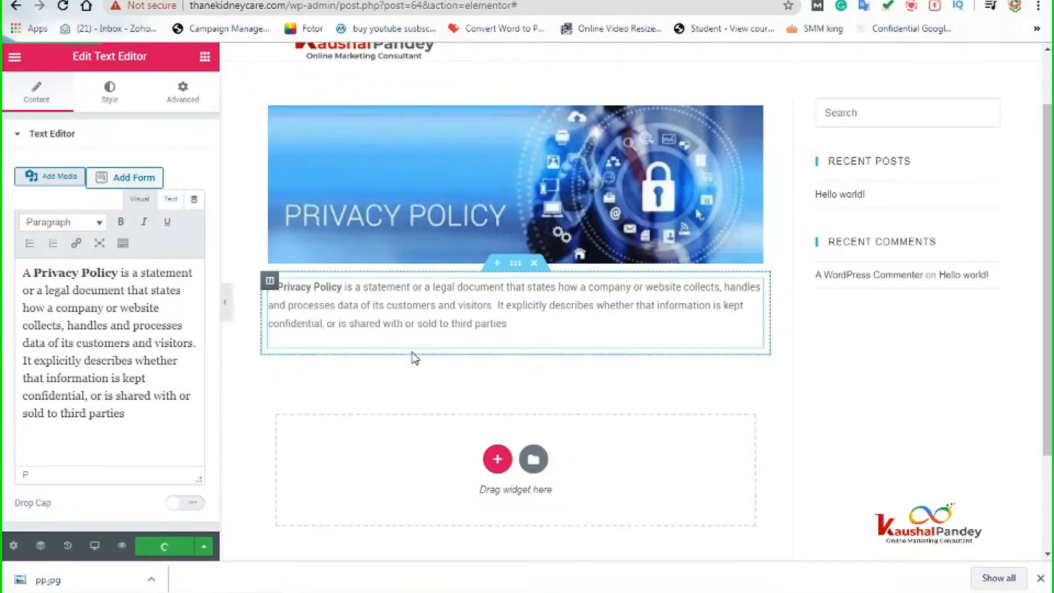
# Reload the live home page at thanekidneycare.com and open the Privacy Policy page from the footer menu link.
pyautogui.click(424, 1)
pyautogui.click(311, 10)
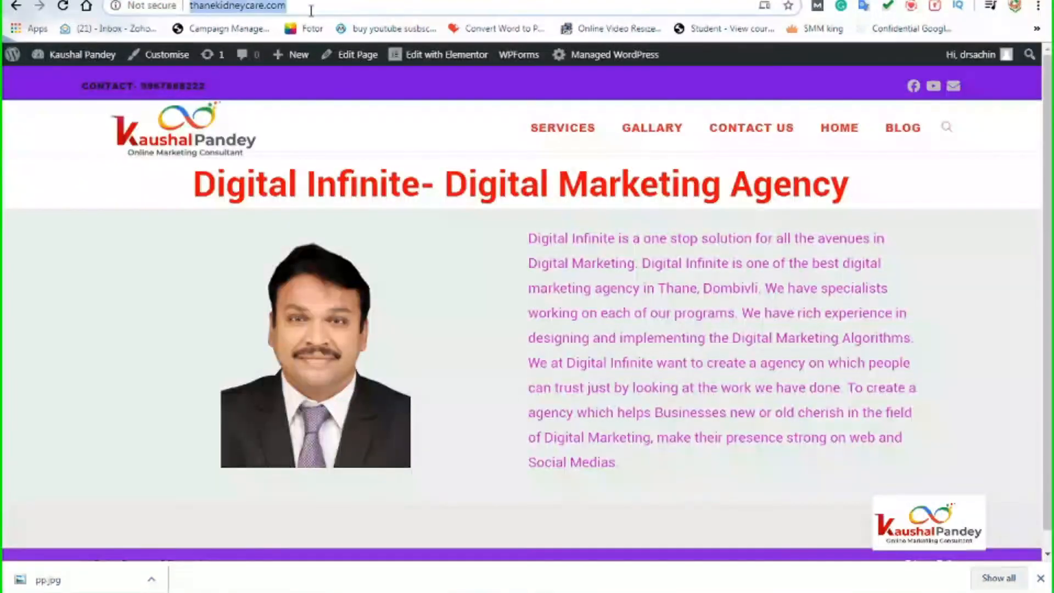
pyautogui.press('Return')
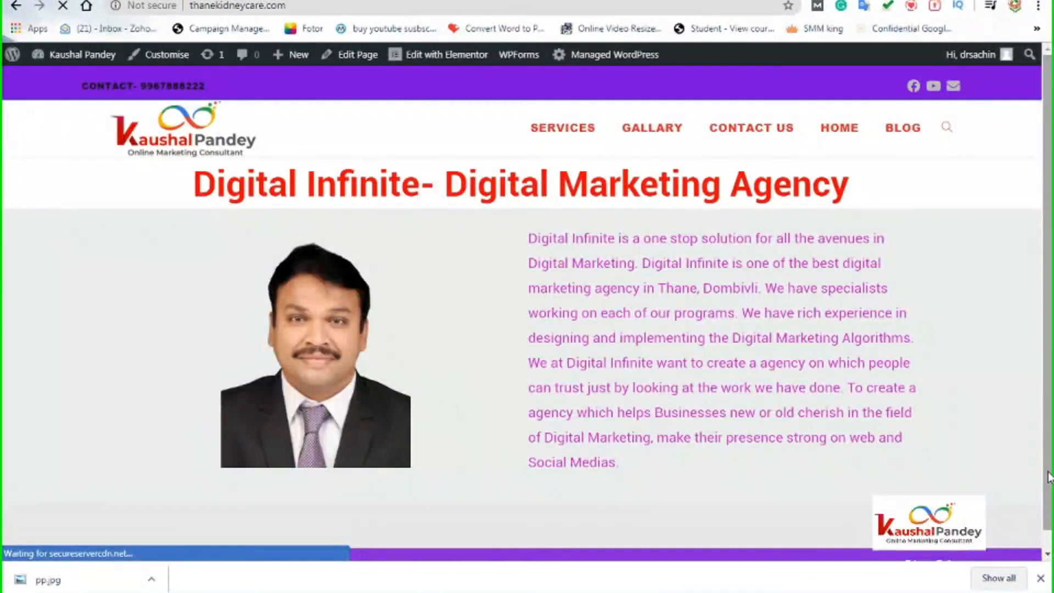
pyautogui.moveTo(1049, 480); pyautogui.dragTo(1050, 537)
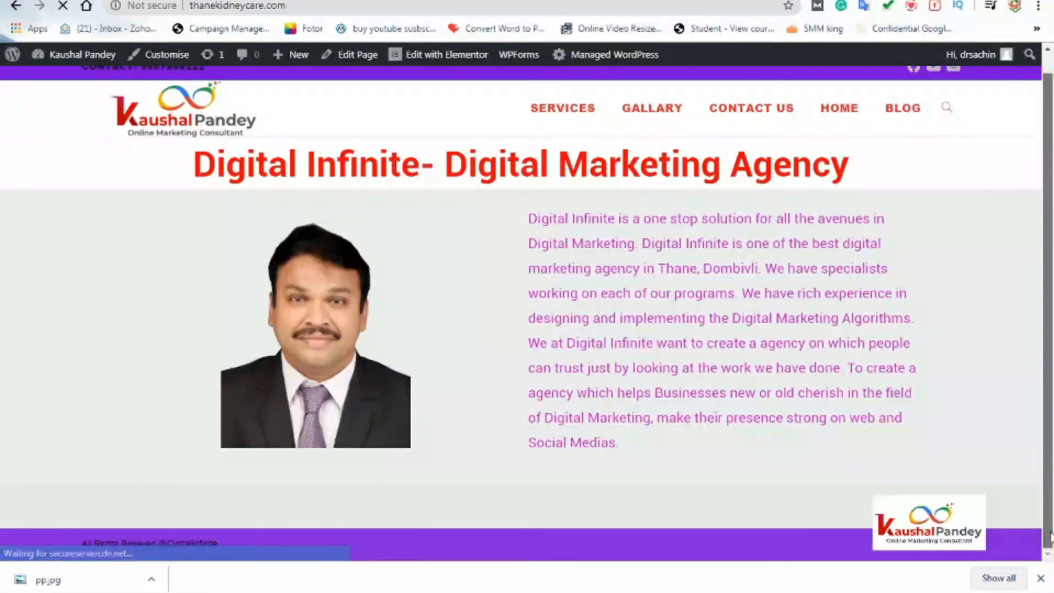
pyautogui.click(592, 404)
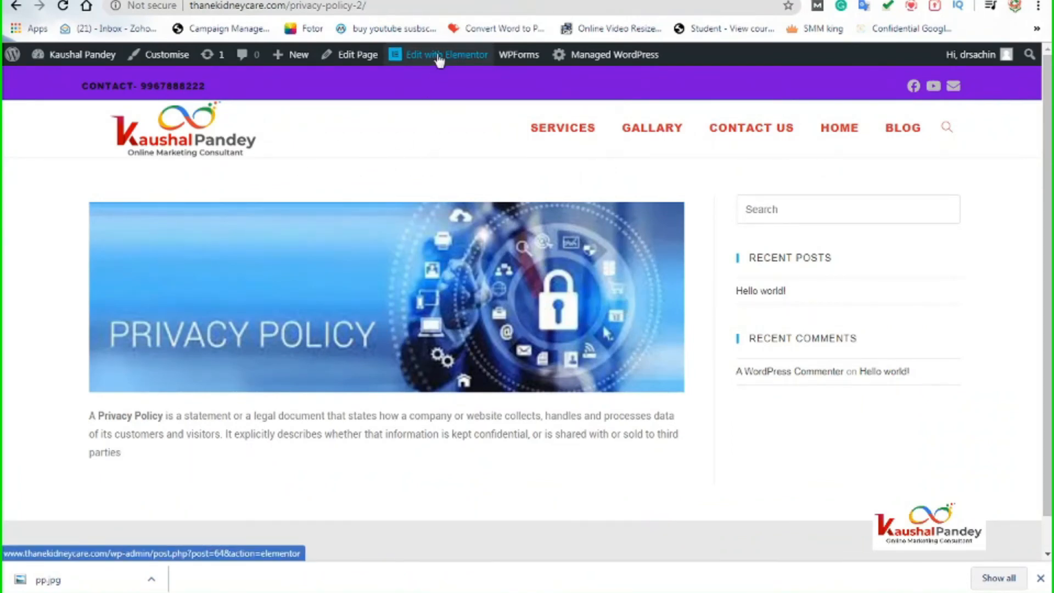
# Go to the dashboard's page list and open the Privacy Policy page in the WordPress editor.
pyautogui.moveTo(83, 54)
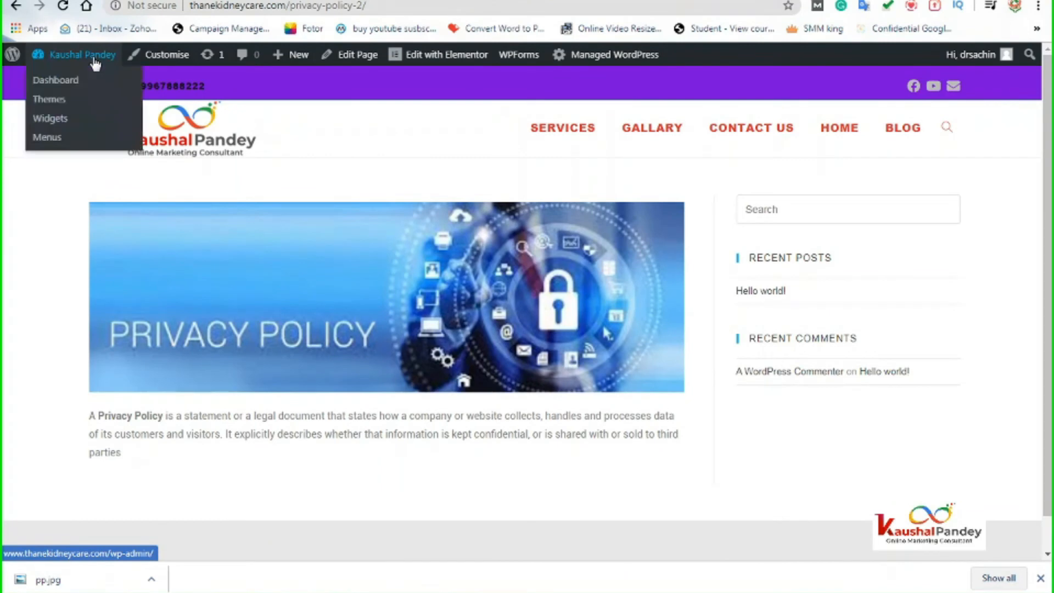
pyautogui.click(76, 82)
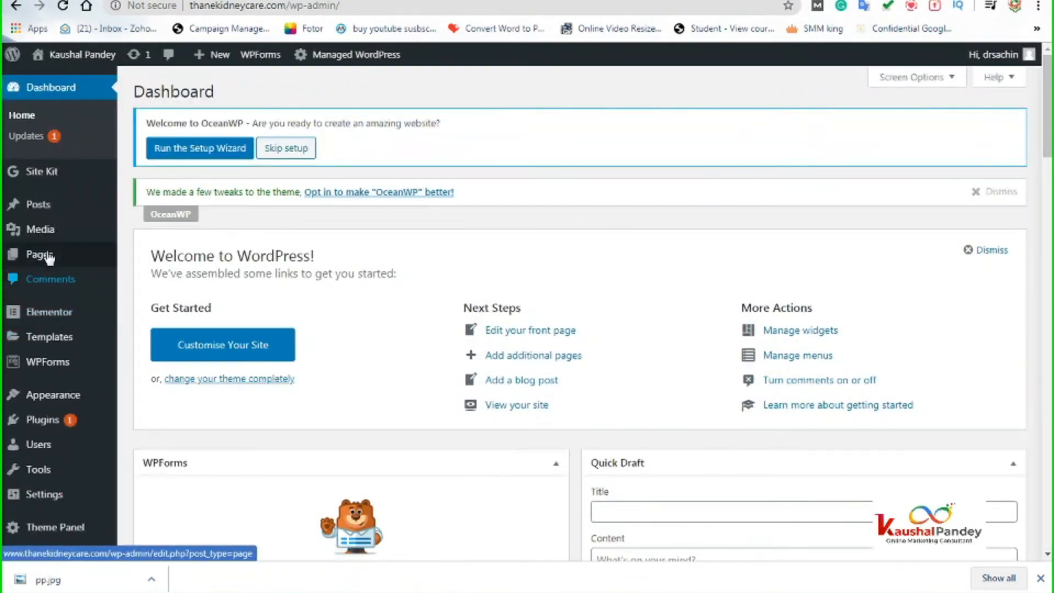
pyautogui.click(40, 254)
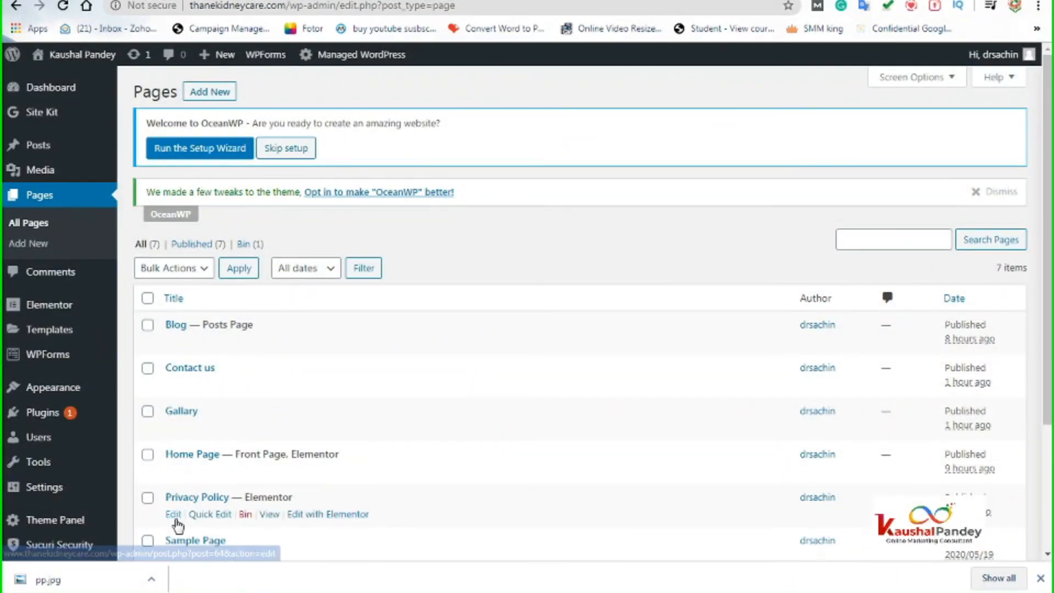
pyautogui.click(173, 515)
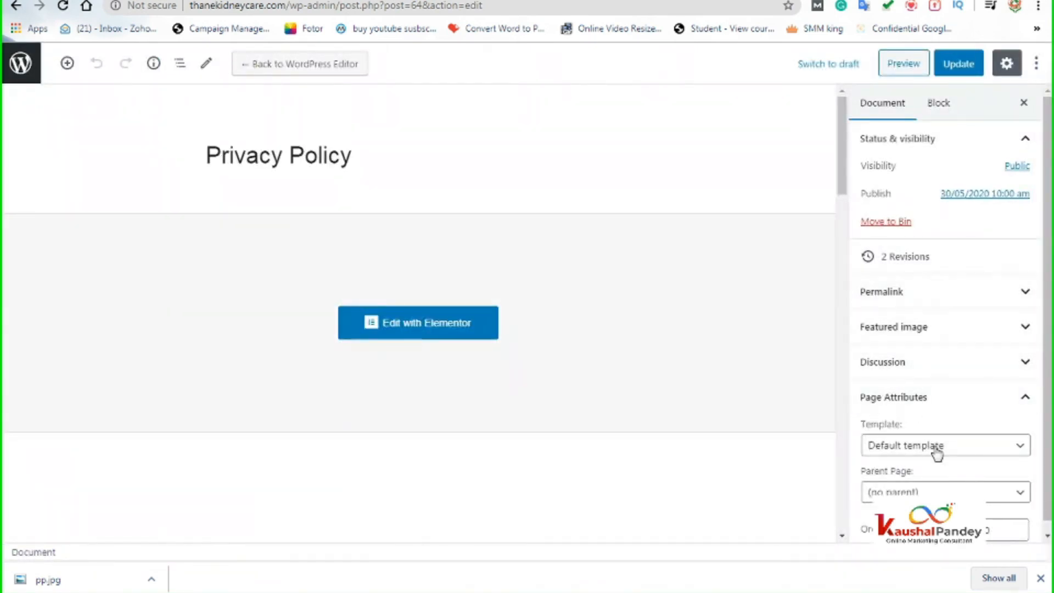
# Set the Privacy Policy page's template to Elementor Full Width and update the page.
pyautogui.click(959, 450)
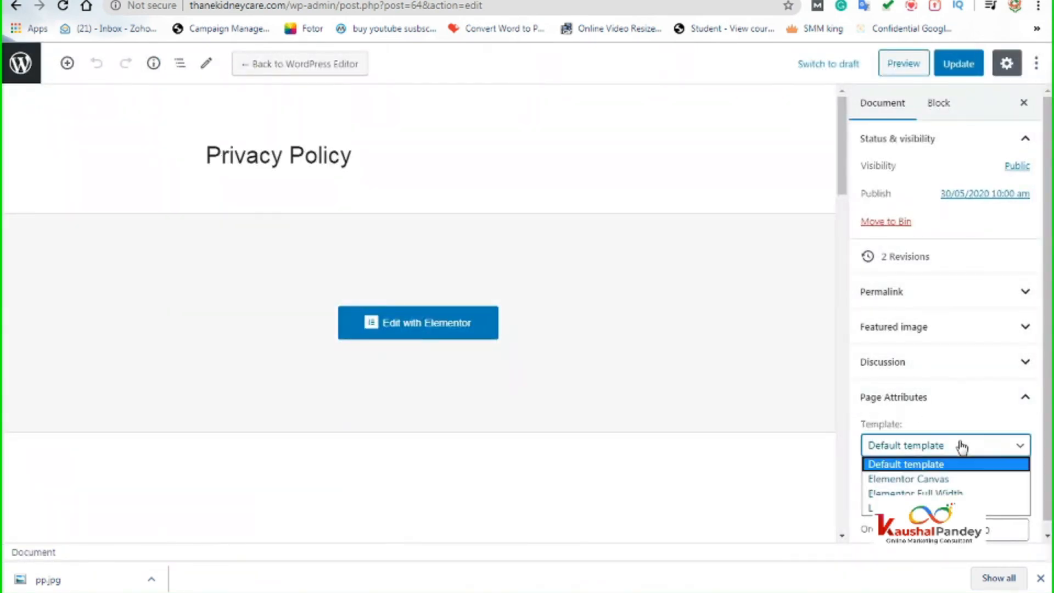
pyautogui.click(969, 493)
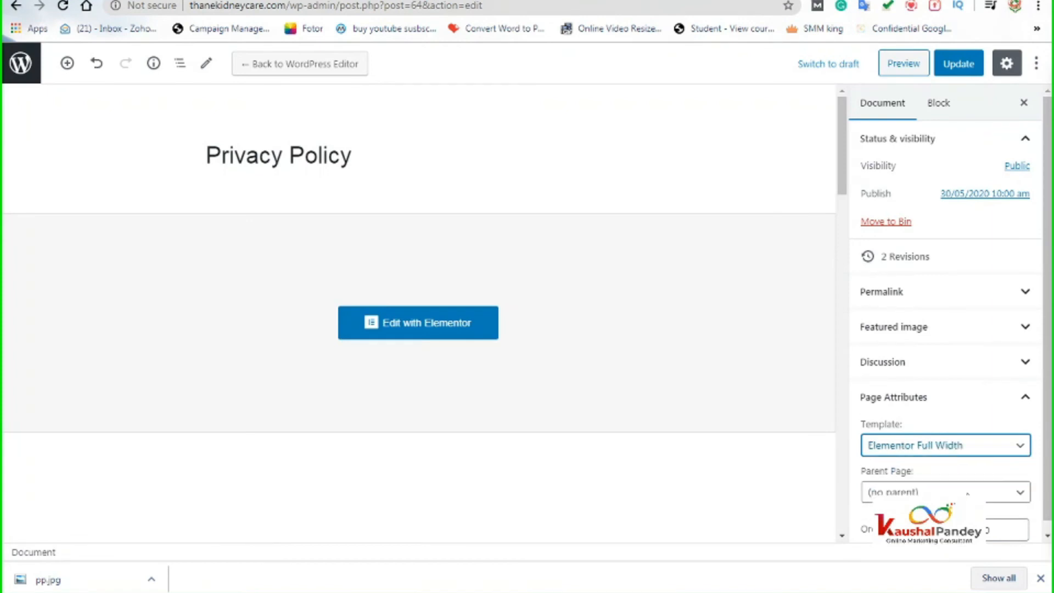
pyautogui.click(955, 65)
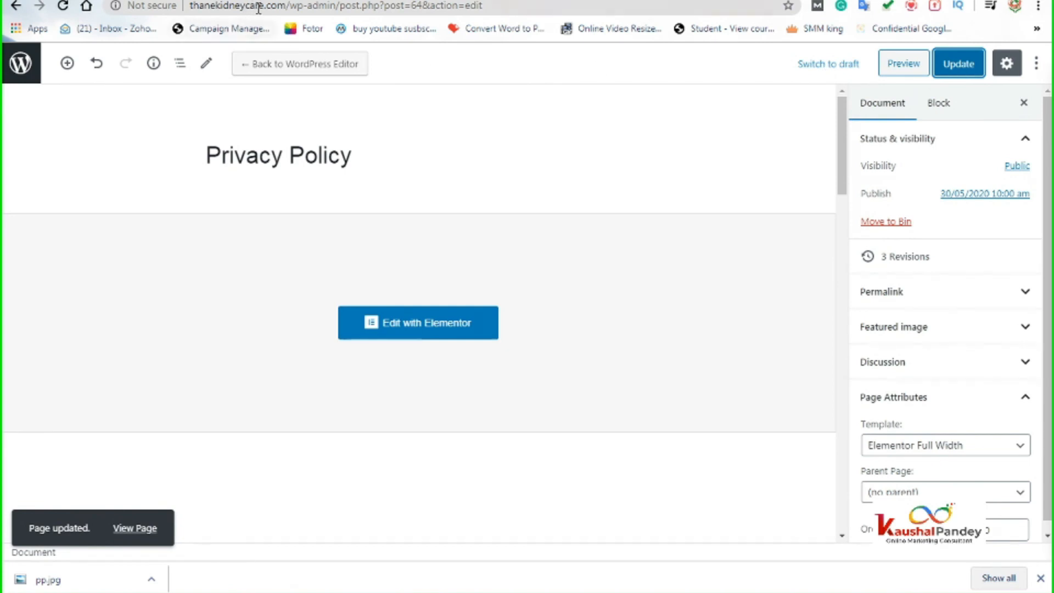
# Open the live thanekidneycare.com site in a new browser tab and go to its Privacy Policy page.
pyautogui.moveTo(290, 5); pyautogui.dragTo(190, 6)
pyautogui.hotkey('ctrl', 'c')
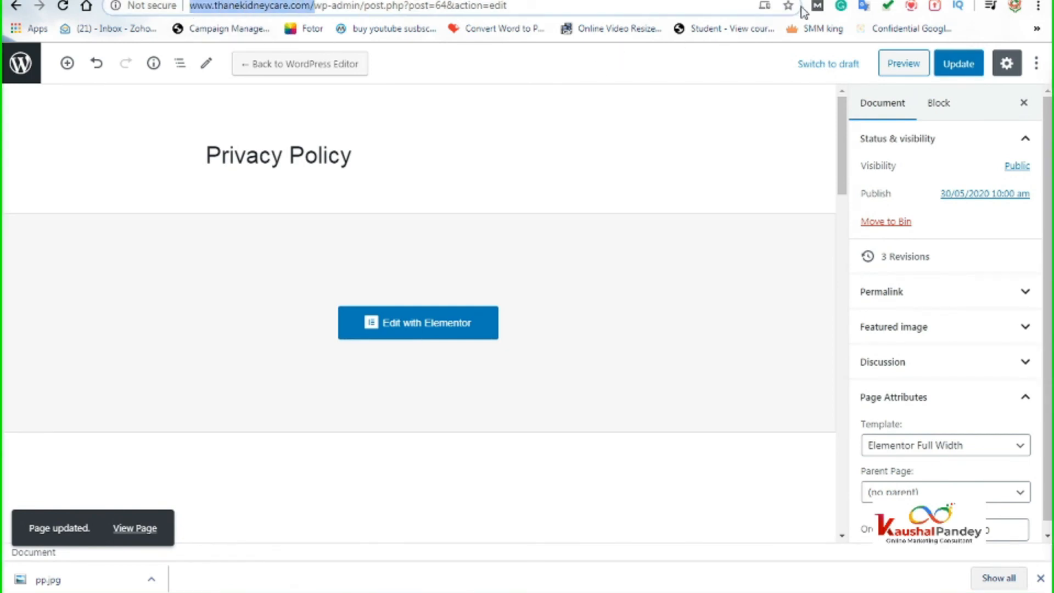
pyautogui.hotkey('ctrl', 't')
pyautogui.hotkey('ctrl', 'v')
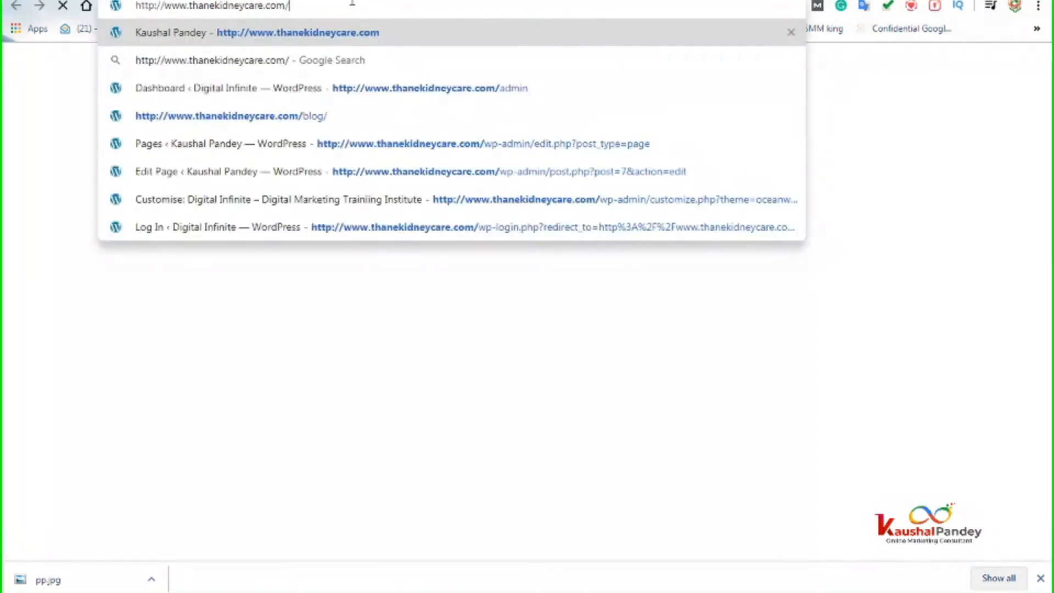
pyautogui.press('Return')
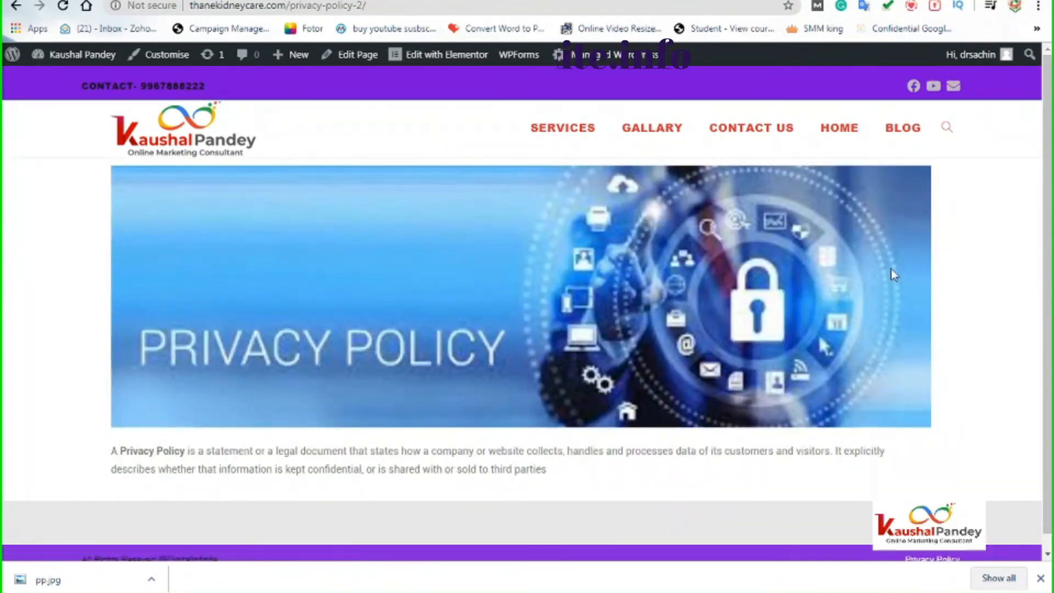
# Review the banner, text and footer of the live Privacy Policy page and compare them with the page in the Elementor editor.
pyautogui.scroll(-1, 487, 483)
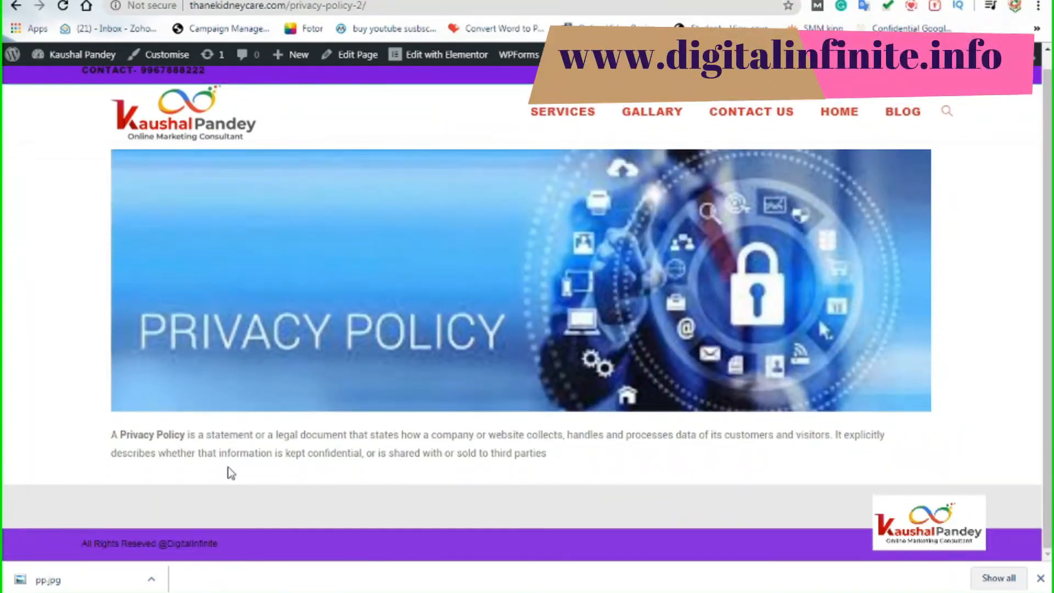
pyautogui.scroll(1, 384, 454)
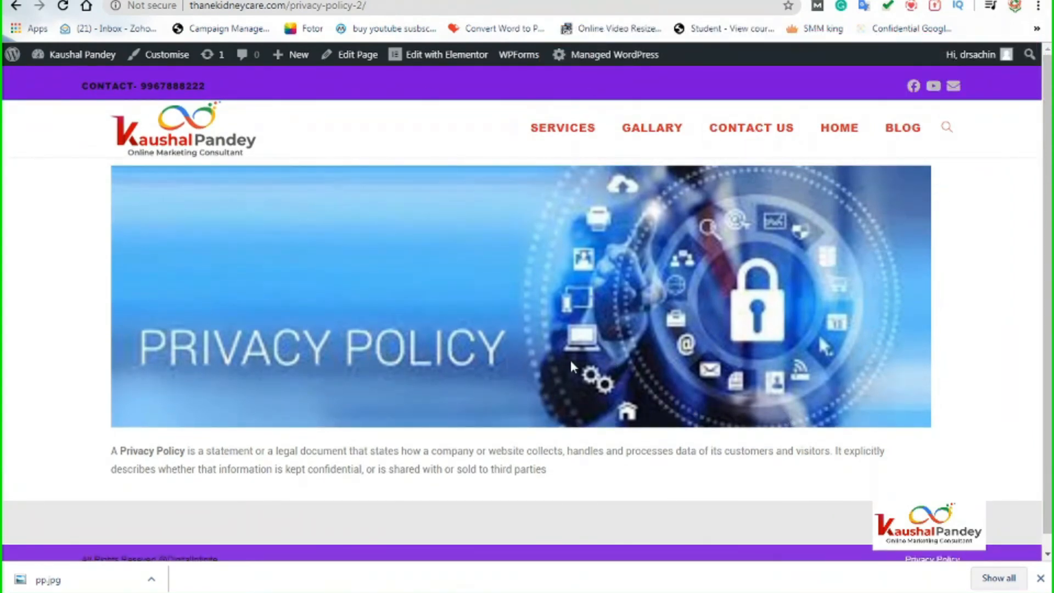
pyautogui.scroll(-1, 331, 366)
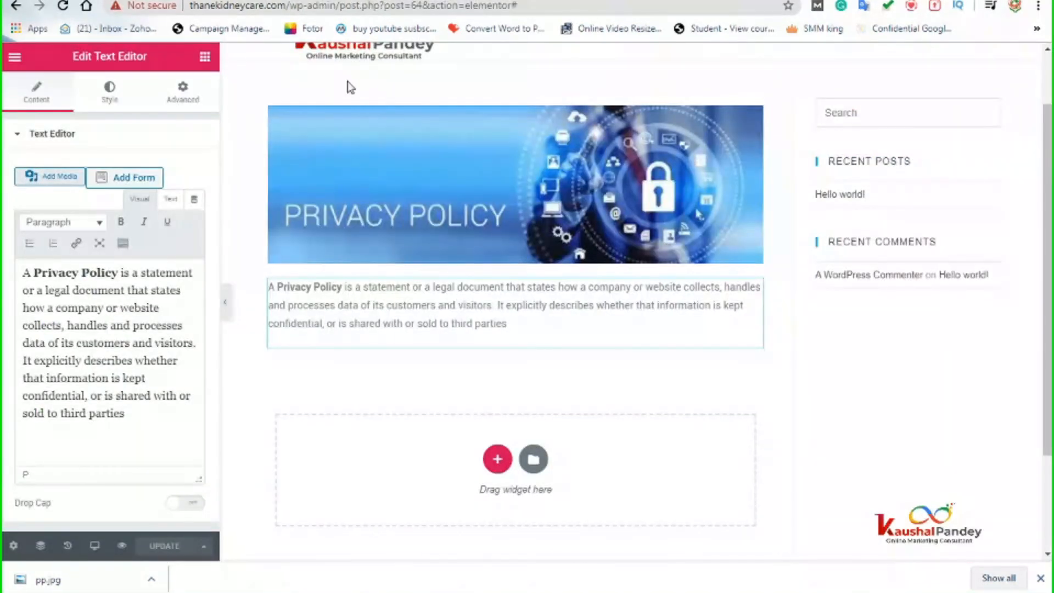
pyautogui.scroll(2, 402, 433)
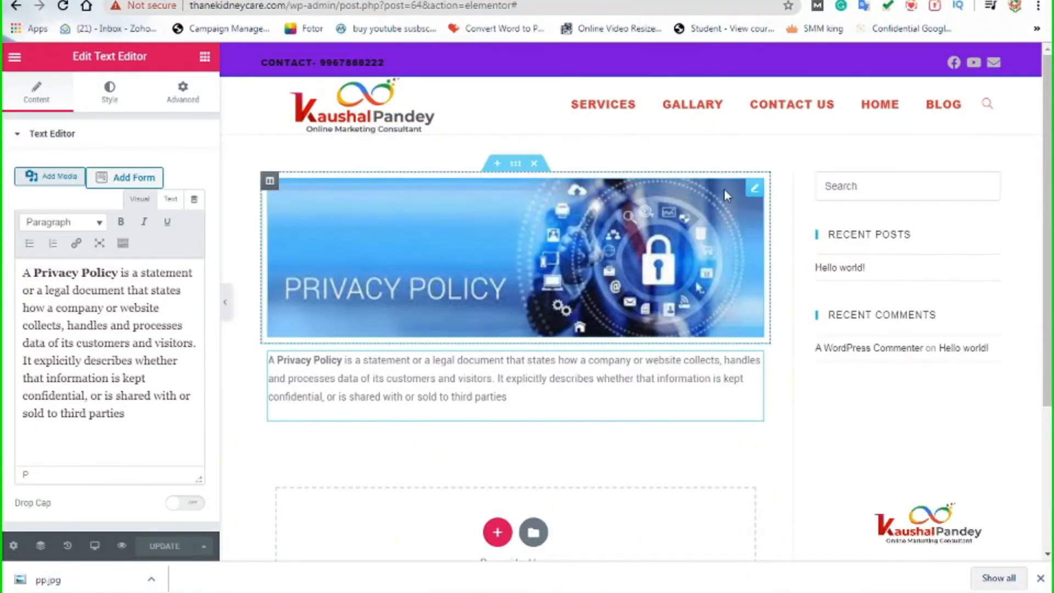
# Open the digitalinfinite.co.in website in a new browser tab.
pyautogui.click(396, 30)
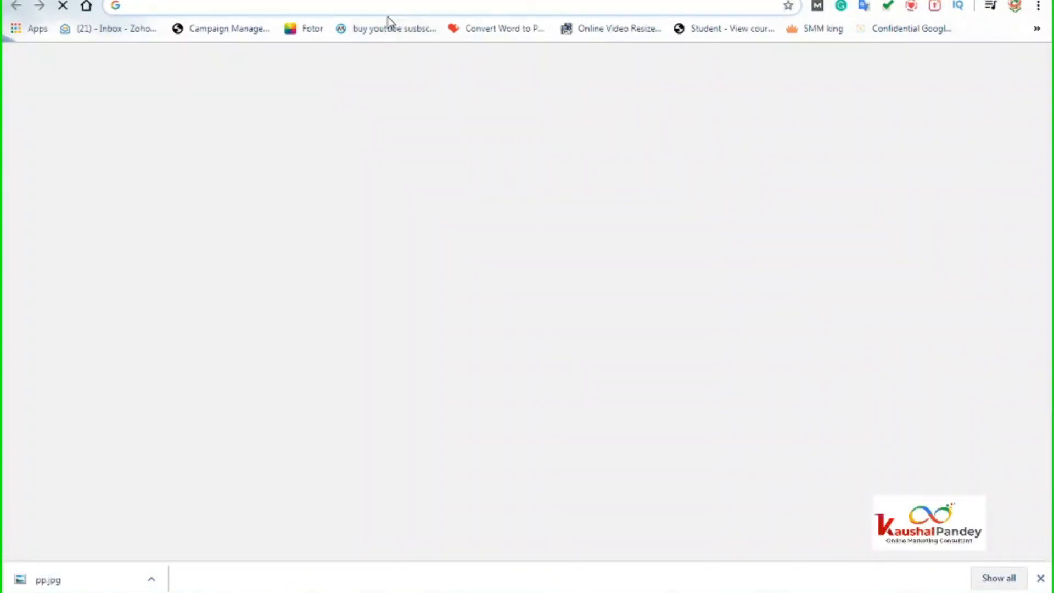
pyautogui.click(394, 8)
pyautogui.write('d')
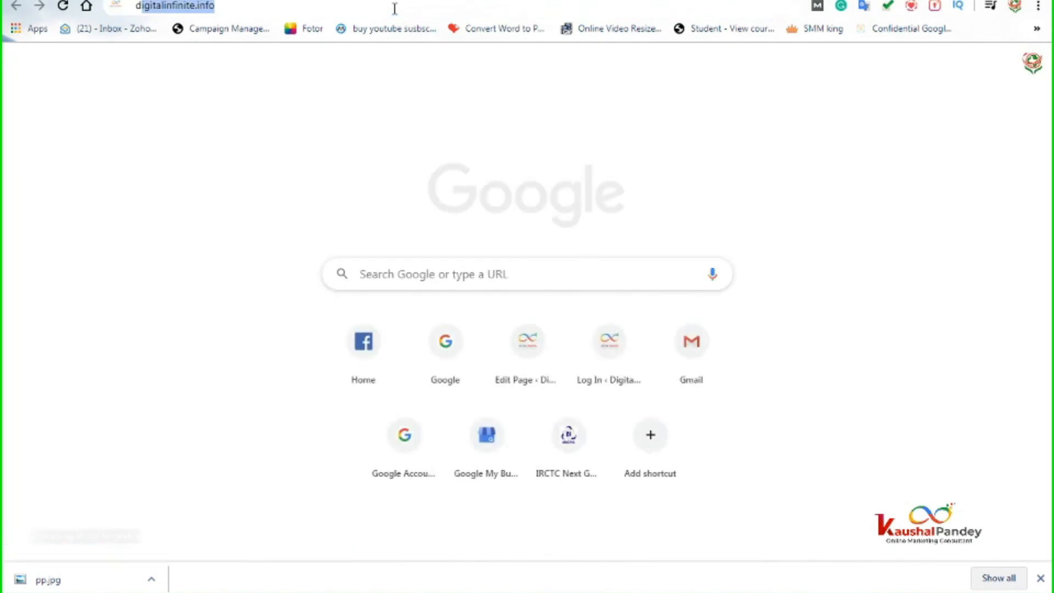
pyautogui.press('BackSpace')
pyautogui.press('BackSpace')
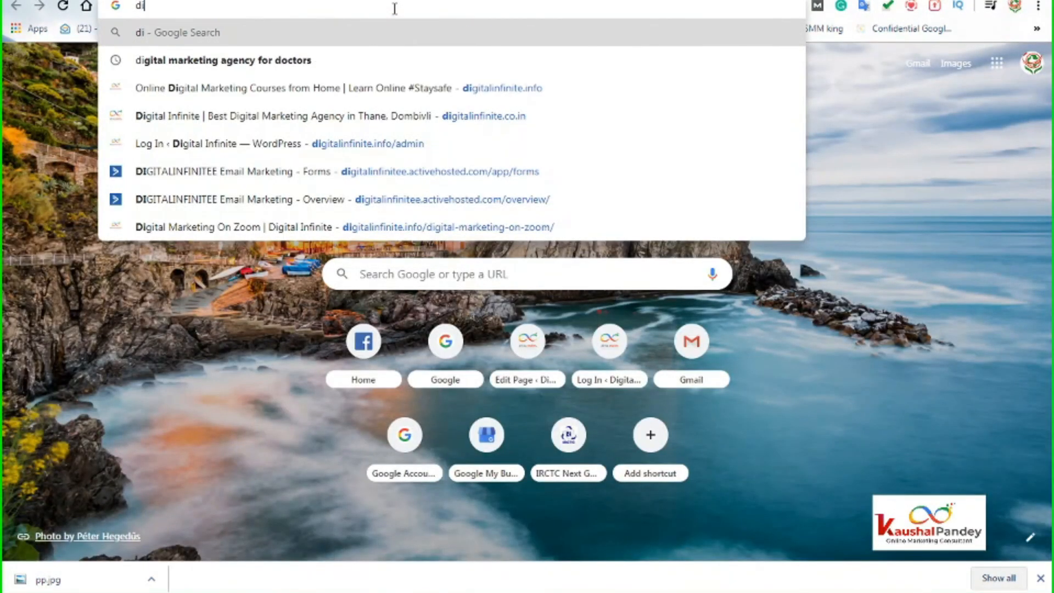
pyautogui.write('digi')
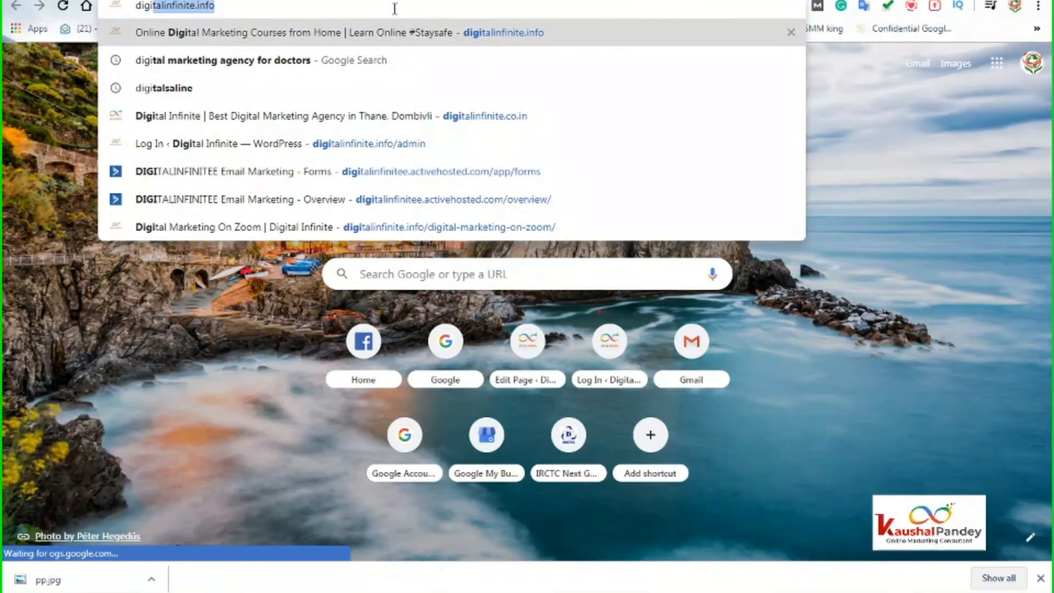
pyautogui.write('talinfinite.')
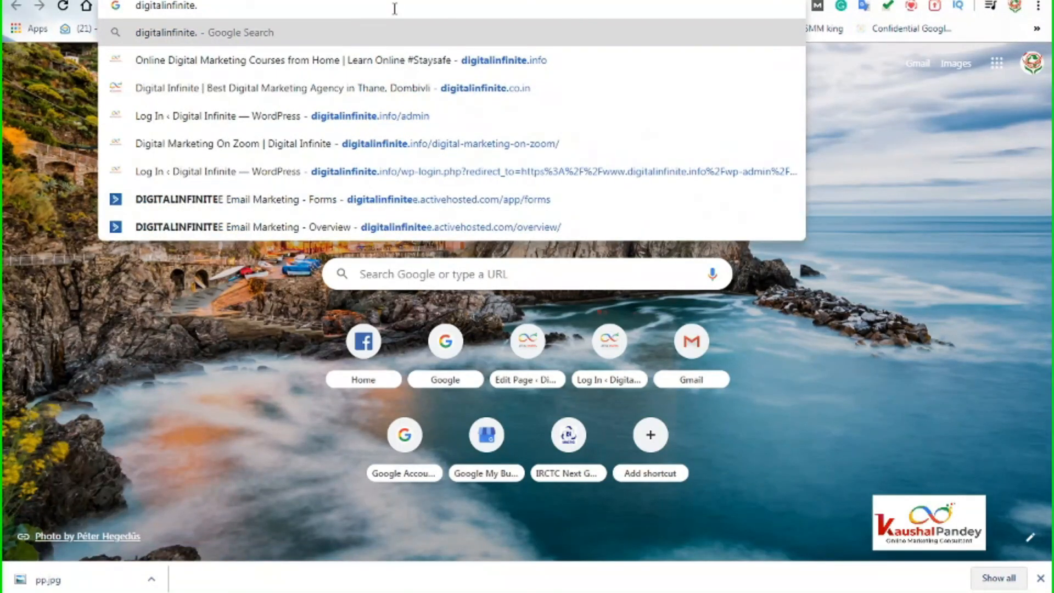
pyautogui.write('co')
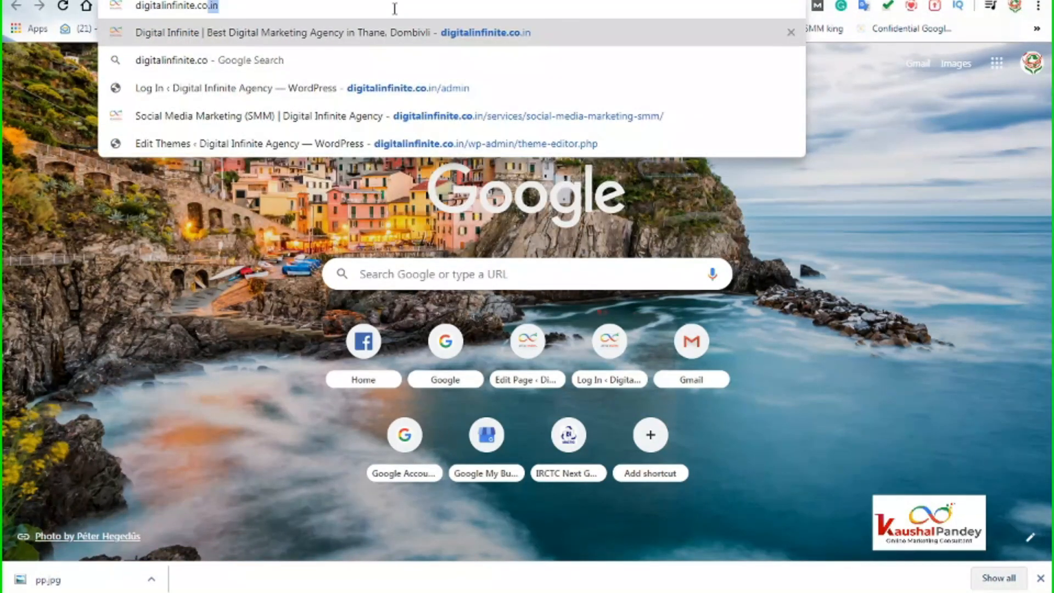
pyautogui.press('Return')
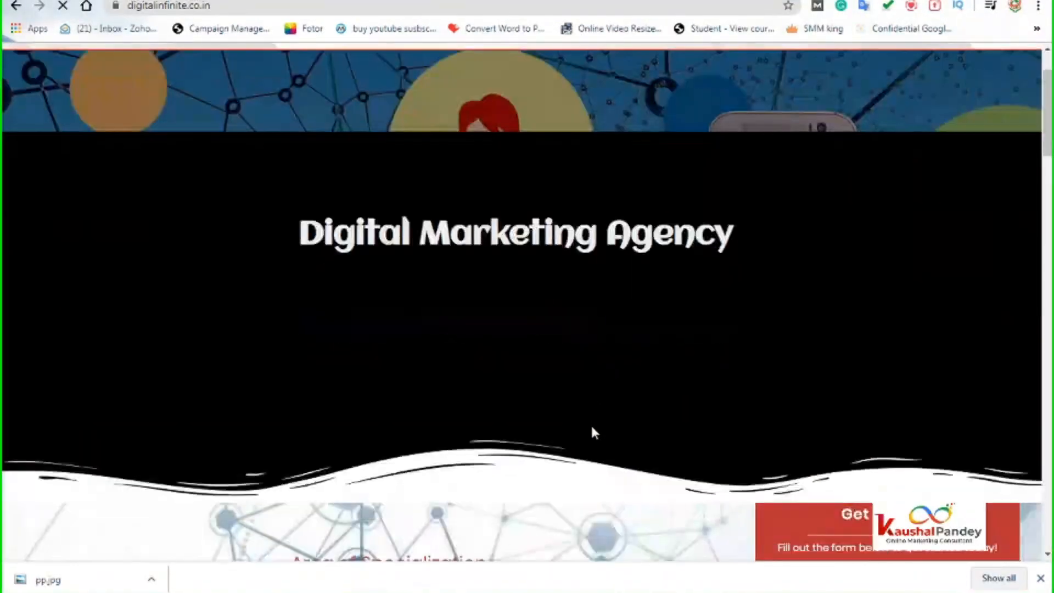
# Examine the Digital Infinite home page's footer, header menu and content sections, and return to the Privacy Policy page in Elementor.
pyautogui.scroll(-20, 593, 432)
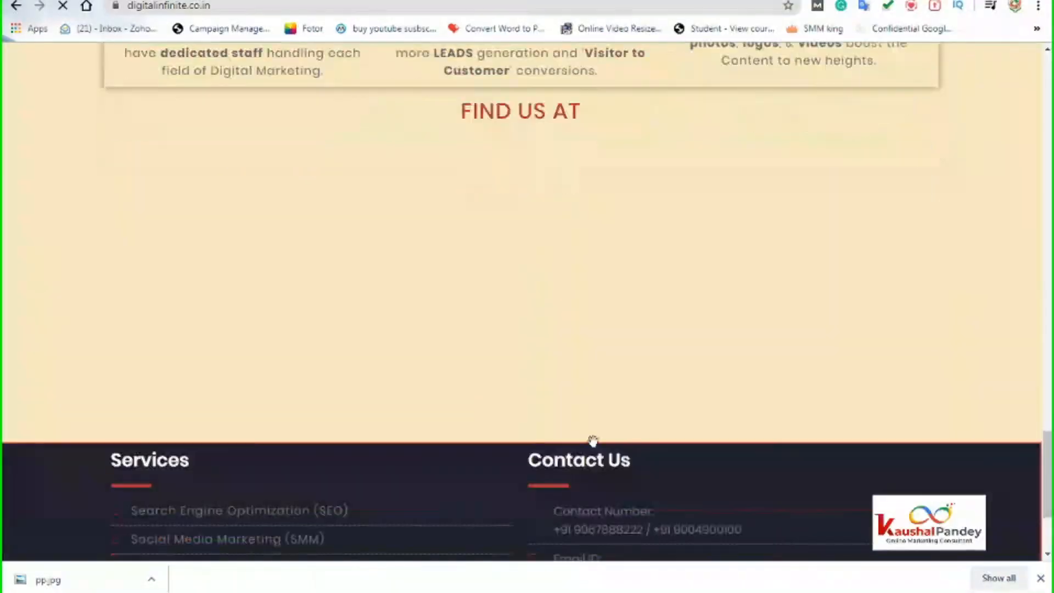
pyautogui.scroll(-3, 592, 439)
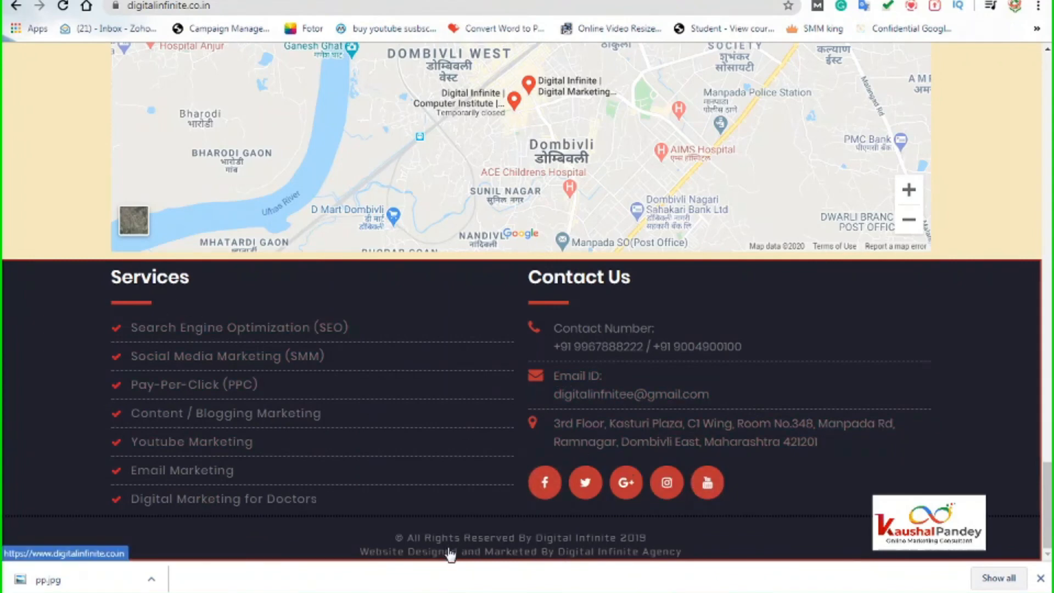
pyautogui.scroll(10, 690, 414)
pyautogui.scroll(15, 691, 417)
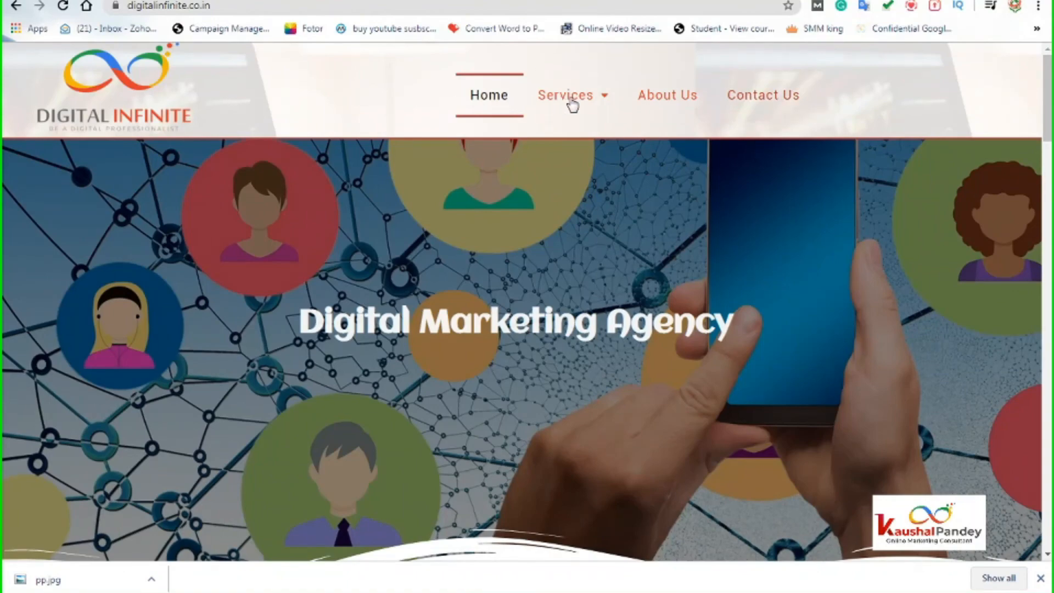
pyautogui.scroll(-15, 483, 369)
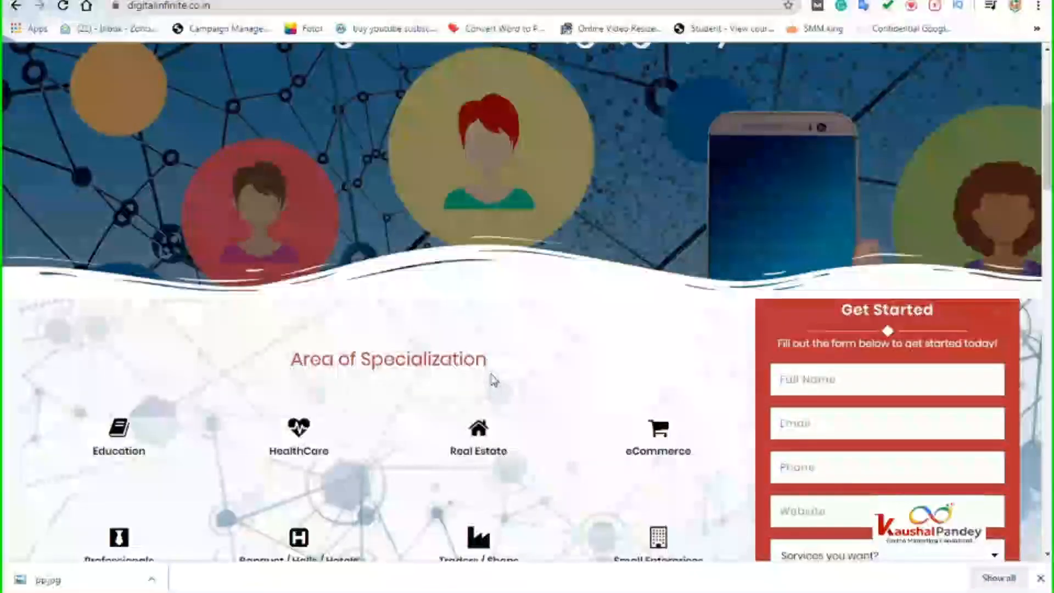
pyautogui.scroll(-10, 518, 349)
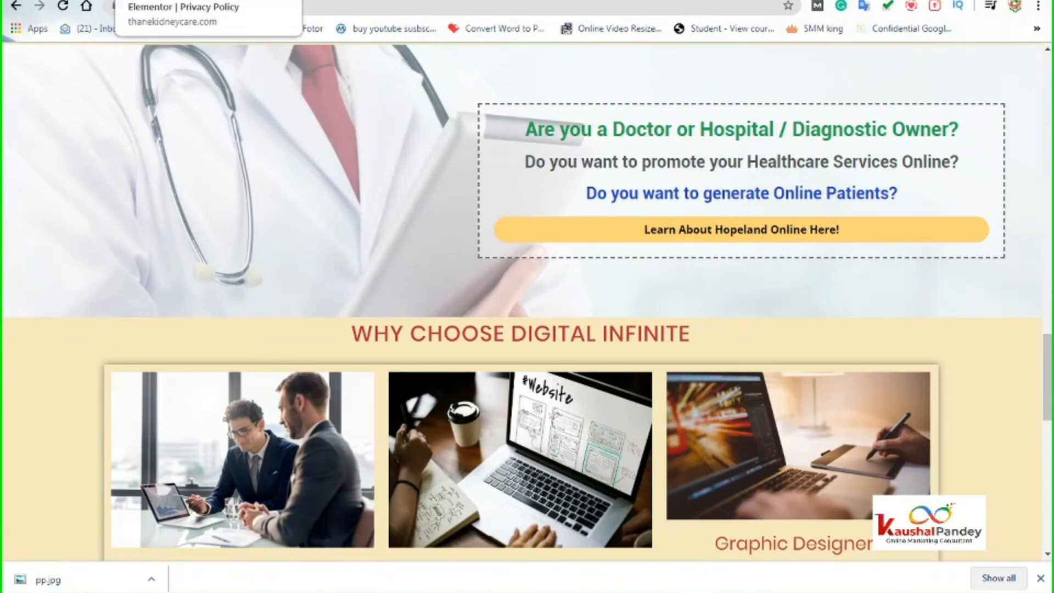
pyautogui.click(159, 1)
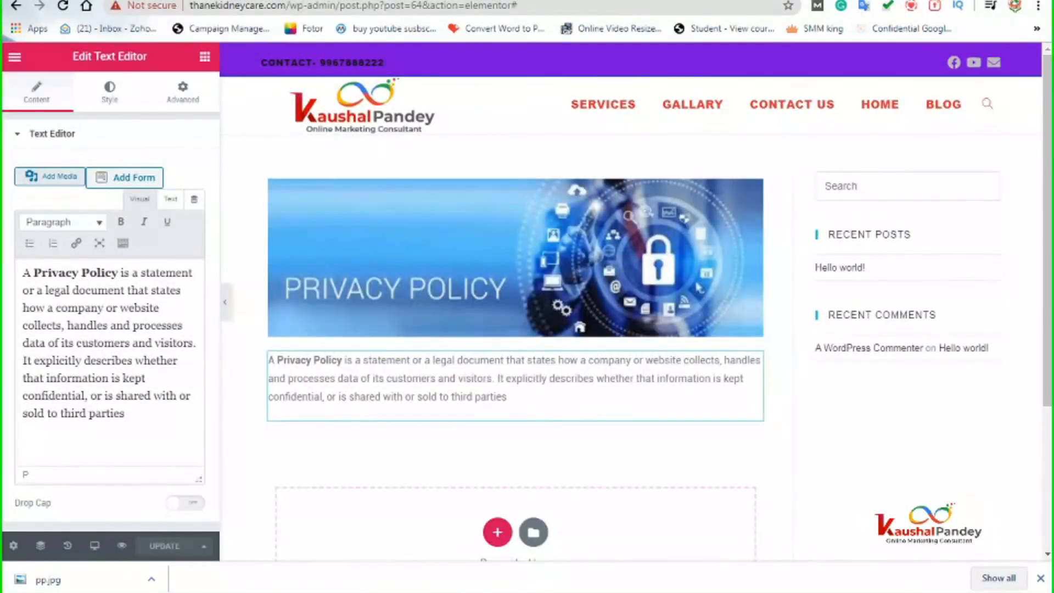